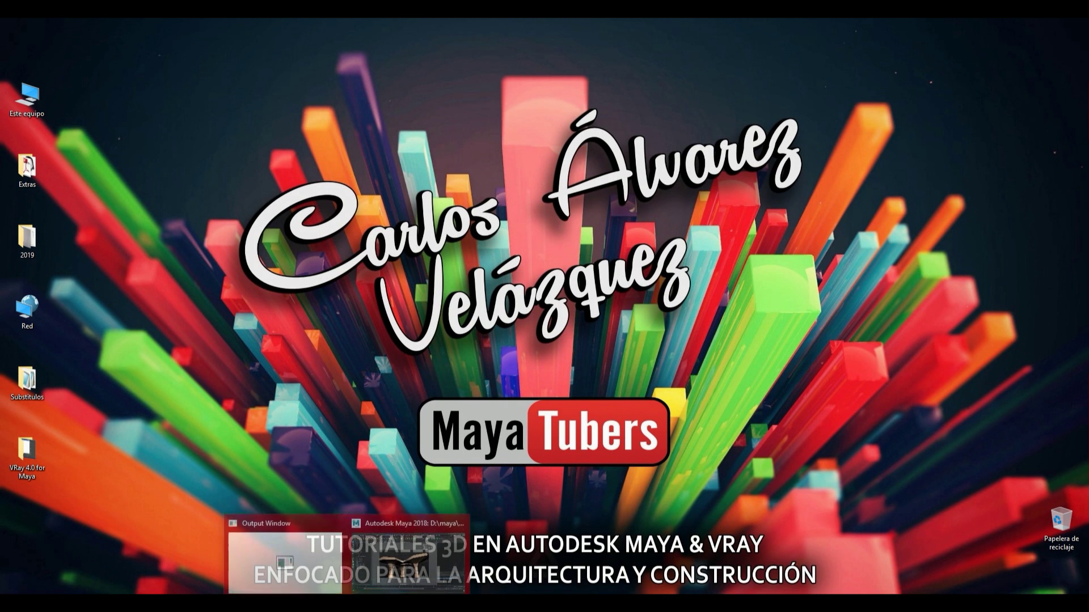
- Bring the open Autodesk Maya 2018 window to the front from the taskbar
click(373, 563)
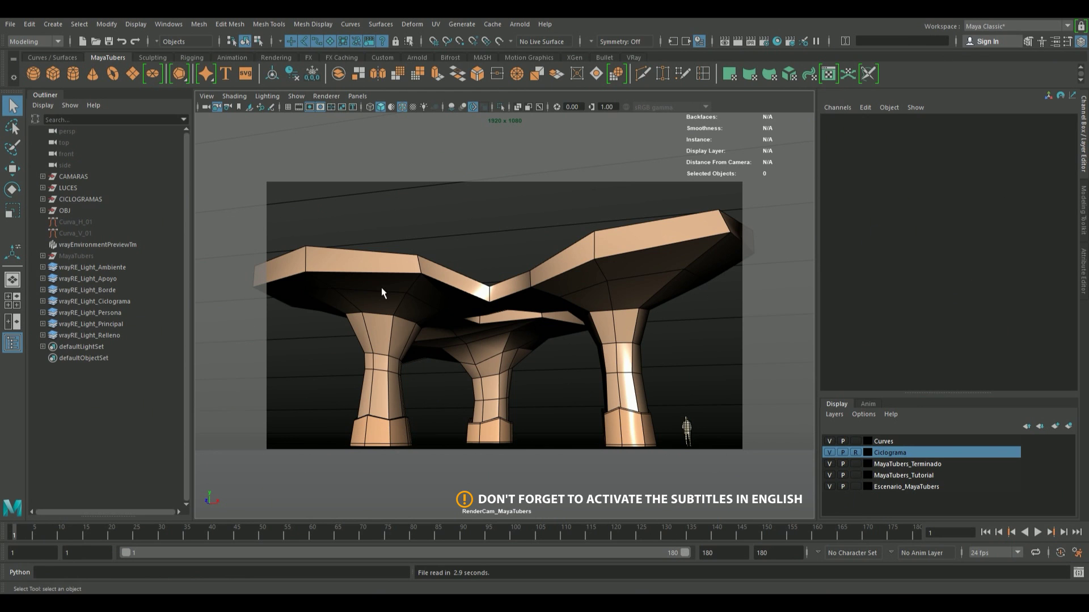
- Look through the default persp camera and orbit to inspect the SETAS_Base mushroom model
click(419, 288)
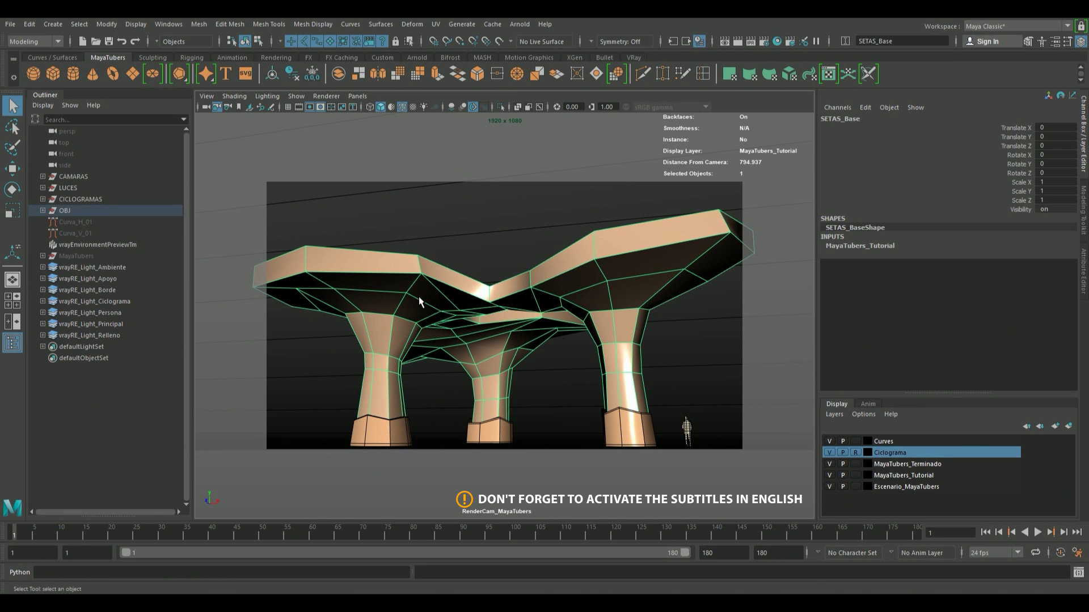
click(358, 96)
mouse_move(407, 107)
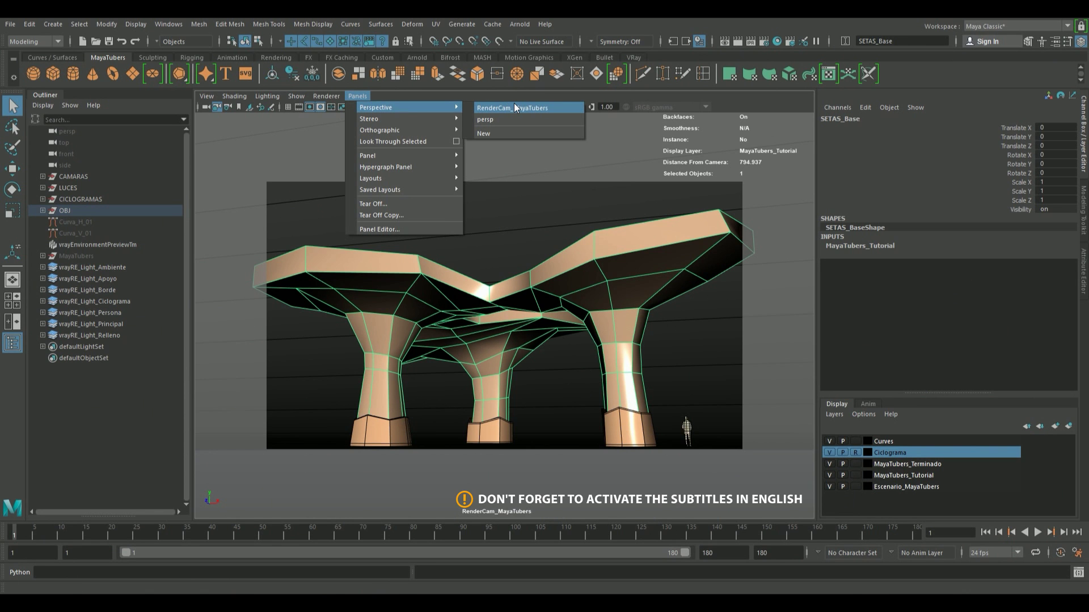
click(526, 123)
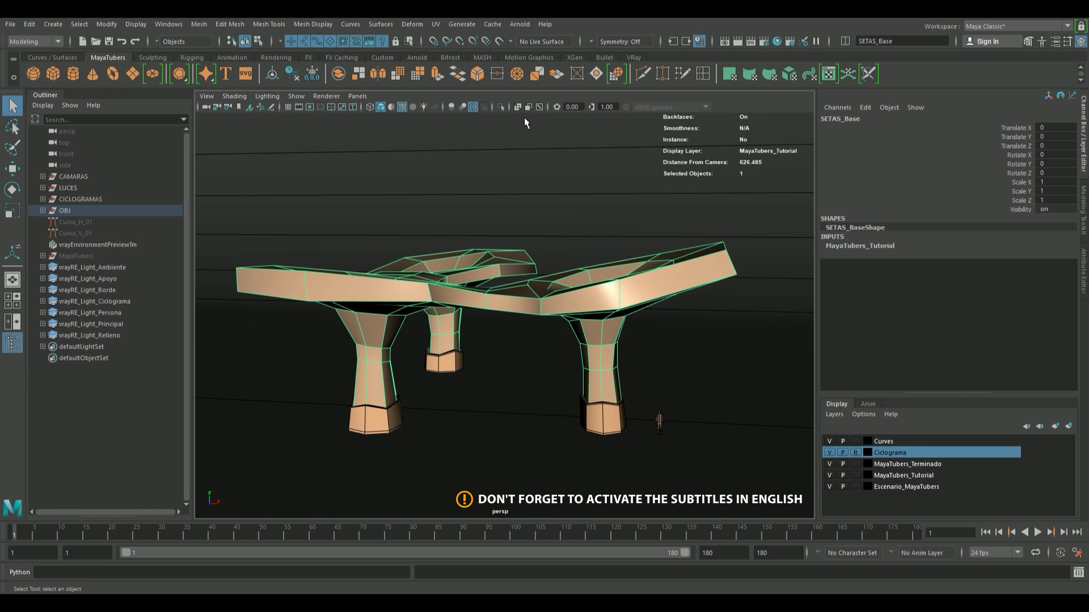
mouse_move(540, 260)
alt+mouse_down()
mouse_move(493, 302)
mouse_move(516, 316)
mouse_move(693, 347)
mouse_move(508, 328)
mouse_move(657, 321)
mouse_move(542, 343)
alt+mouse_up()
alt+right_drag(543, 343, 483, 333)
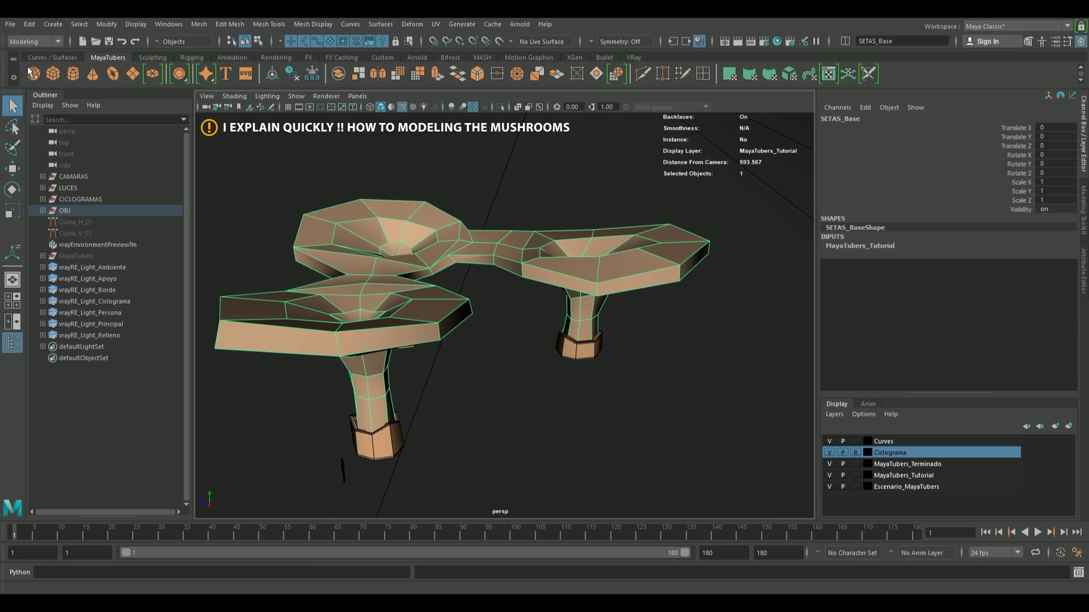
- Create a polygon cube scaled uniformly to 25 on X, Y and Z
click(52, 75)
alt+drag(466, 350, 496, 347)
key(r)
drag(437, 315, 417, 307)
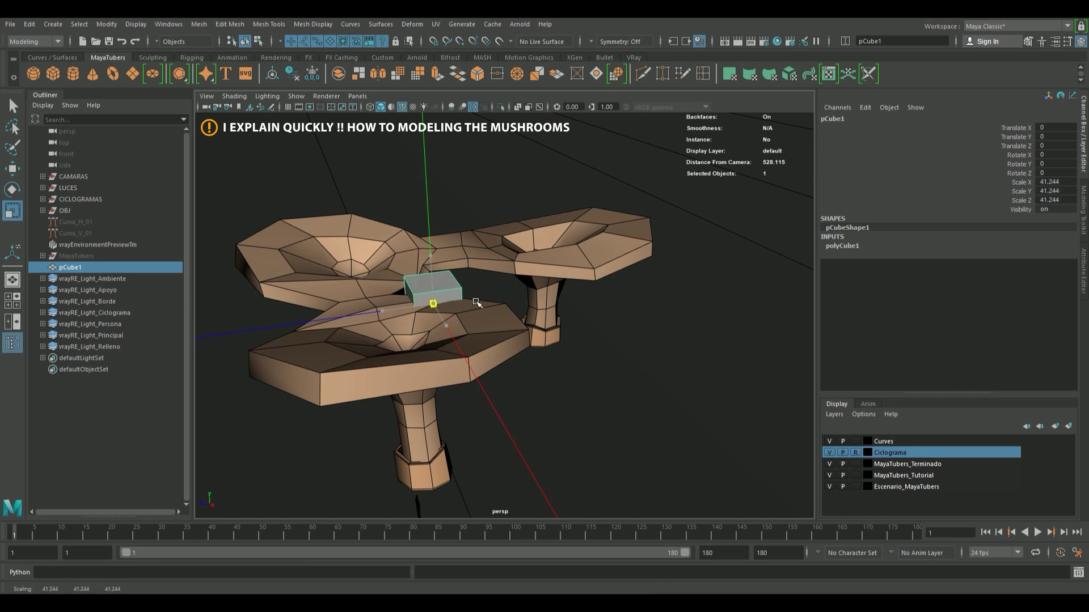
key(w)
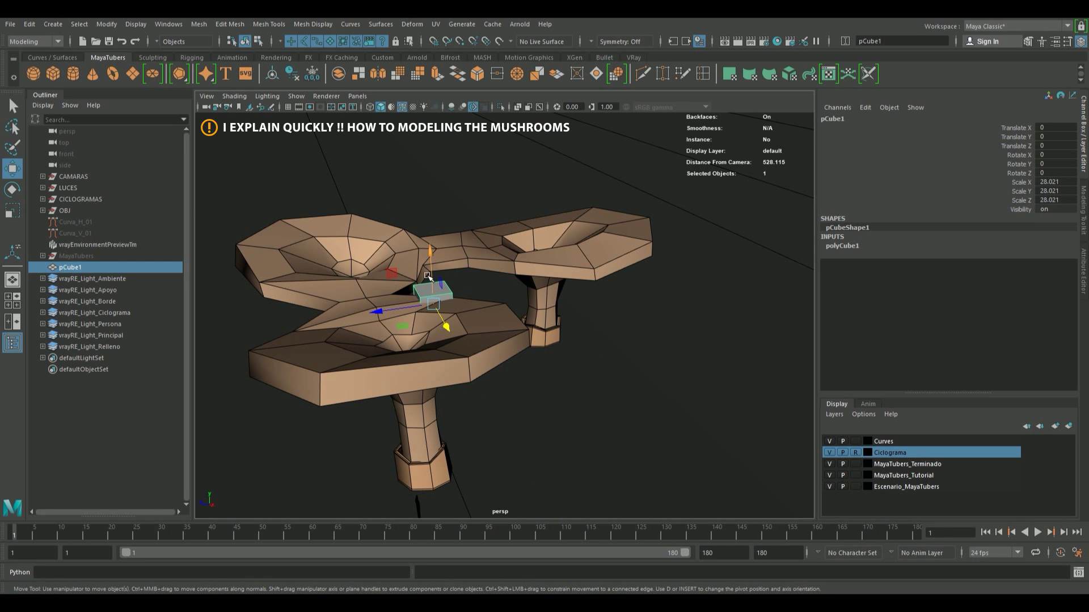
mouse_move(423, 265)
mouse_down()
mouse_move(416, 409)
mouse_move(588, 338)
mouse_up()
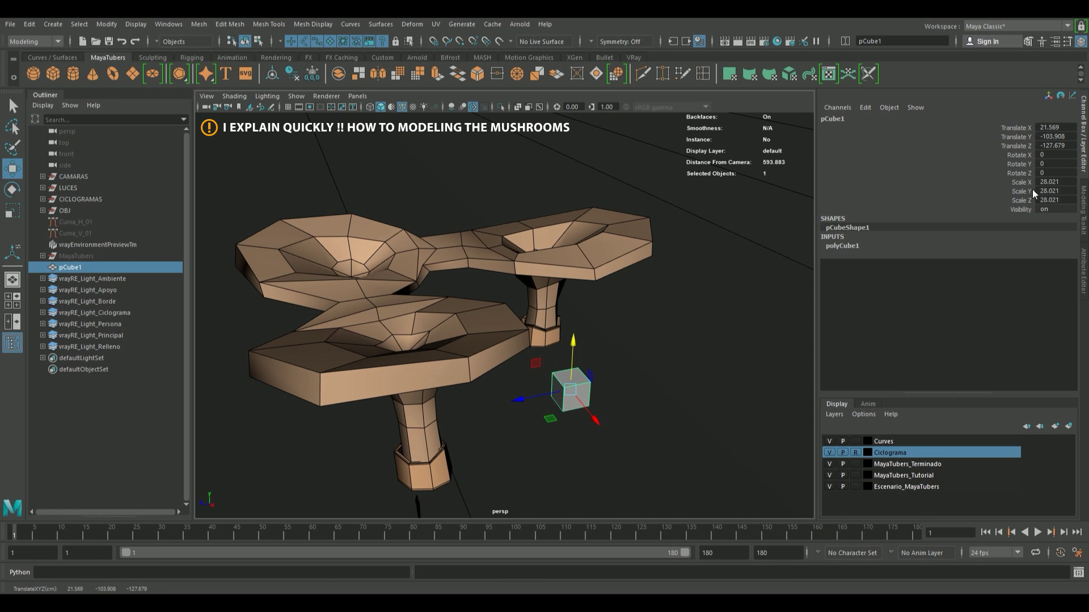
drag(1048, 182, 1053, 194)
text(5)
key(Return)
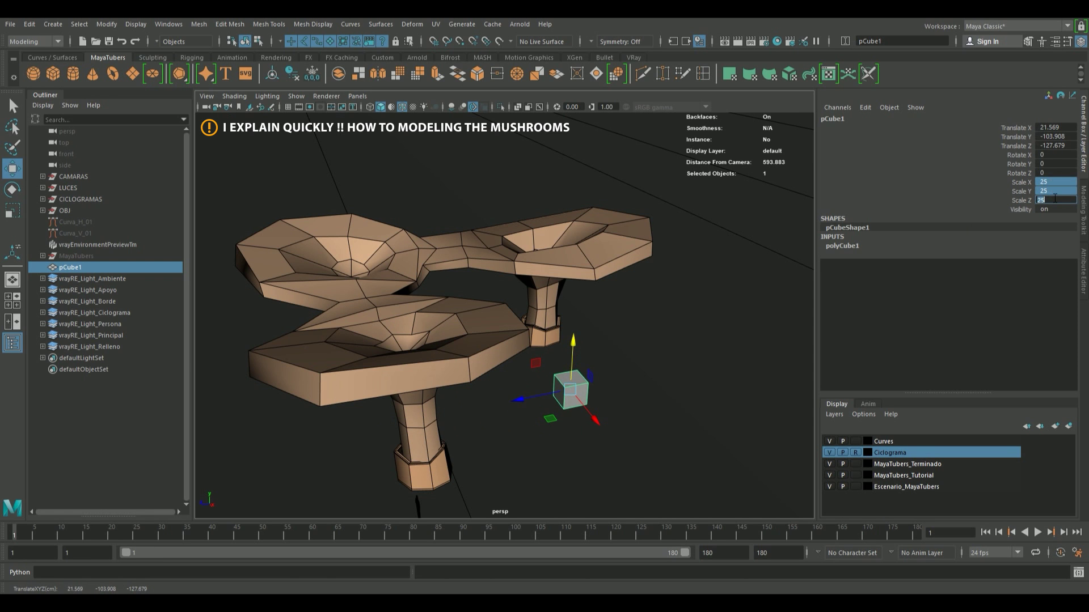
- Slide the cube into open space beside the mushrooms and select its top face
mouse_move(620, 325)
alt+mouse_down()
mouse_move(535, 402)
mouse_move(533, 456)
alt+mouse_up()
mouse_move(486, 416)
mouse_down()
mouse_move(564, 414)
mouse_move(601, 340)
mouse_up()
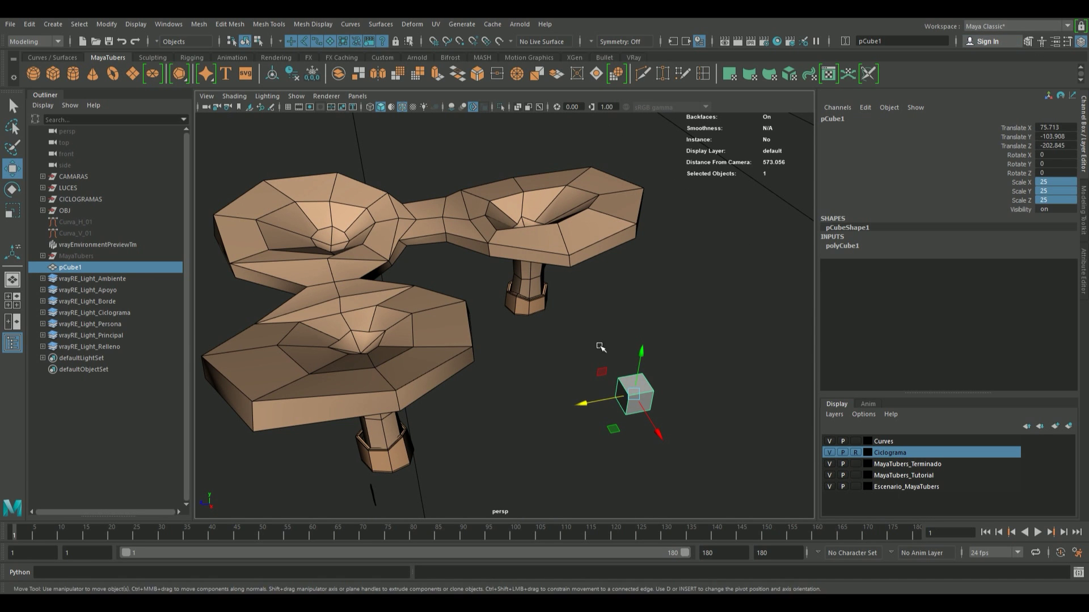
right_drag(649, 389, 645, 309)
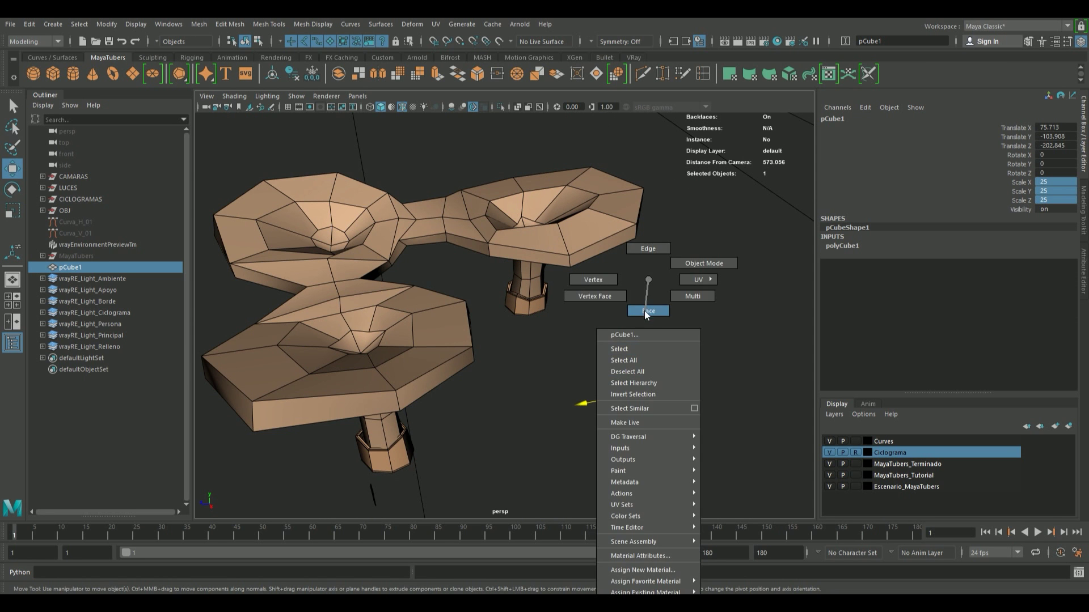
mouse_move(623, 391)
alt+mouse_down()
mouse_move(611, 404)
mouse_move(624, 334)
alt+mouse_up()
click(617, 408)
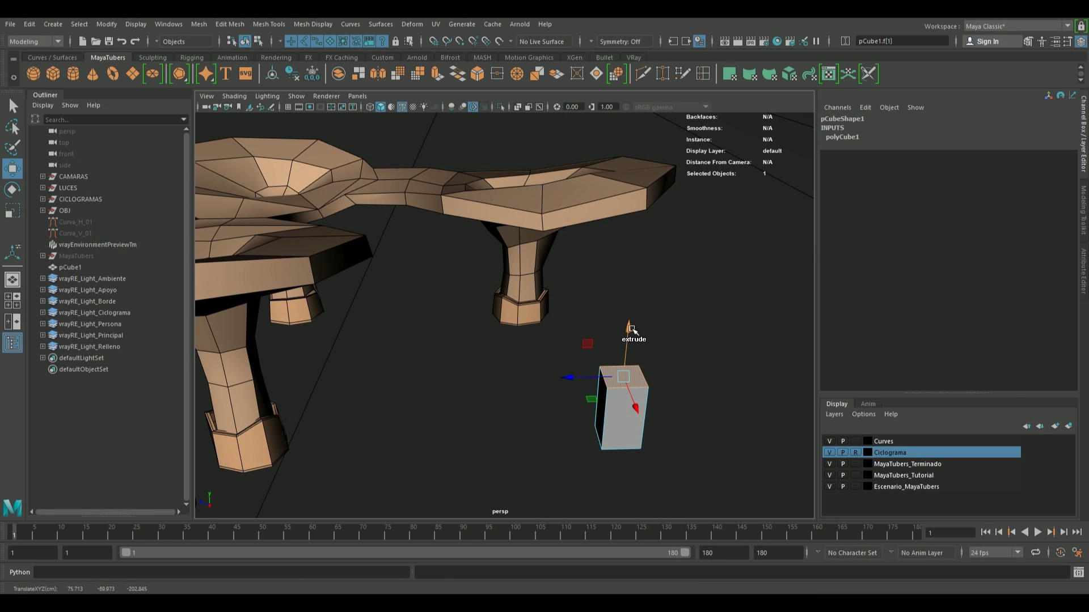
- Extrude the top face into a stem, then into a wide flaring square cap
key(ctrl+e)
drag(632, 330, 635, 277)
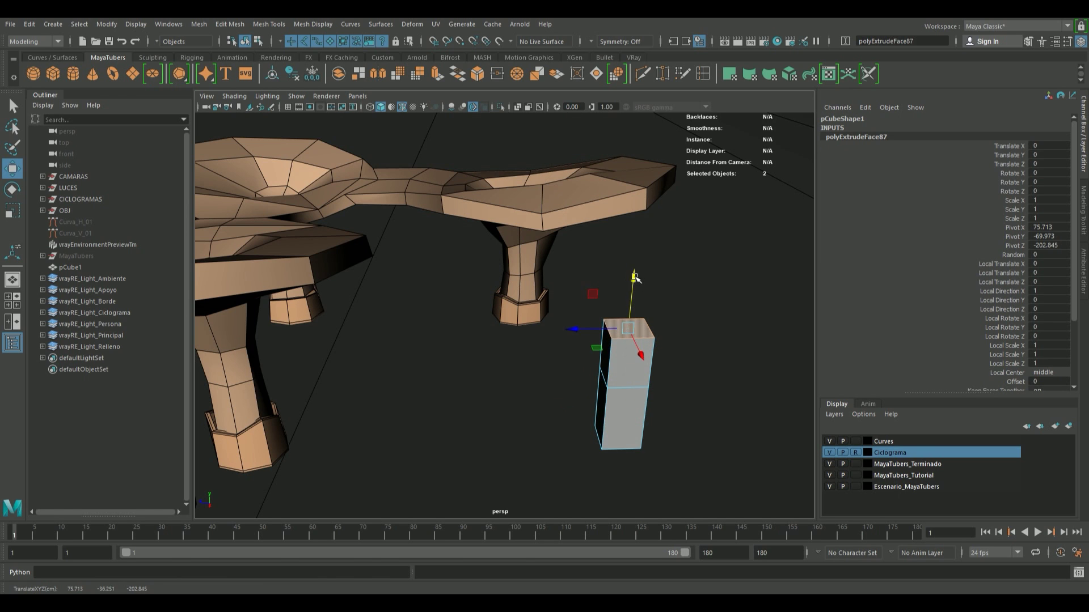
key(r)
drag(629, 329, 652, 338)
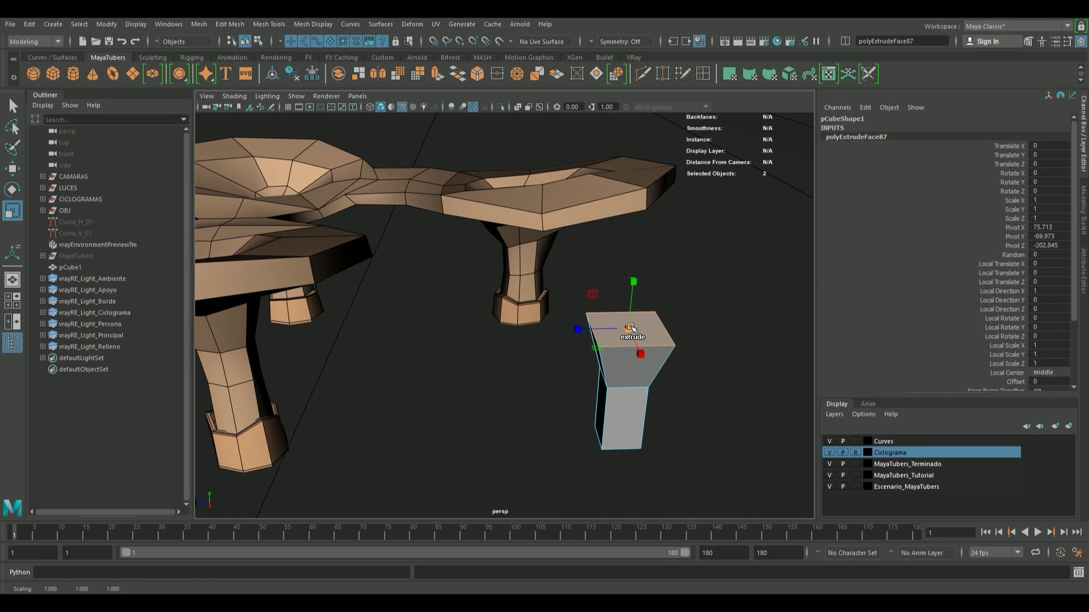
key(ctrl+e)
drag(631, 329, 650, 284)
key(w)
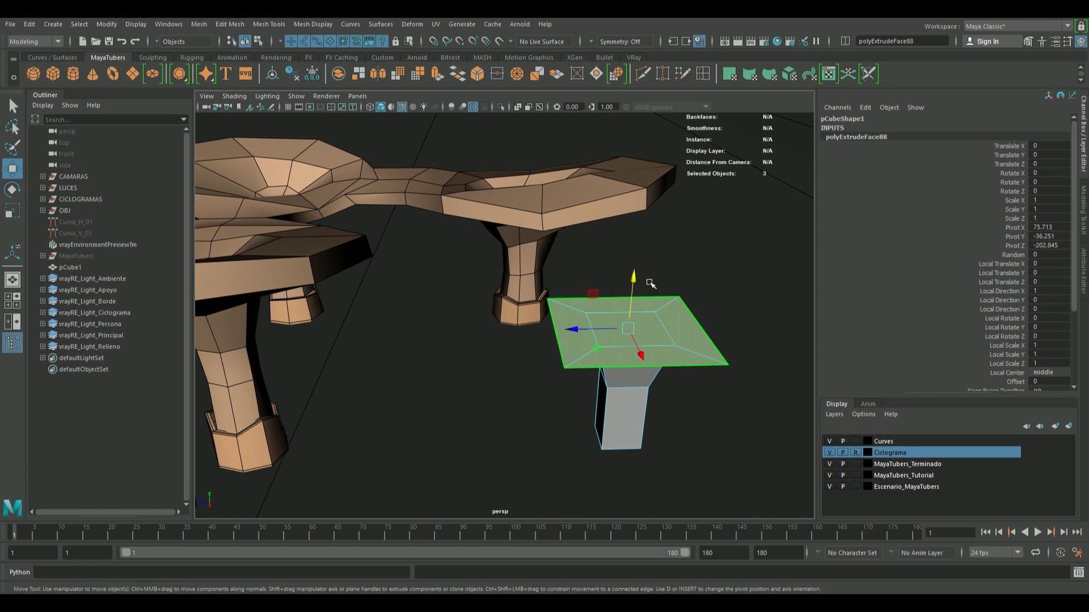
mouse_move(650, 284)
mouse_down()
mouse_move(624, 242)
mouse_move(635, 208)
mouse_move(587, 355)
mouse_up()
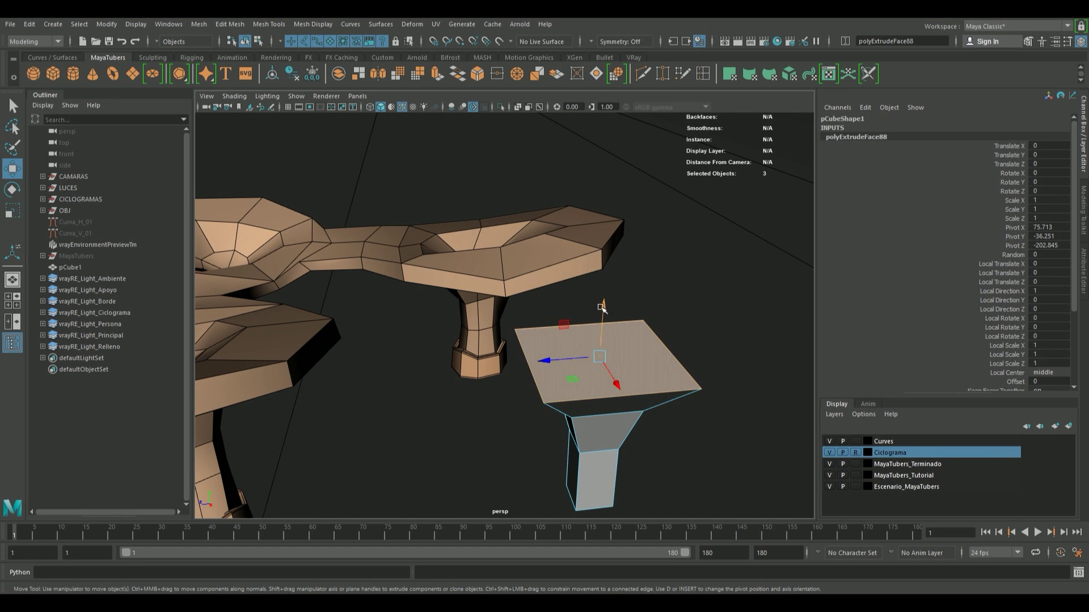
- Extrude and enlarge the cap's top face again to build a thick rim
shift+drag(604, 311, 595, 287)
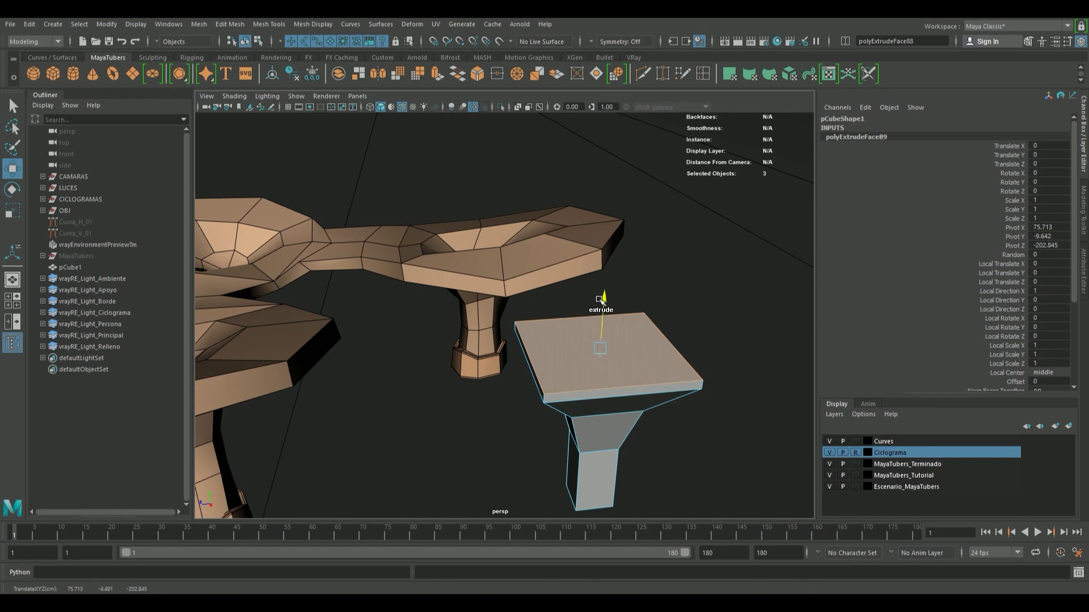
key(r)
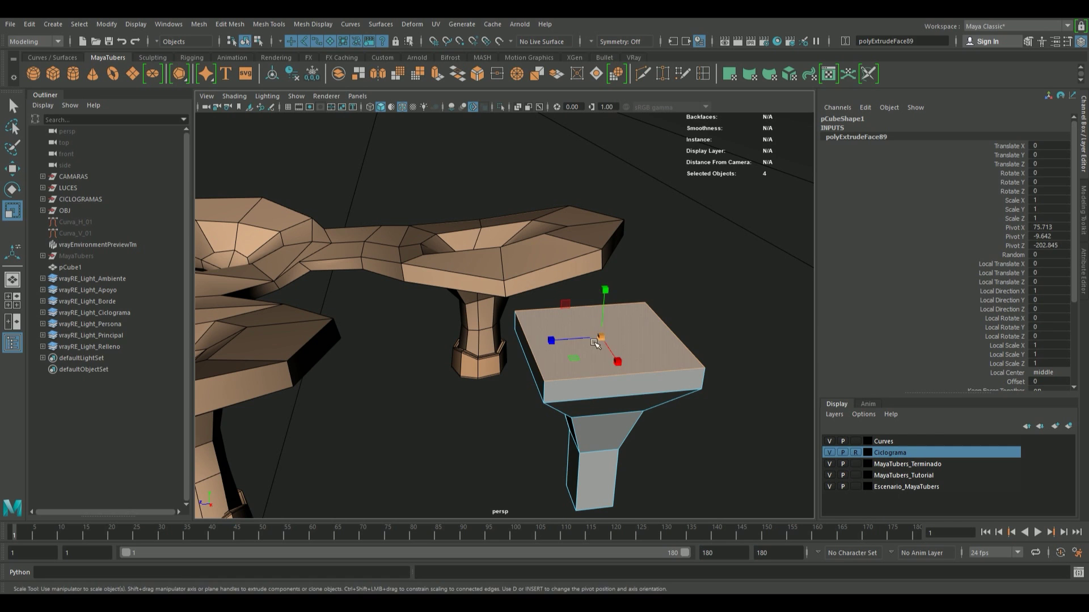
drag(601, 337, 687, 337)
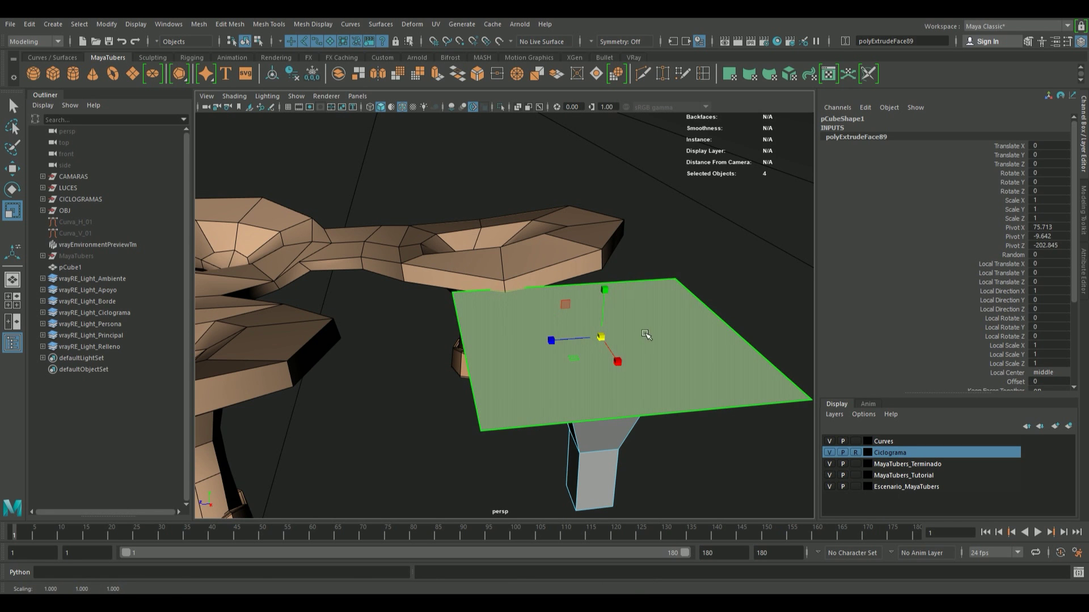
key(w)
mouse_move(604, 293)
shift+mouse_down()
mouse_move(605, 282)
mouse_move(585, 311)
shift+mouse_up()
- Inset the top face and sink it down into a recessed bowl
key(r)
shift+drag(517, 375, 516, 377)
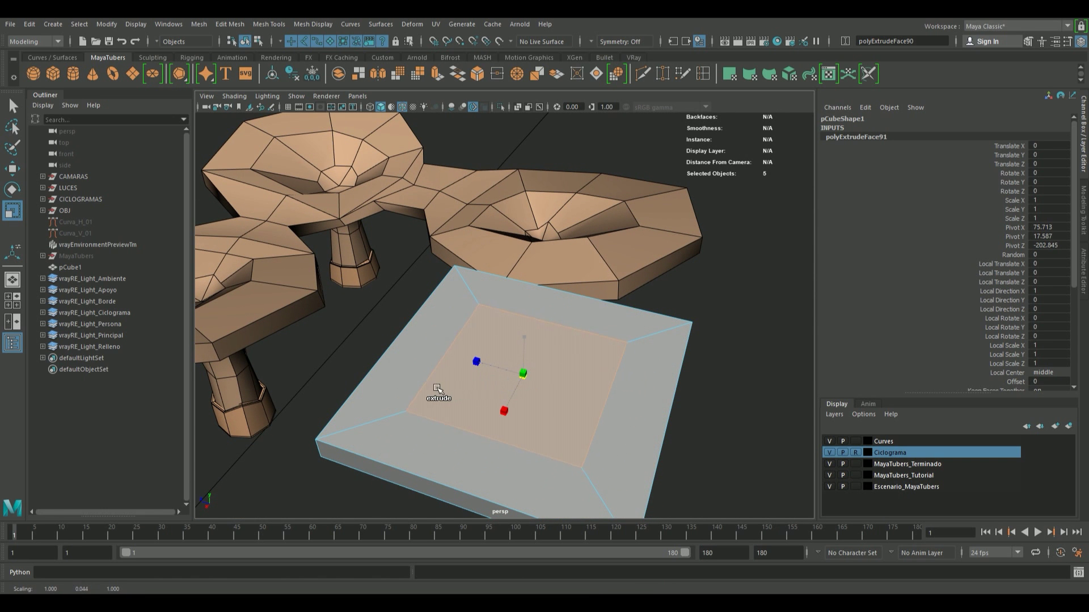
shift+drag(522, 374, 464, 393)
key(w)
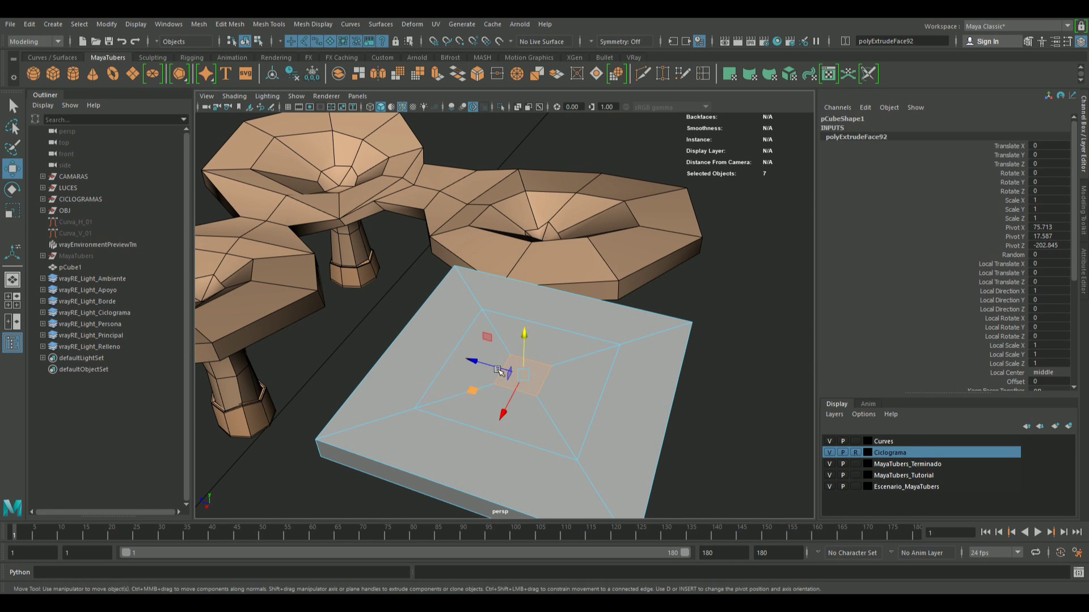
mouse_move(524, 341)
mouse_down()
mouse_move(524, 369)
mouse_move(440, 362)
mouse_move(488, 340)
mouse_move(532, 368)
mouse_up()
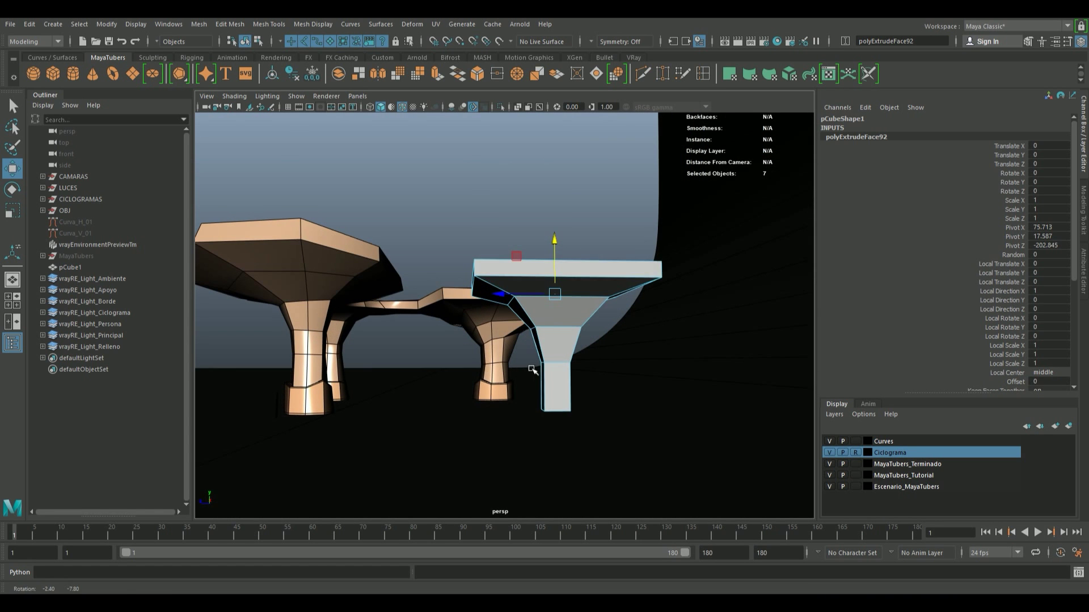
- Insert an edge loop around pCube1's stem, checking it with smooth preview on and off
click(704, 74)
click(550, 407)
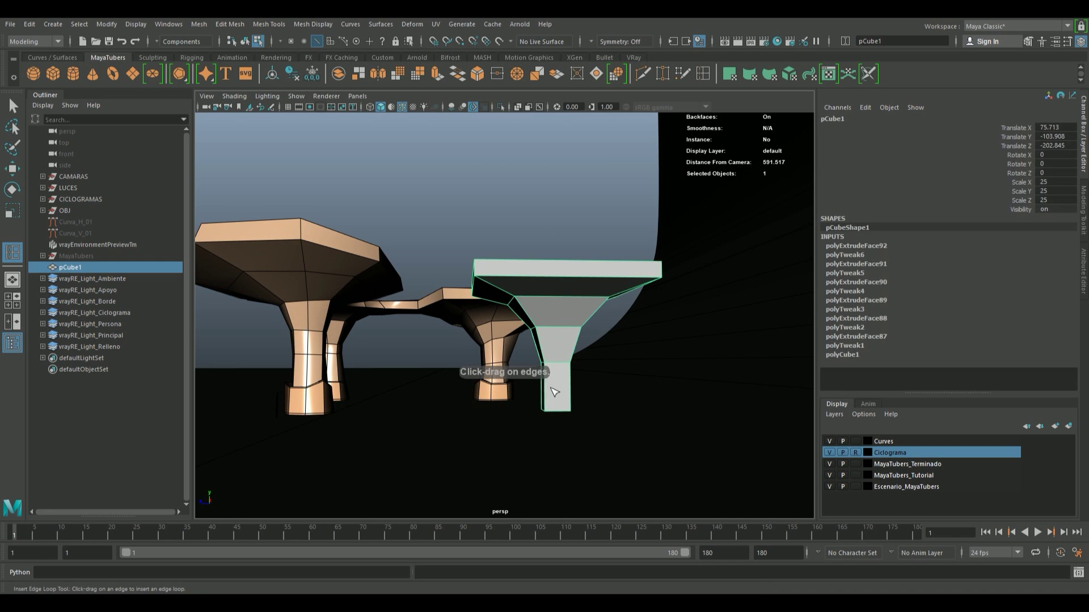
mouse_move(547, 403)
alt+mouse_down()
mouse_move(584, 391)
mouse_move(541, 407)
mouse_move(564, 369)
alt+mouse_up()
click(583, 408)
key(3)
key(F8)
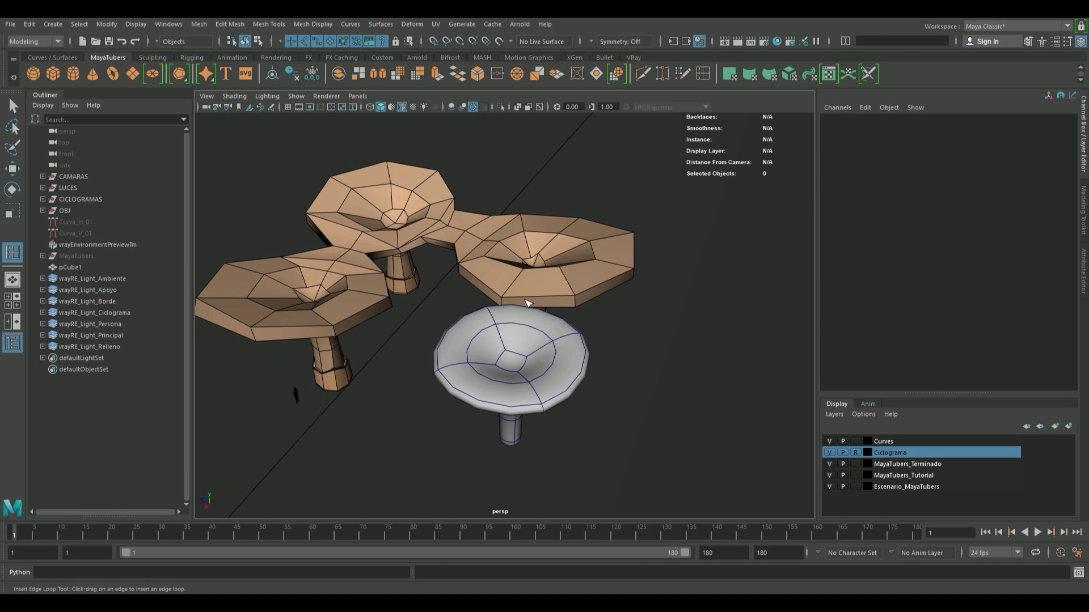
click(521, 362)
key(1)
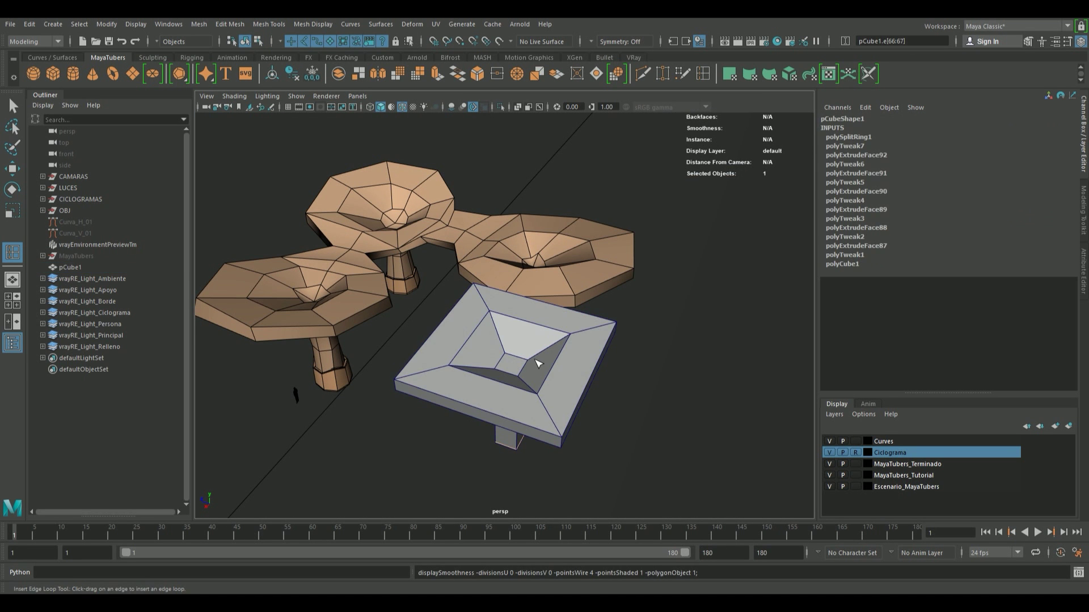
- Duplicate the mushroom as pCube2 and move the copy along Z beside the original
key(q)
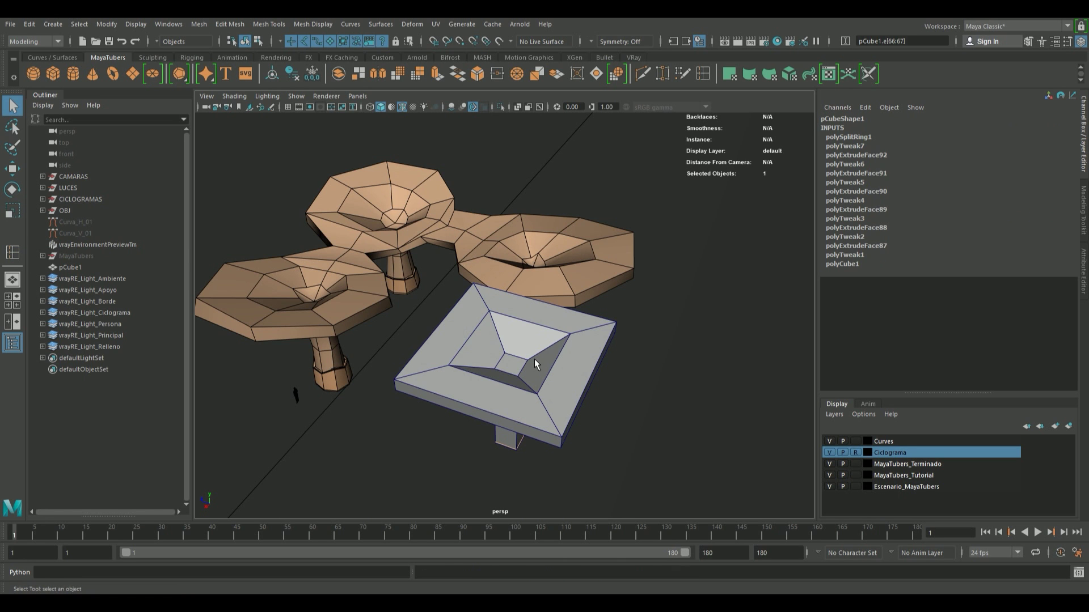
click(539, 363)
key(ctrl+d)
key(w)
drag(469, 420, 655, 471)
drag(667, 477, 673, 303)
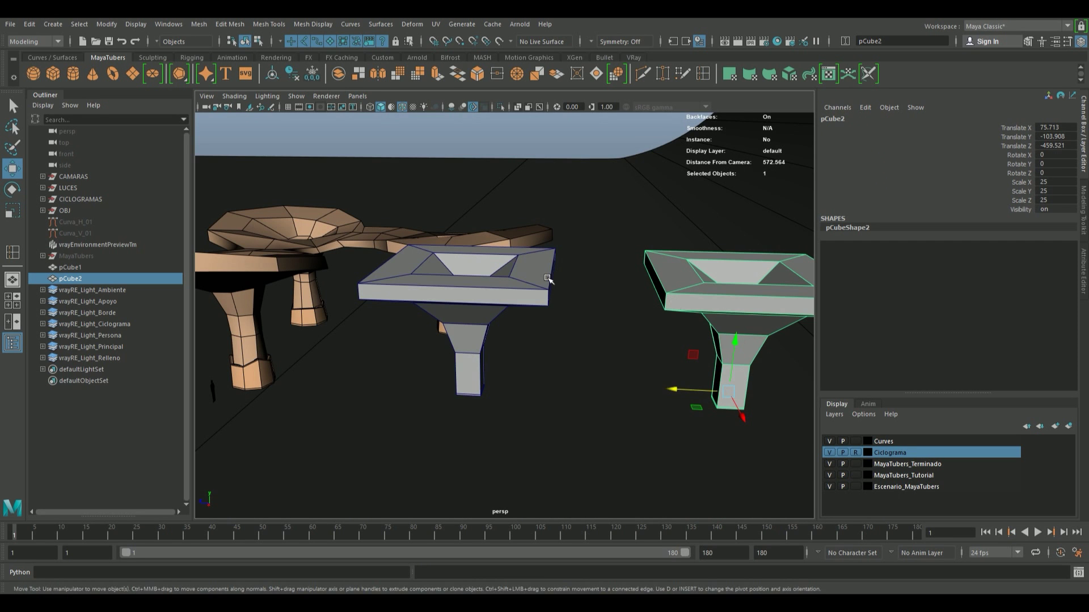
- Combine the original and duplicate mushrooms into a single mesh, pCube3
shift+click(548, 279)
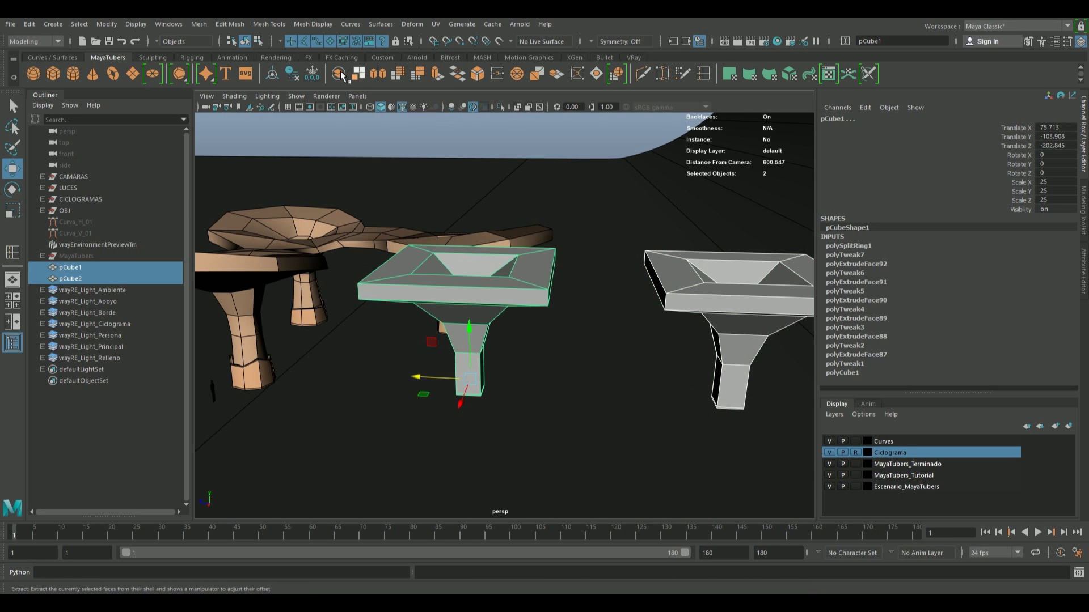
click(358, 74)
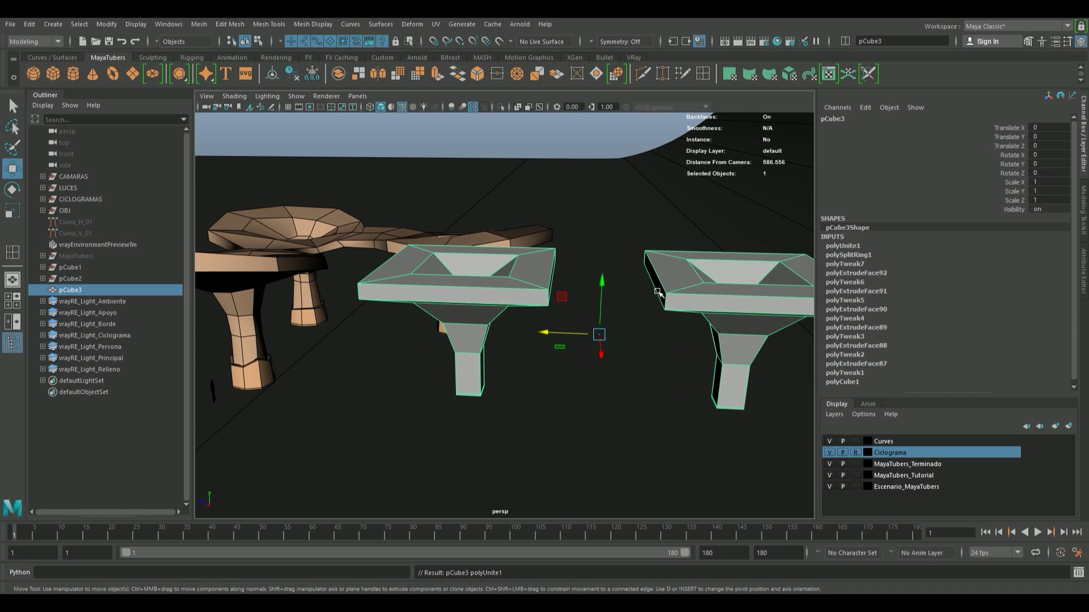
right_drag(658, 292, 652, 306)
click(661, 292)
alt+drag(660, 292, 524, 290)
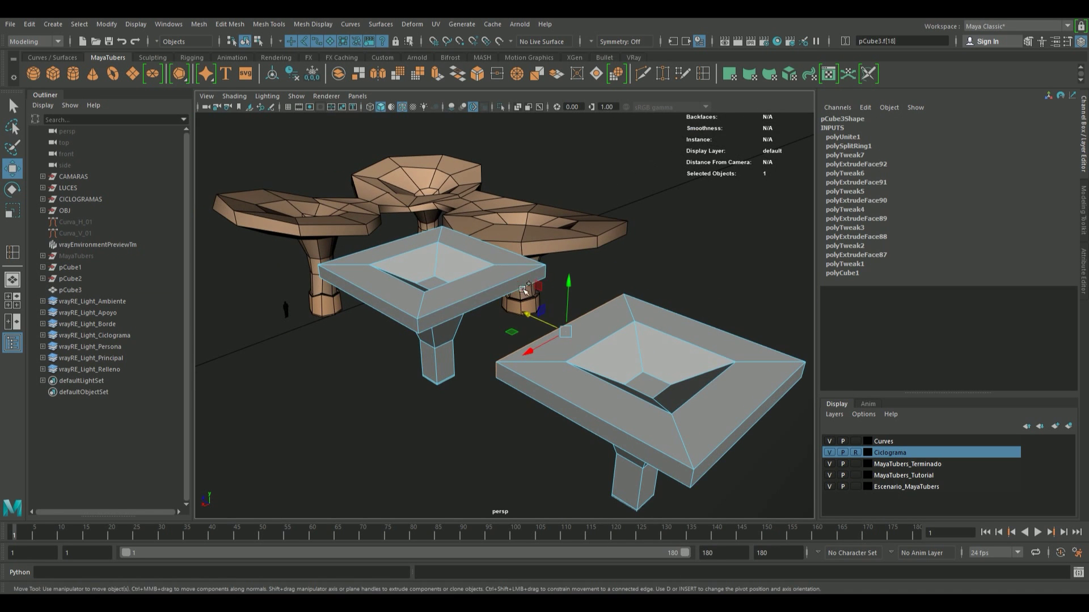
click(524, 290)
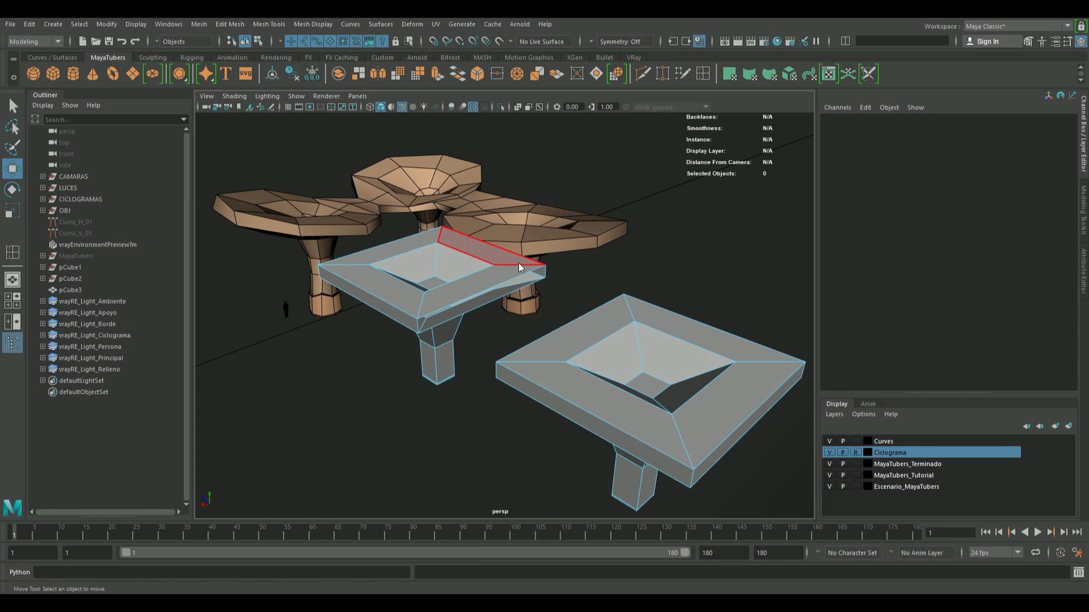
- Select the basins' facing edges in edge mode and view both basins from above
right_drag(520, 268, 513, 238)
click(519, 272)
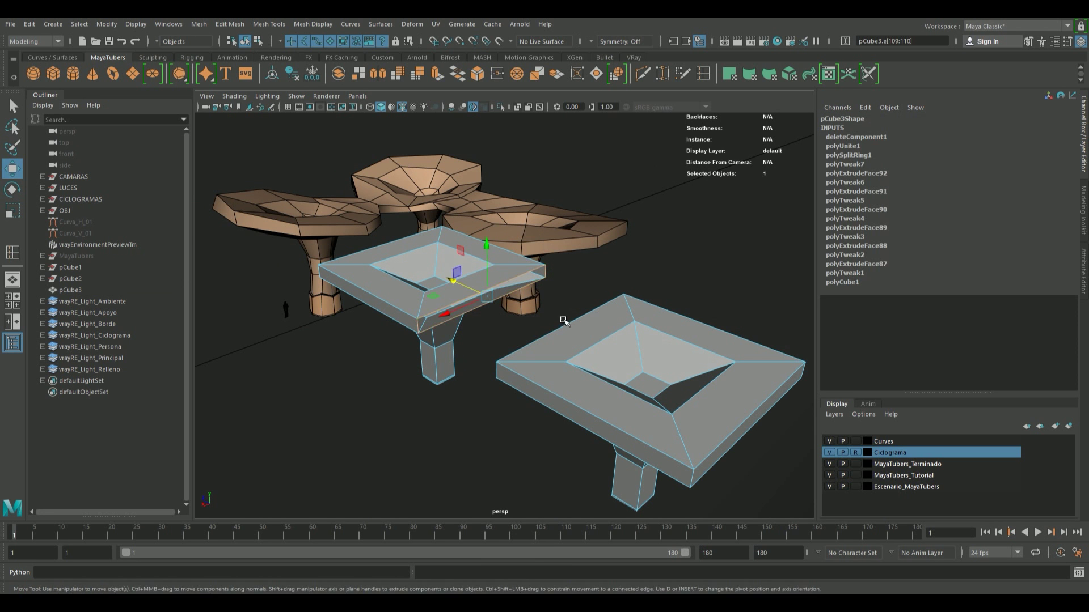
alt+drag(563, 320, 636, 283)
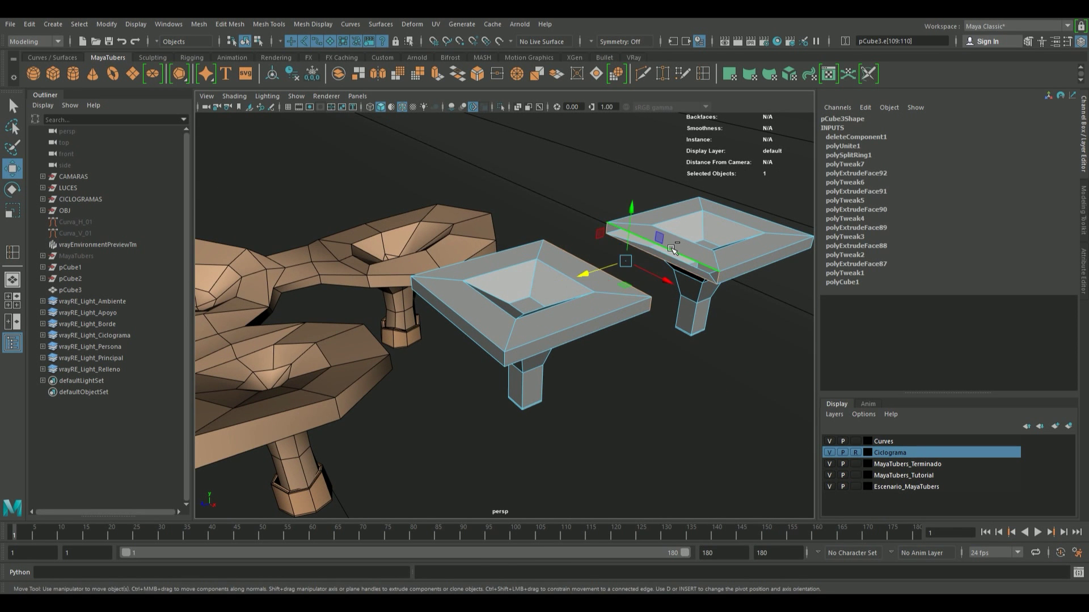
alt+drag(672, 250, 510, 187)
- Bridge the facing edges with 1 division and scale the middle edge inward into a waist
shift+right_drag(510, 187, 511, 216)
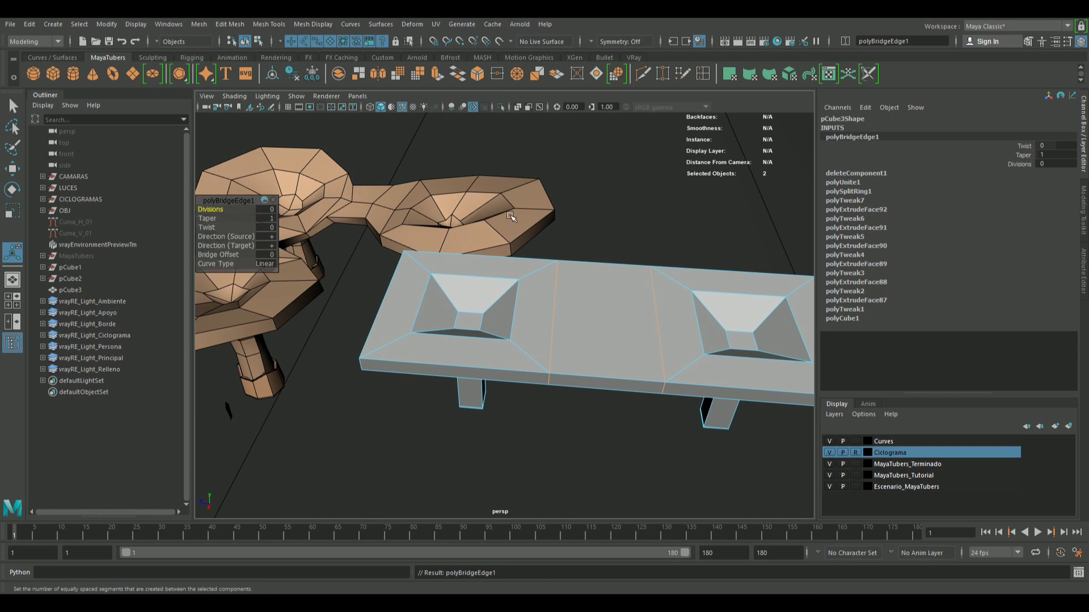
click(274, 208)
text(1)
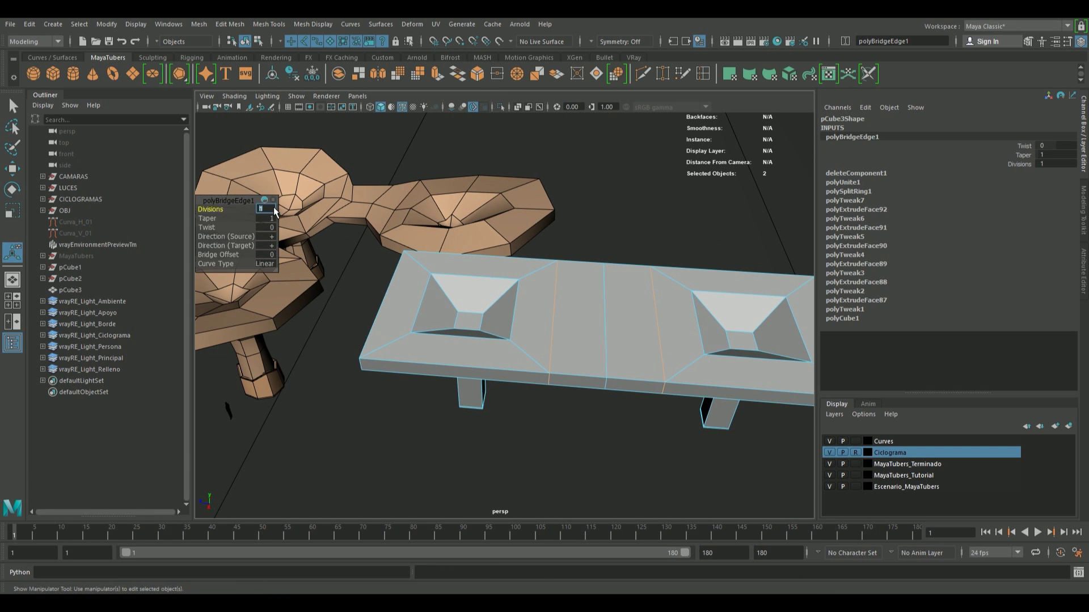
click(616, 299)
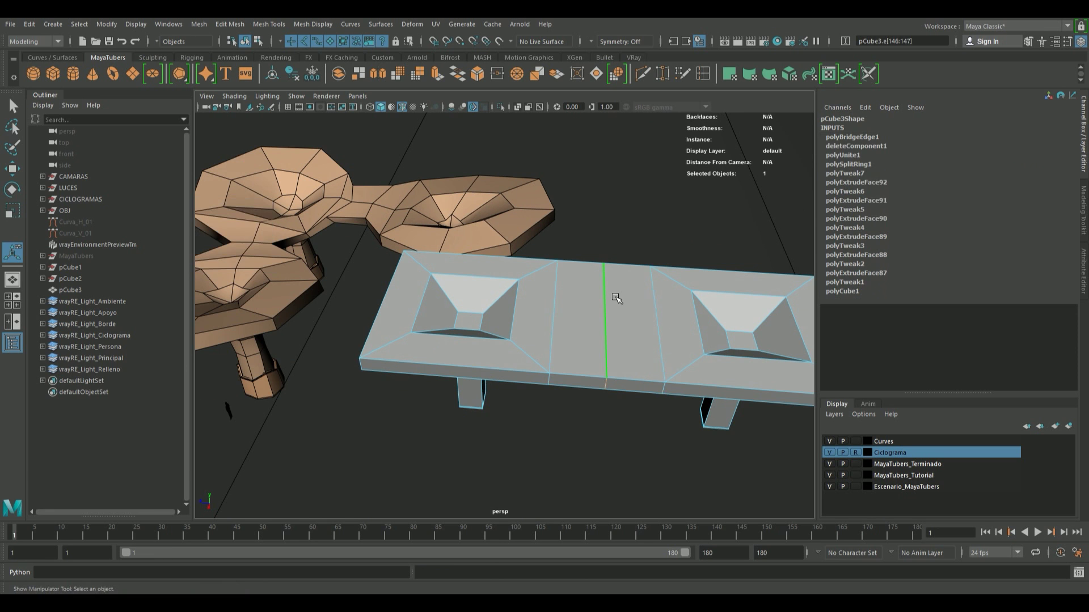
key(r)
mouse_move(616, 299)
alt+mouse_down()
mouse_move(525, 300)
mouse_move(550, 295)
alt+mouse_up()
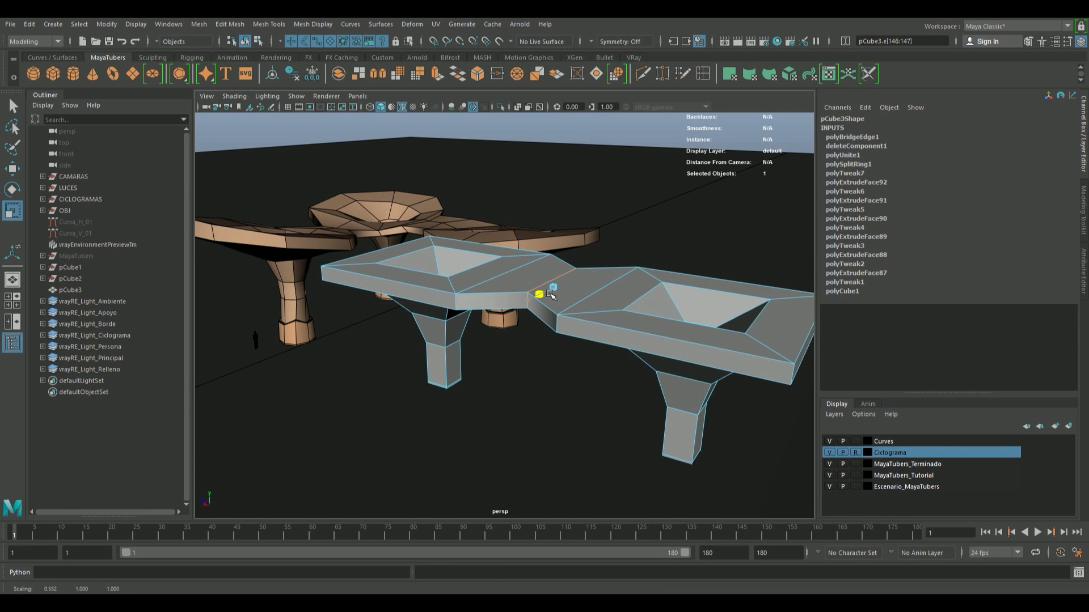
alt+drag(614, 262, 577, 274)
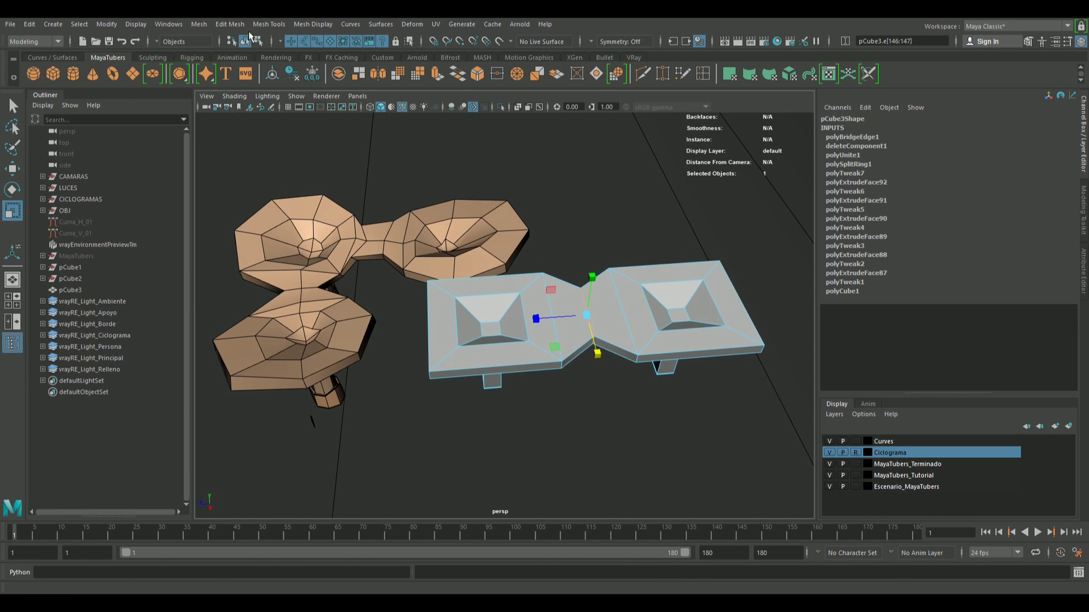
- Add edge loops along the joined mesh and across the right bowl under smooth preview
key(F8)
key(3)
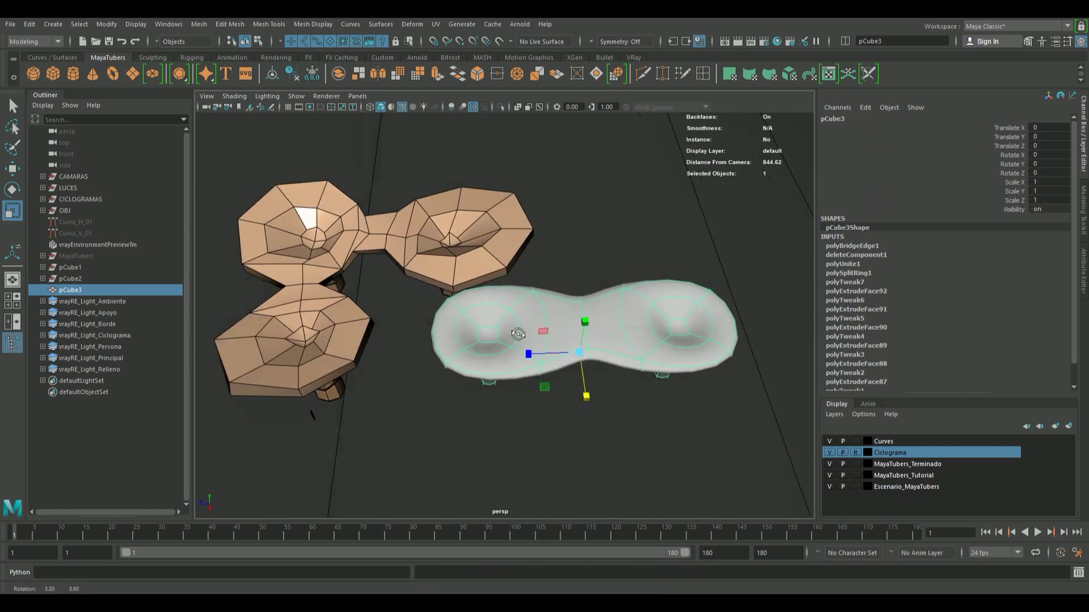
alt+drag(626, 260, 447, 395)
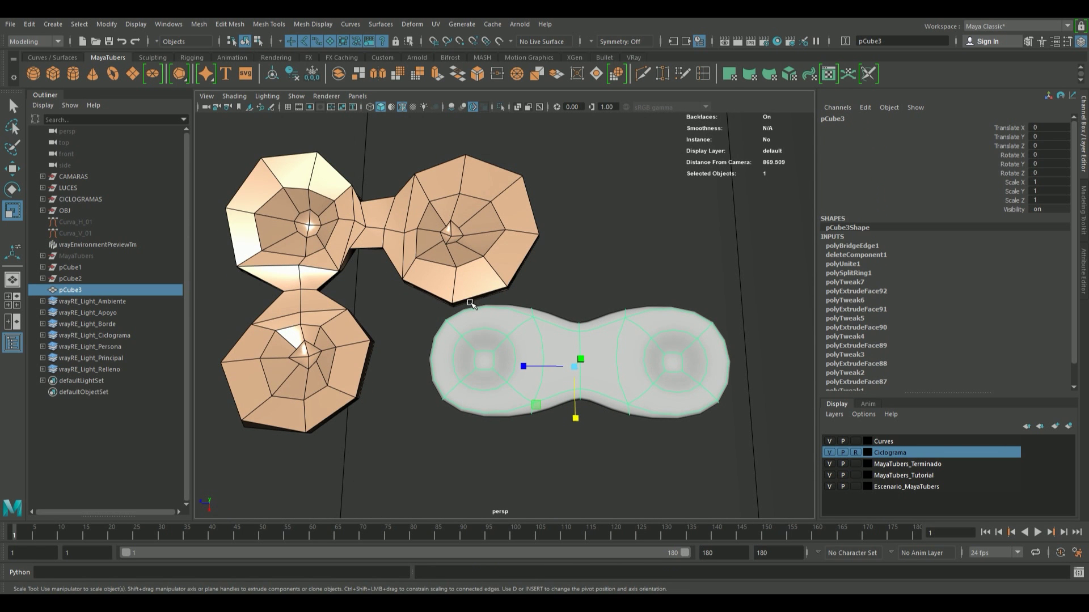
alt+drag(470, 304, 511, 227)
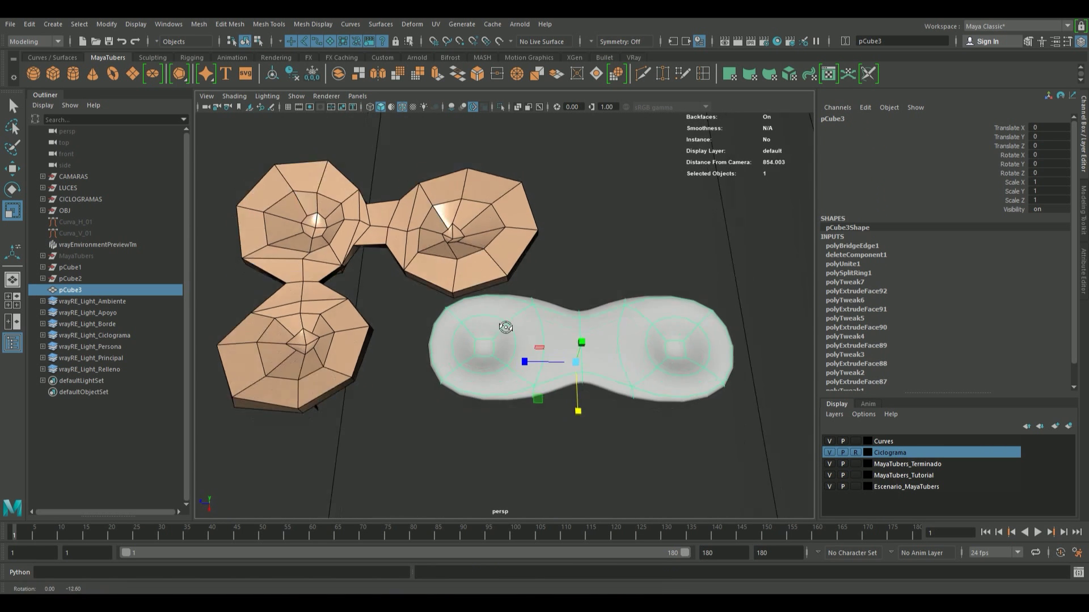
click(702, 74)
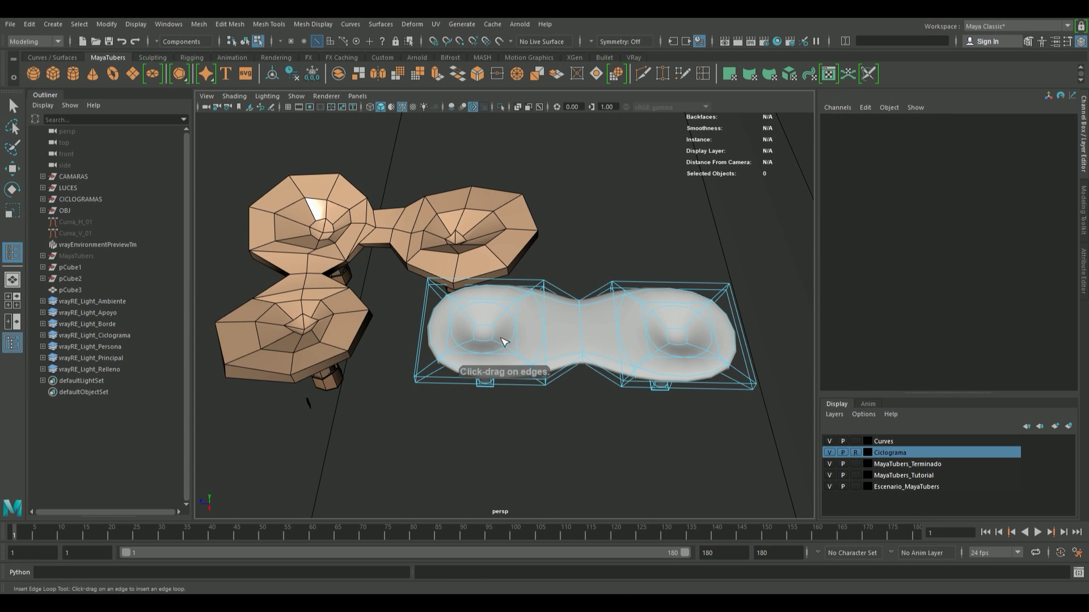
drag(491, 303, 451, 327)
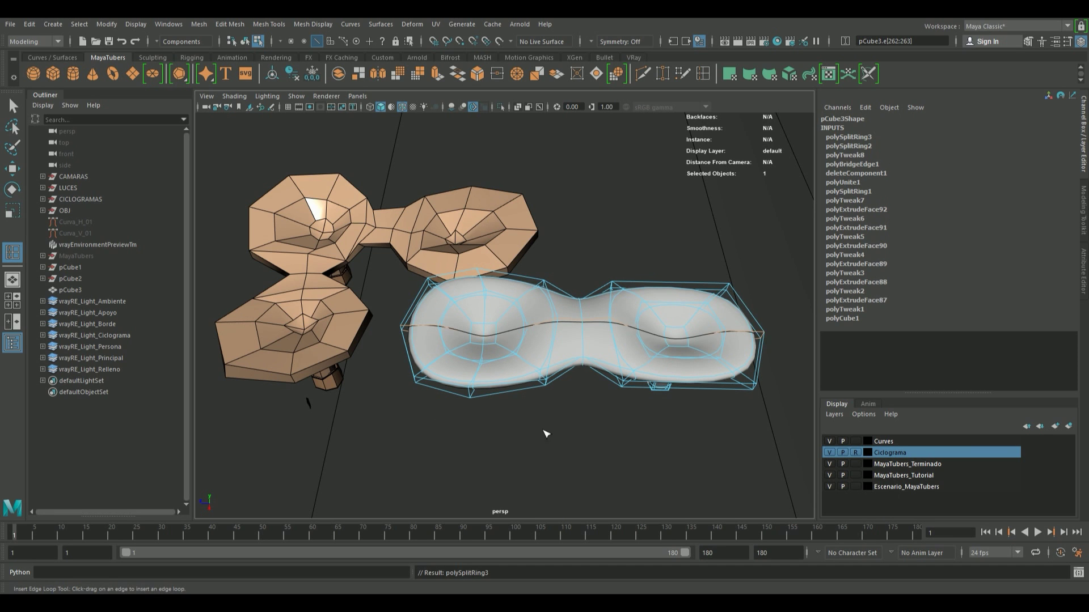
drag(680, 306, 676, 306)
mouse_move(647, 351)
alt+mouse_down()
mouse_move(598, 335)
mouse_move(471, 347)
mouse_move(422, 264)
alt+mouse_up()
key(3)
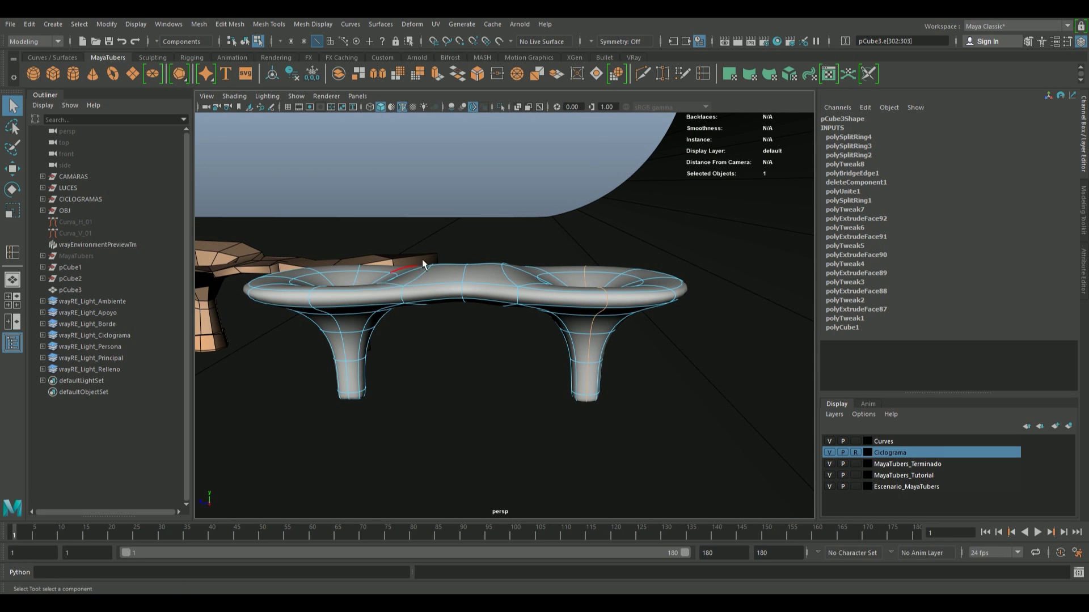
- Move the middle ridge edges to shape a dip at the table's waist
key(1)
click(458, 264)
key(w)
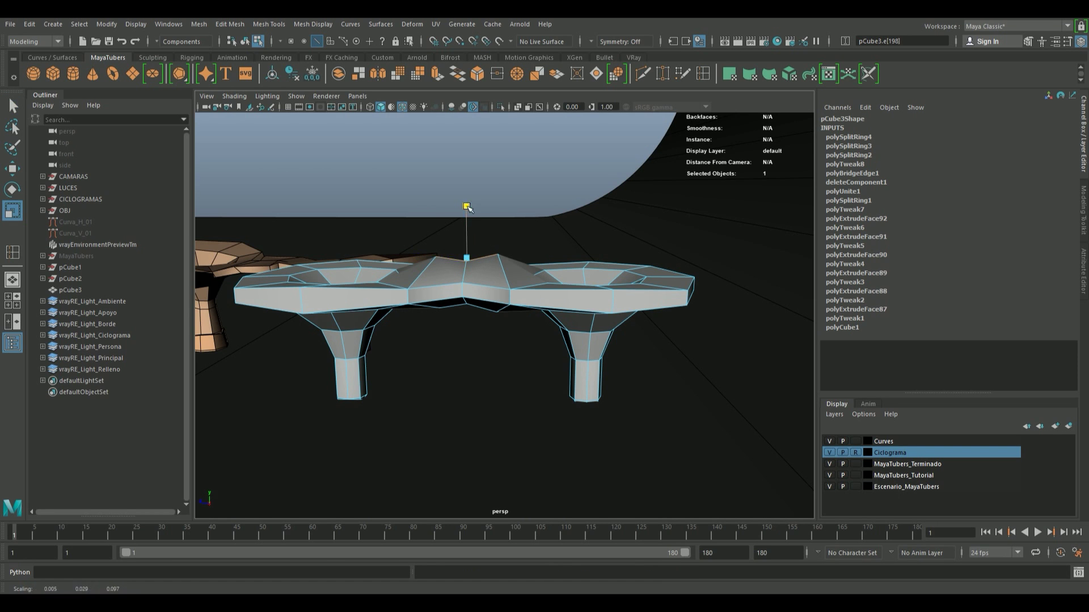
mouse_move(468, 216)
mouse_down()
mouse_move(472, 326)
mouse_move(476, 315)
mouse_up()
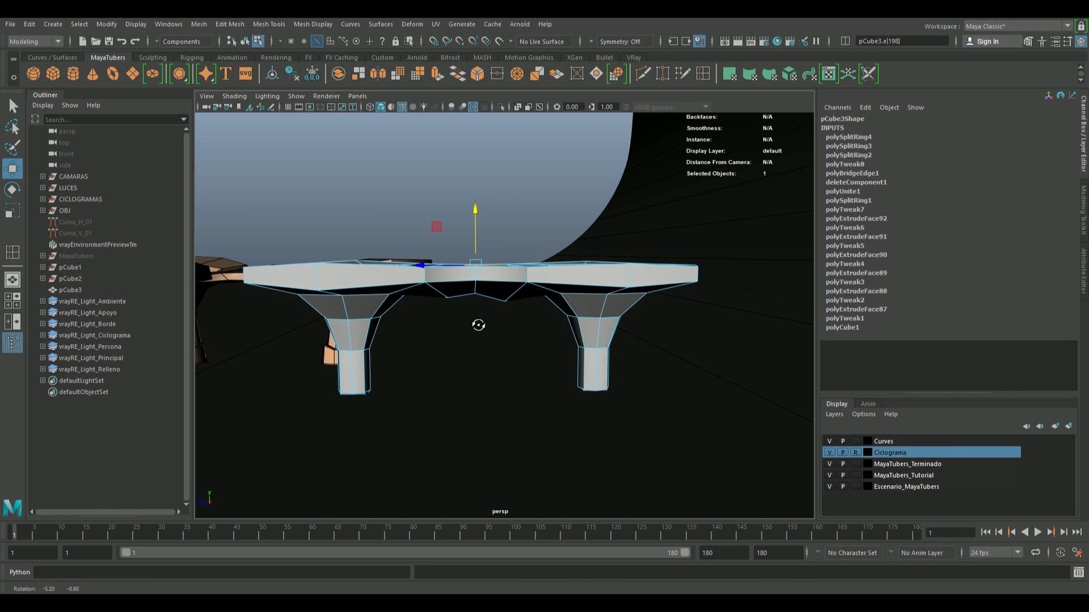
click(470, 292)
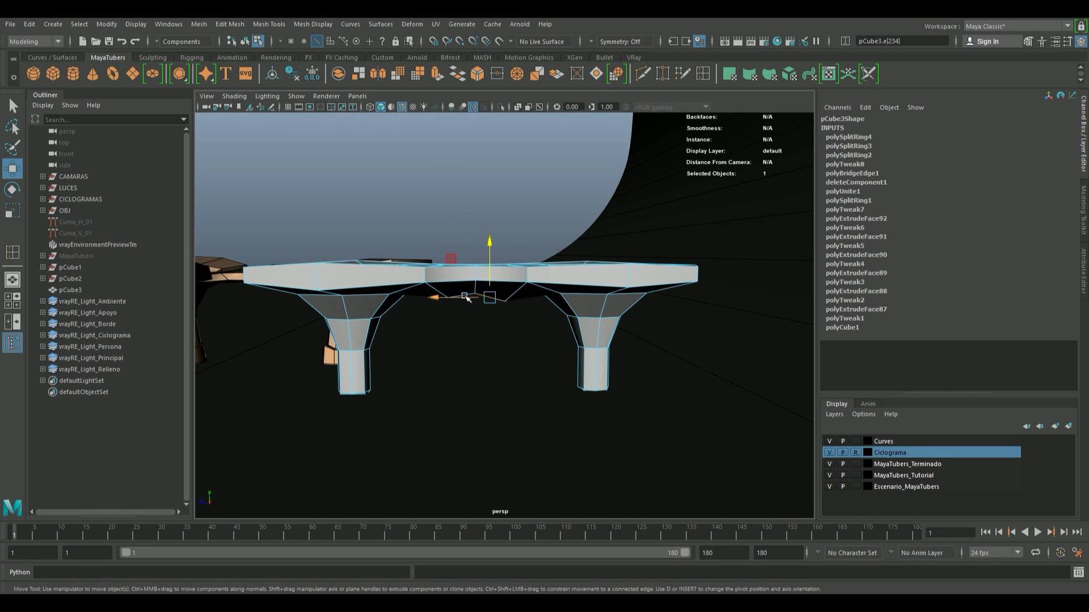
drag(463, 297, 463, 292)
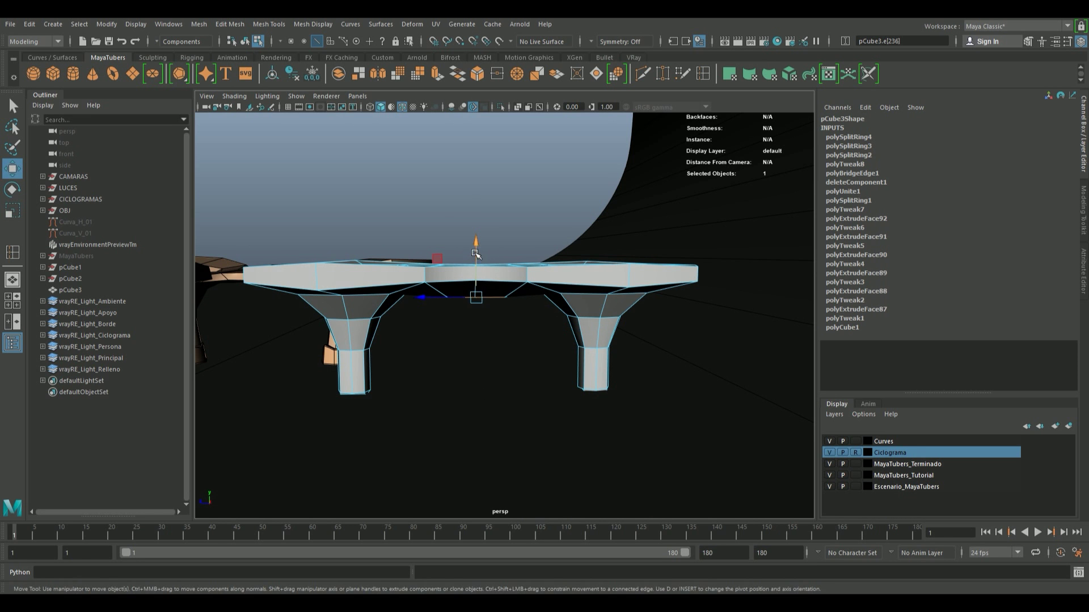
drag(476, 253, 475, 241)
- Push the right lobe's rim vertices outward to round the double-basin top
key(3)
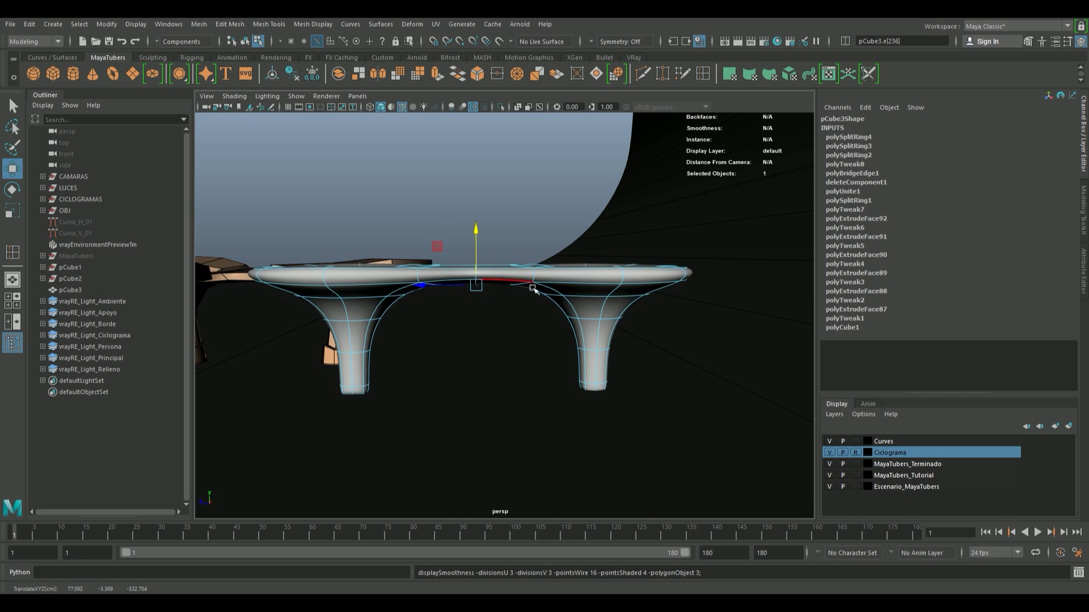
alt+drag(533, 289, 594, 338)
right_drag(561, 292, 526, 285)
click(587, 302)
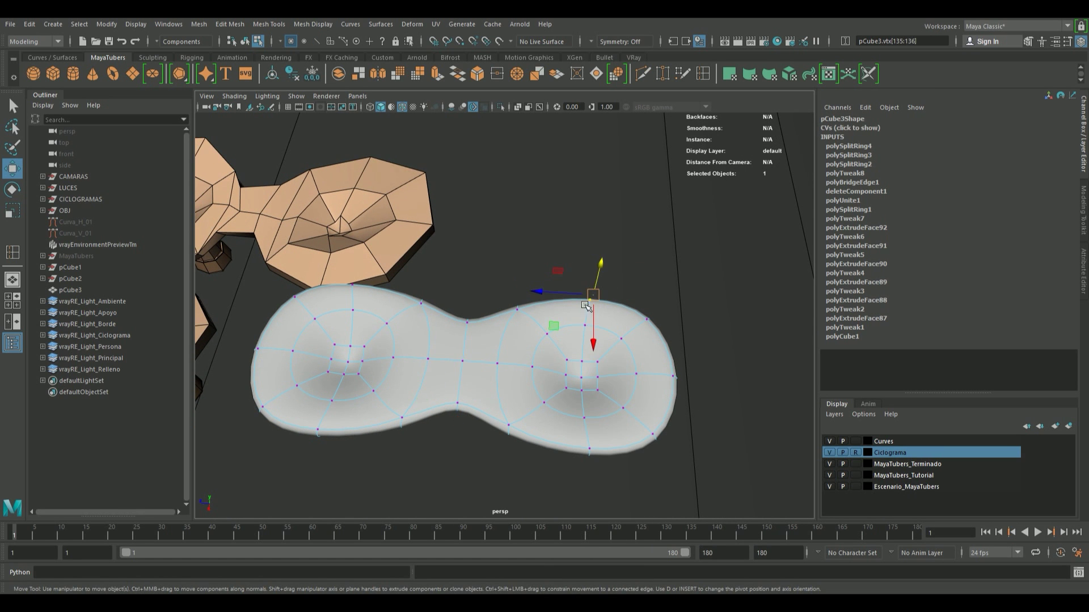
drag(587, 306, 586, 294)
click(673, 376)
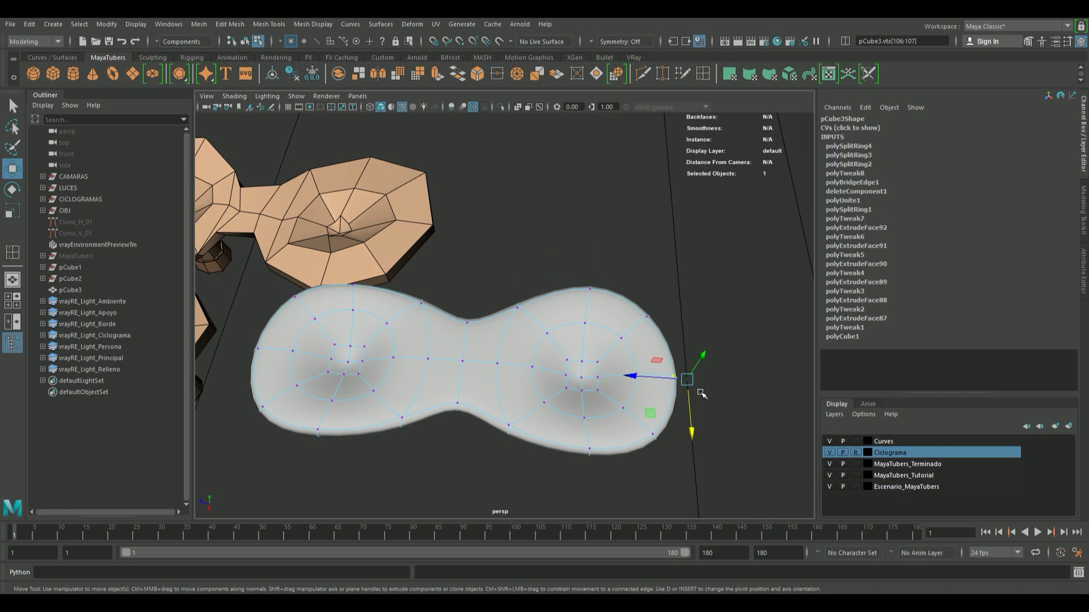
drag(634, 376, 649, 377)
drag(608, 476, 580, 440)
alt+drag(627, 390, 627, 418)
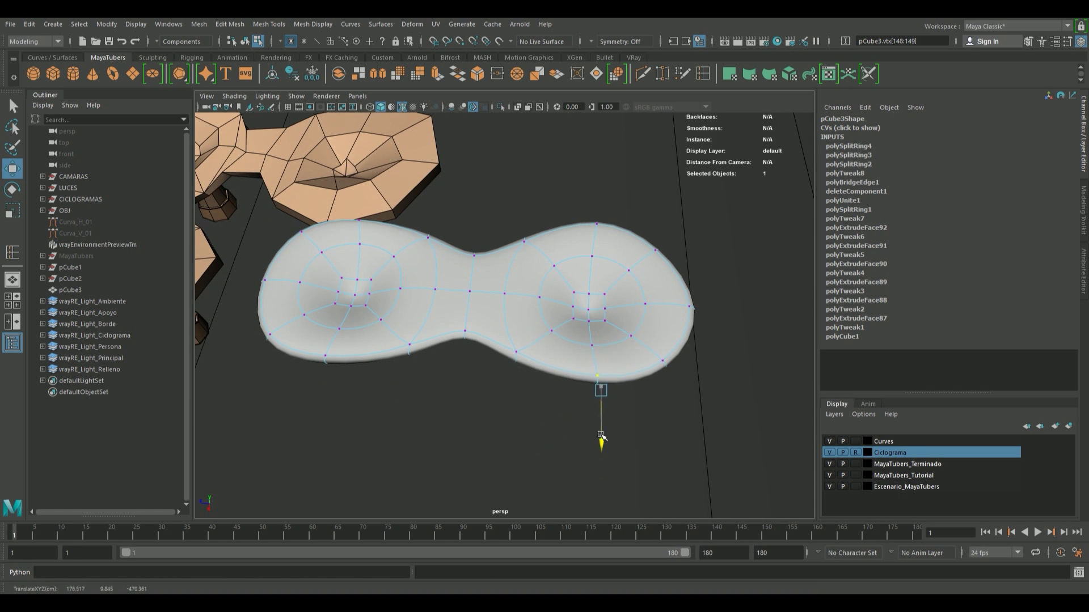
mouse_move(723, 414)
alt+mouse_down()
mouse_move(588, 379)
mouse_move(583, 338)
mouse_move(709, 368)
mouse_move(513, 220)
mouse_move(505, 253)
mouse_move(676, 350)
alt+mouse_up()
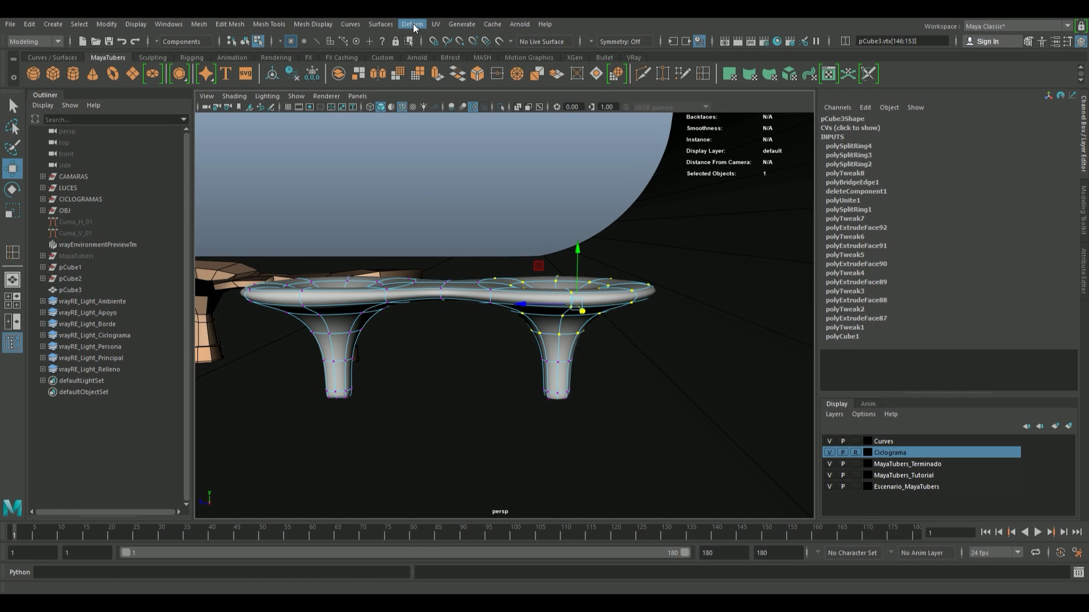
- Wrap the selected vertices in a lattice with 3 S, T and U divisions
click(413, 24)
click(438, 112)
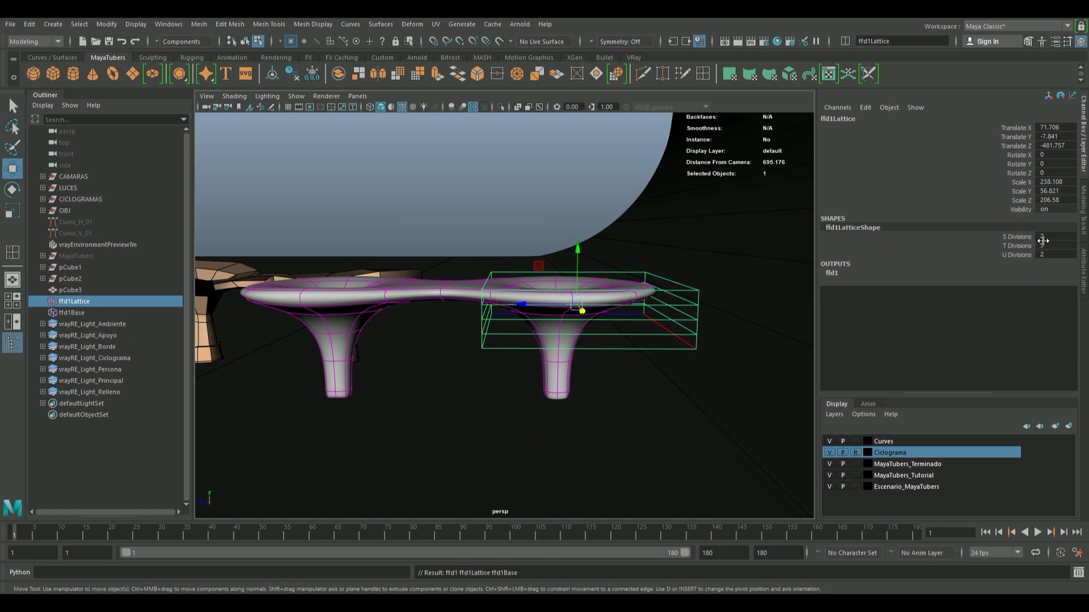
drag(1042, 240, 1051, 261)
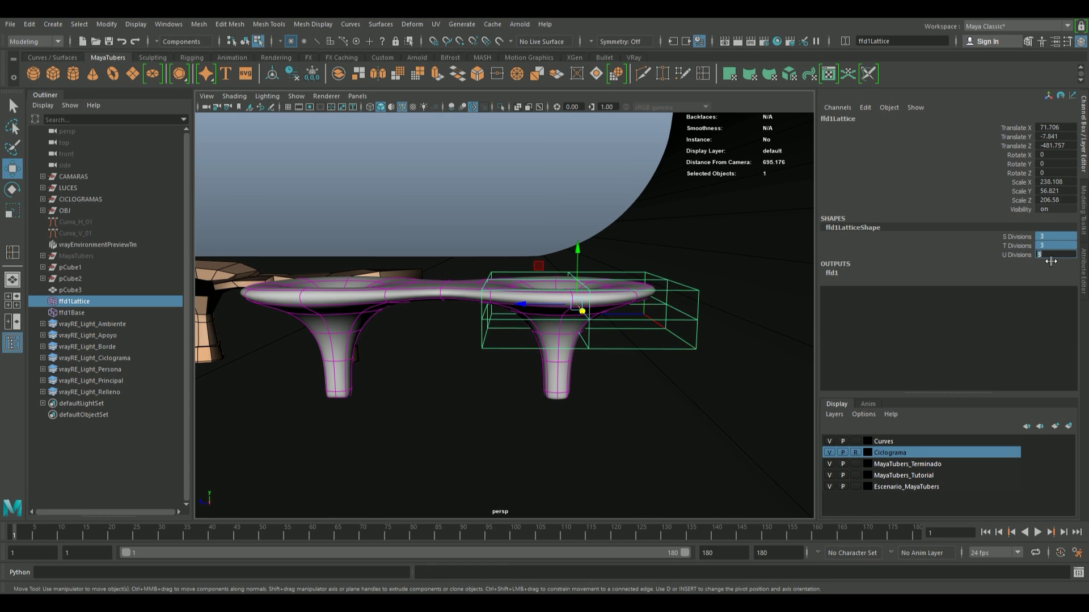
text(3)
key(Return)
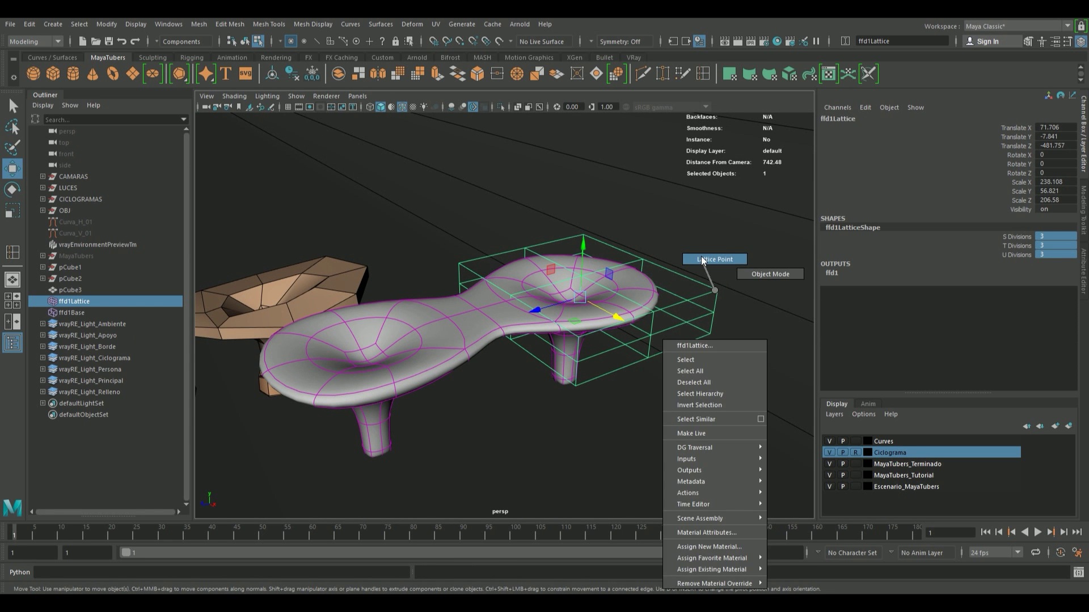
- Pull down and rotate the end lattice points to droop the lobe downward
right_drag(716, 286, 719, 258)
click(713, 312)
mouse_move(720, 260)
mouse_down()
mouse_move(724, 310)
mouse_move(580, 456)
mouse_move(533, 389)
mouse_move(568, 374)
mouse_move(545, 323)
mouse_up()
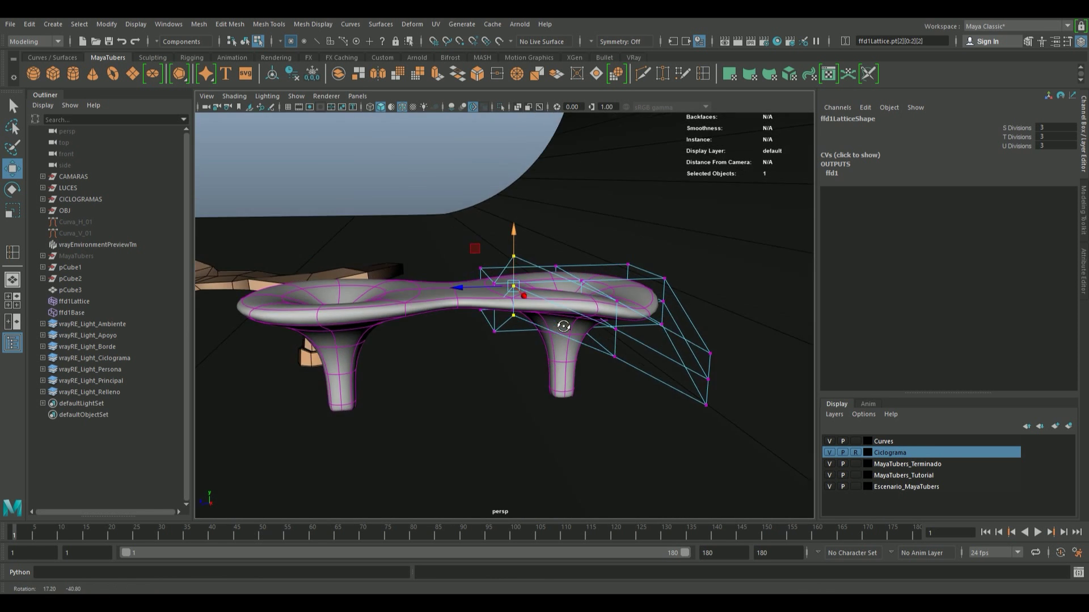
mouse_move(510, 230)
mouse_down()
mouse_move(635, 341)
mouse_move(661, 322)
mouse_up()
key(e)
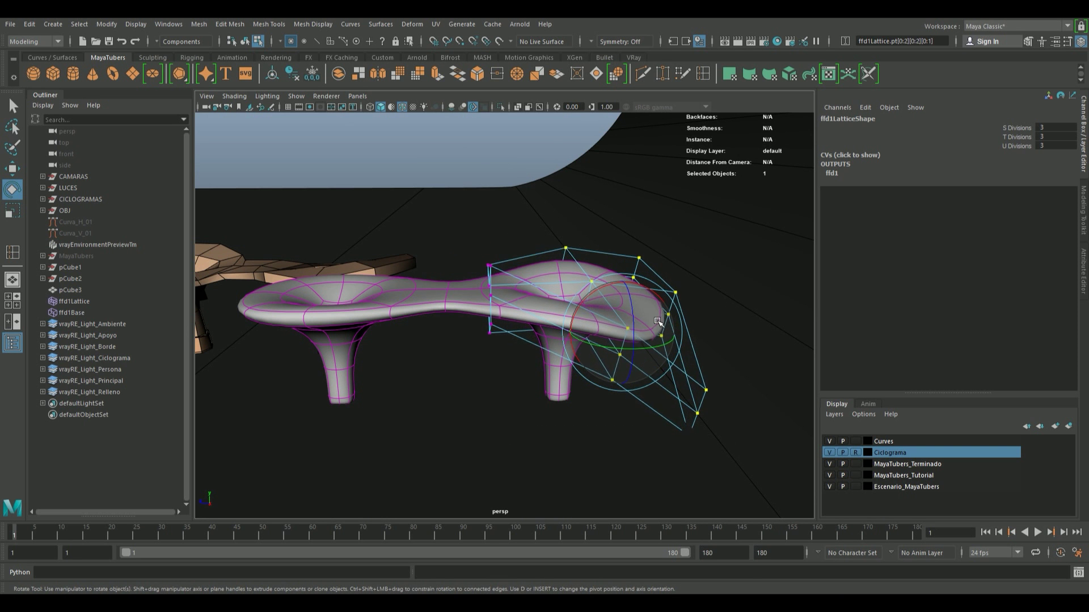
alt+drag(645, 375, 397, 384)
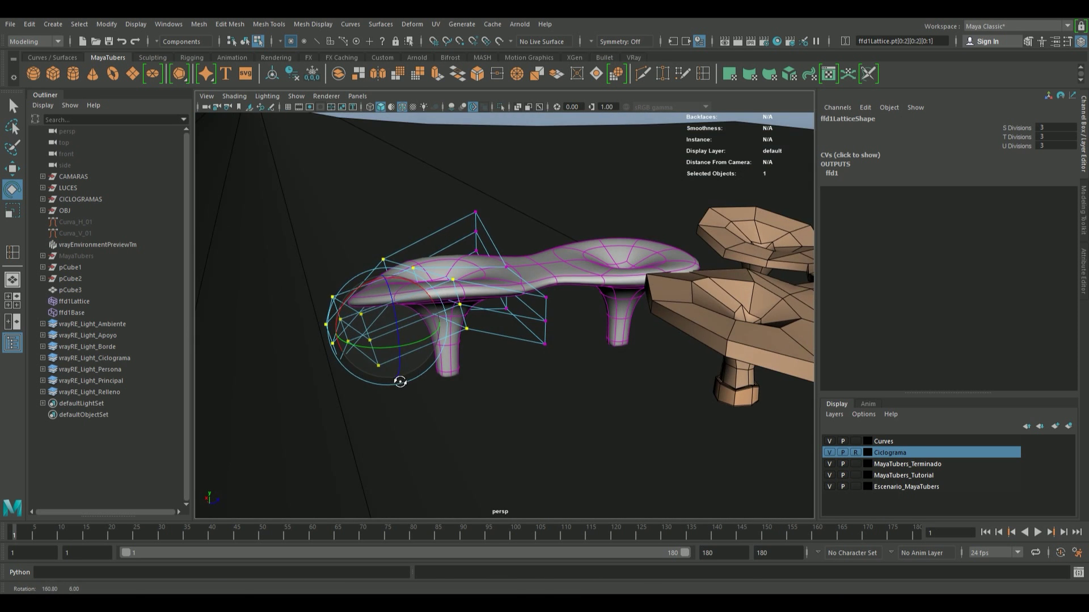
scroll(544, 335, down, 3)
alt+drag(545, 334, 618, 298)
click(672, 302)
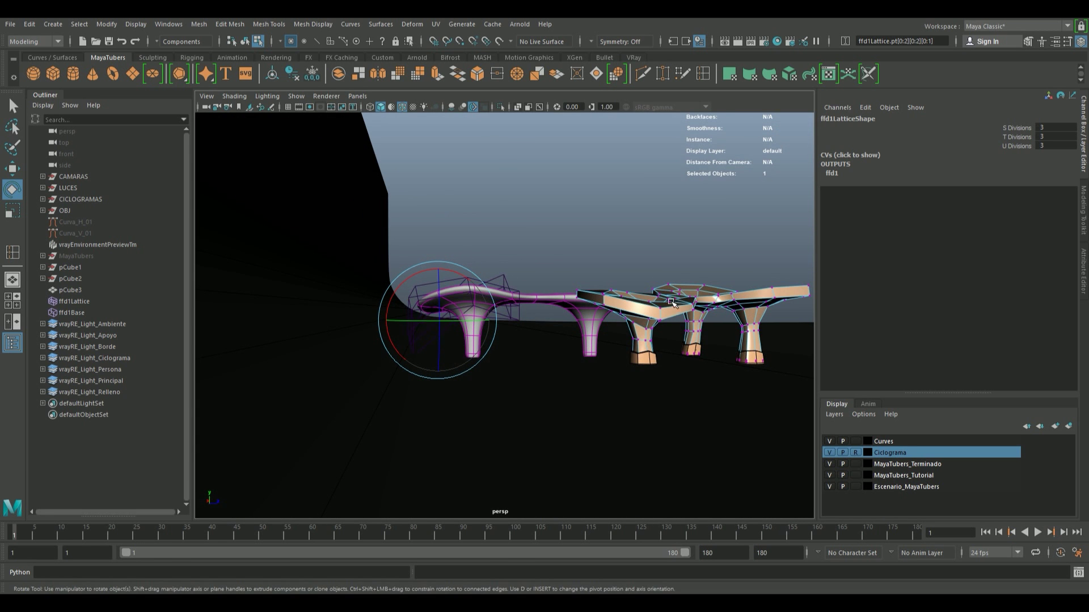
key(F8)
- Delete pCube3's construction history, then delete the deformed mushroom mesh
click(790, 301)
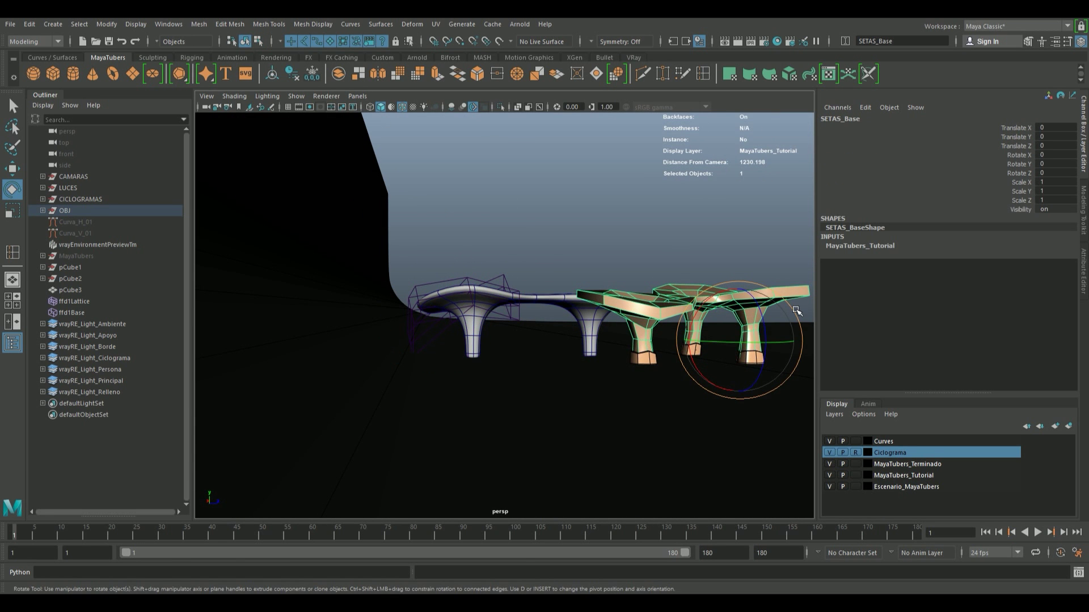
alt+drag(797, 312, 493, 316)
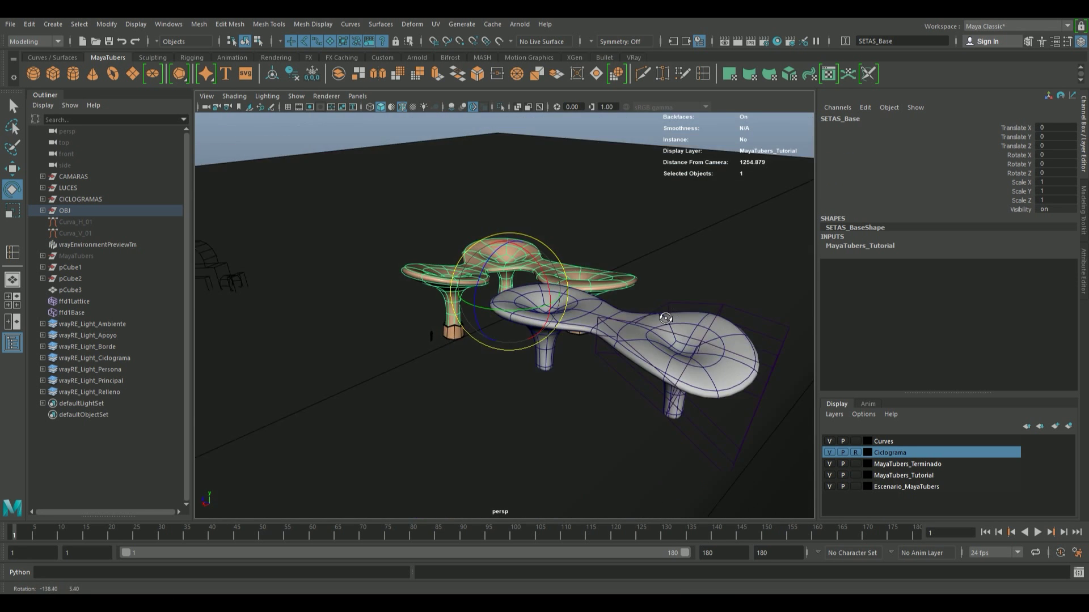
mouse_move(493, 316)
alt+mouse_down()
mouse_move(626, 317)
mouse_move(397, 267)
alt+mouse_up()
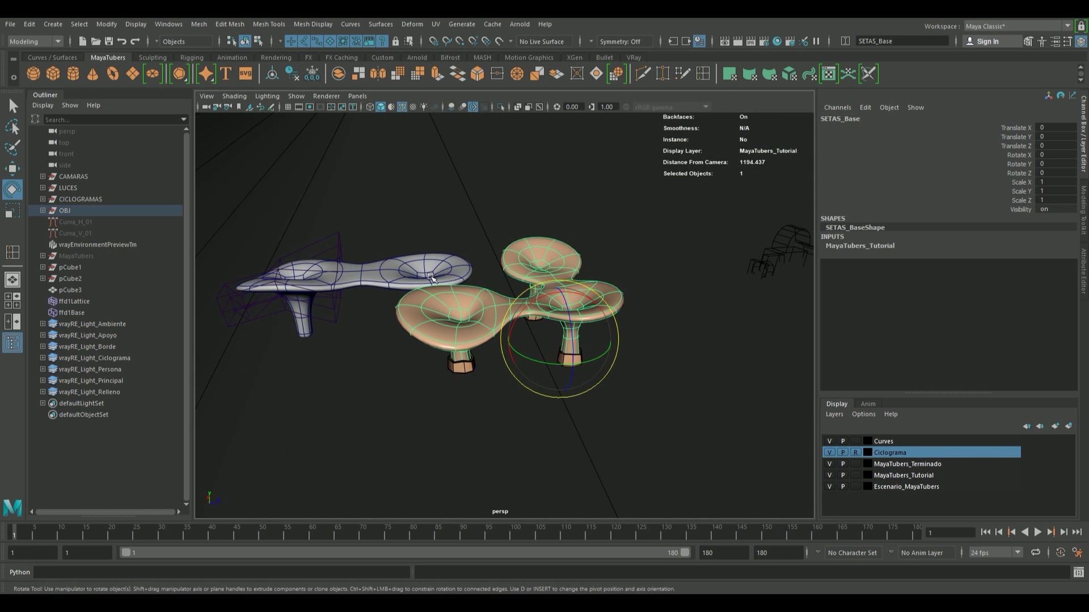
click(393, 265)
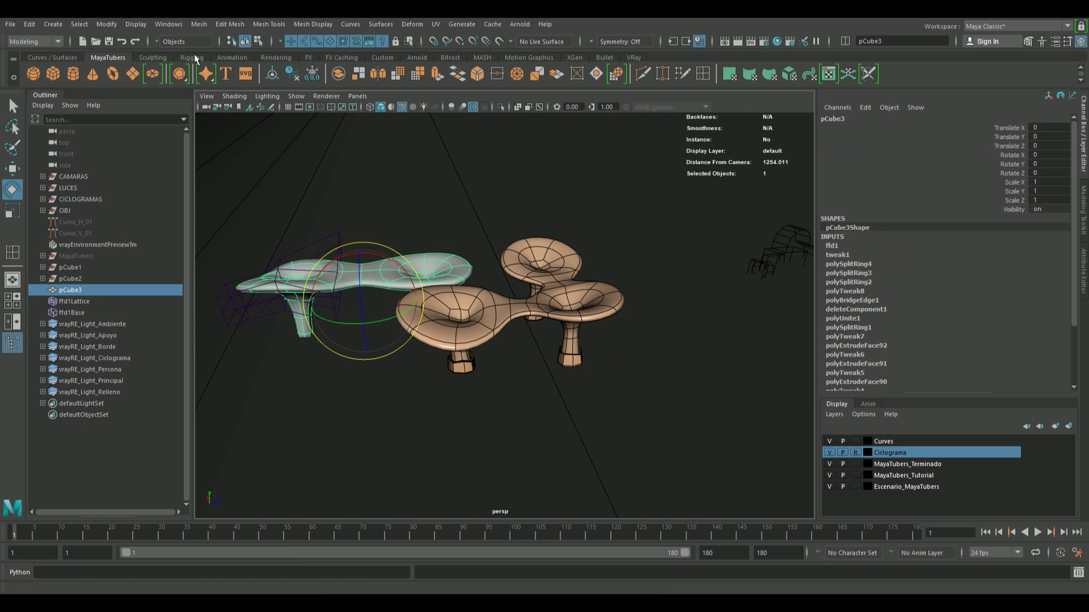
key(alt+shift+d)
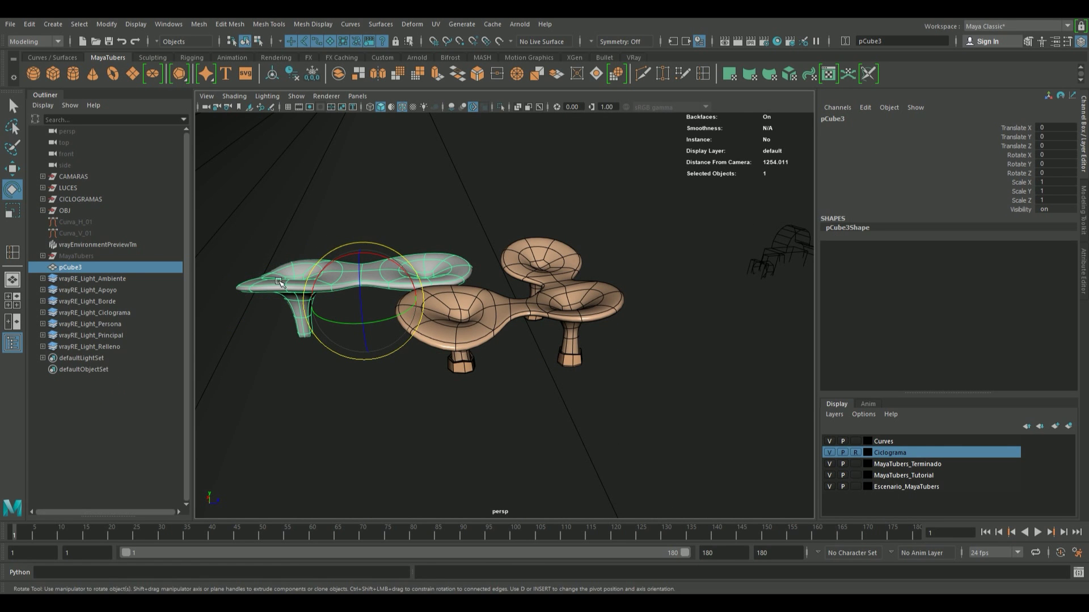
key(Delete)
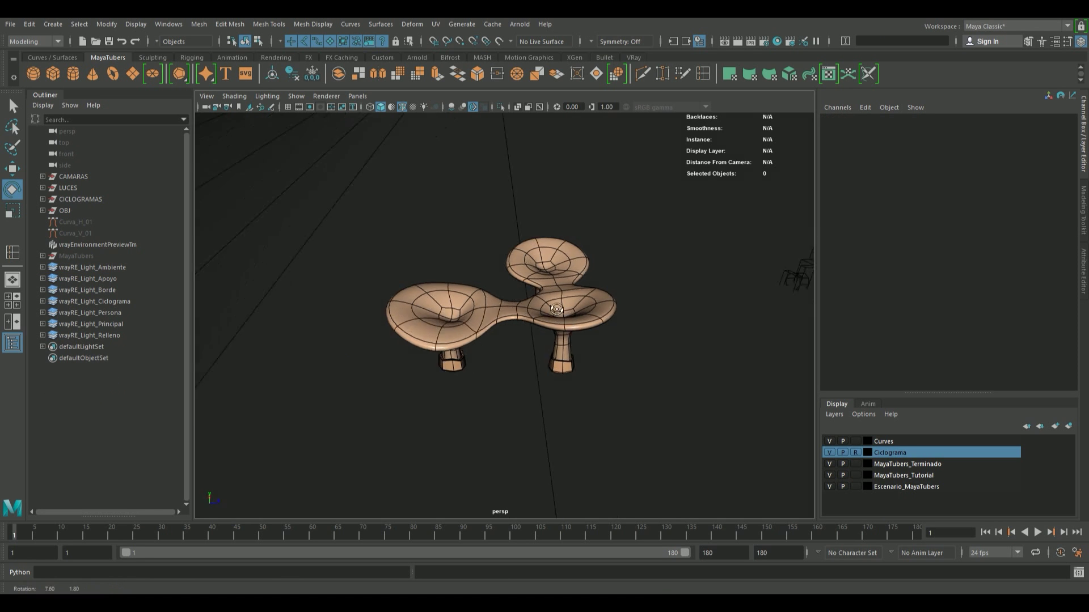
- Recentre the view on the remaining mushroom and select Curva_H_01 and Curva_V_01 in the Outliner
alt+drag(369, 269, 498, 362)
scroll(498, 362, up, 3)
alt+middle_drag(498, 361, 554, 350)
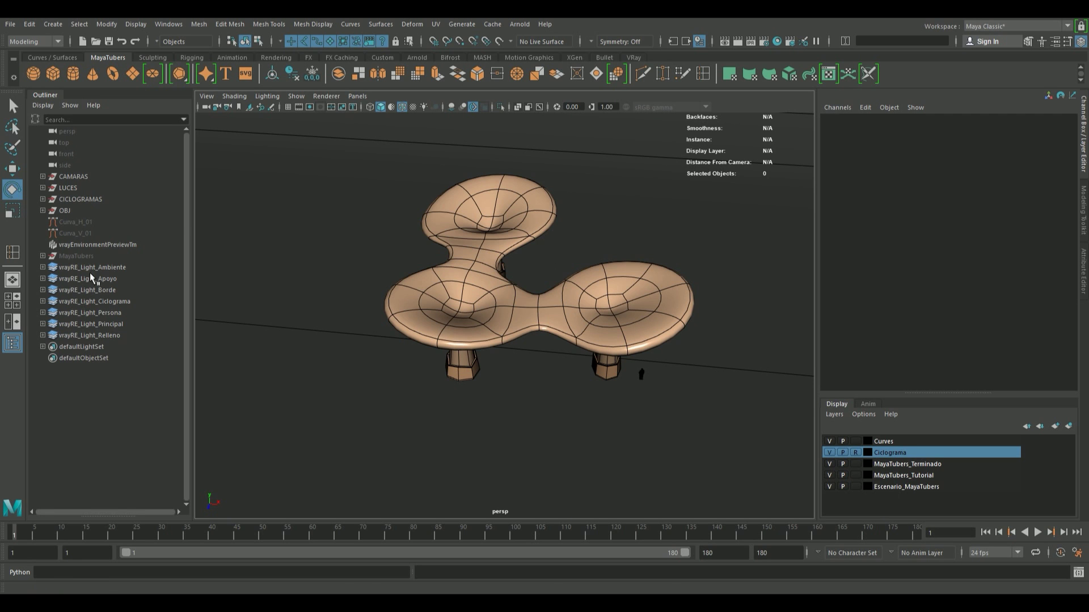
drag(76, 226, 77, 234)
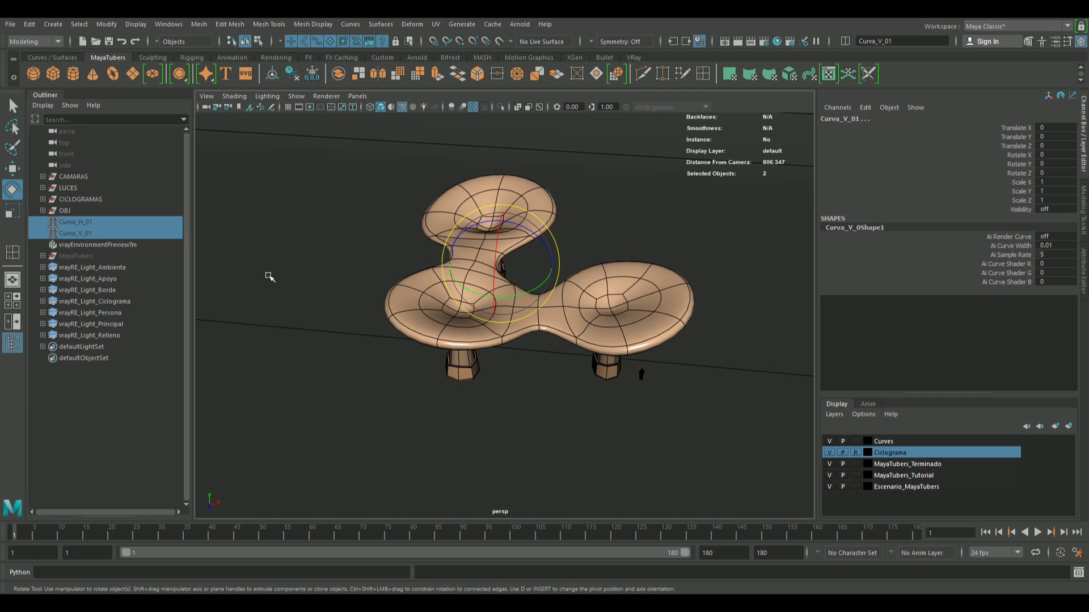
- Unhide all objects and frame the guide curves and mushroom in a maximized top view
key(shift+h)
key(space)
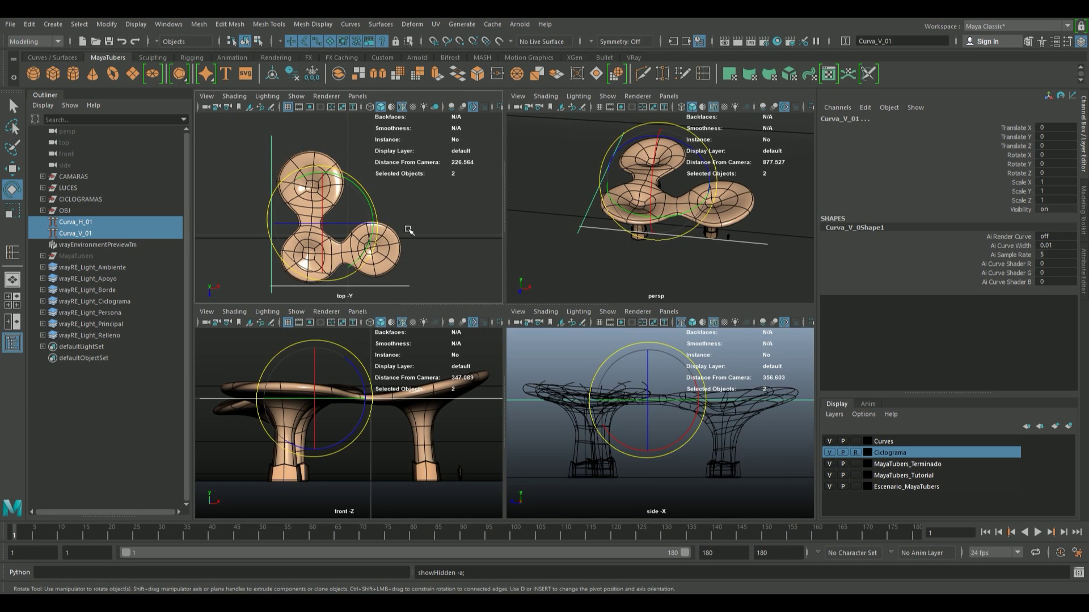
key(space)
alt+middle_drag(452, 233, 414, 360)
alt+right_drag(413, 359, 678, 444)
mouse_move(295, 478)
alt+middle_down()
mouse_move(443, 297)
mouse_move(538, 379)
alt+middle_up()
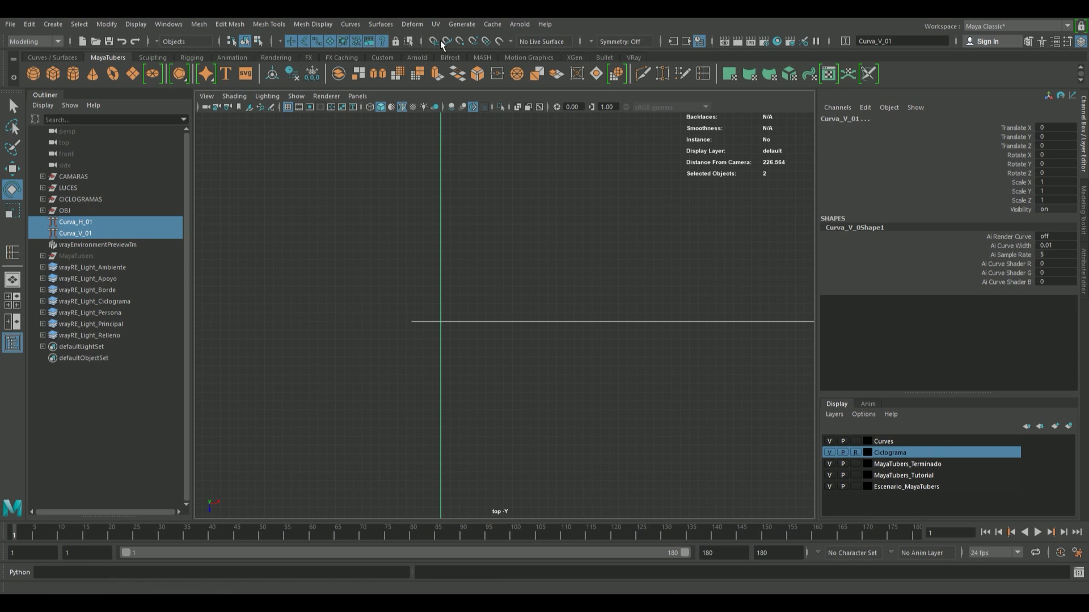
- Draw a test Bezier curve with grid snapping and select its last control vertex
click(106, 24)
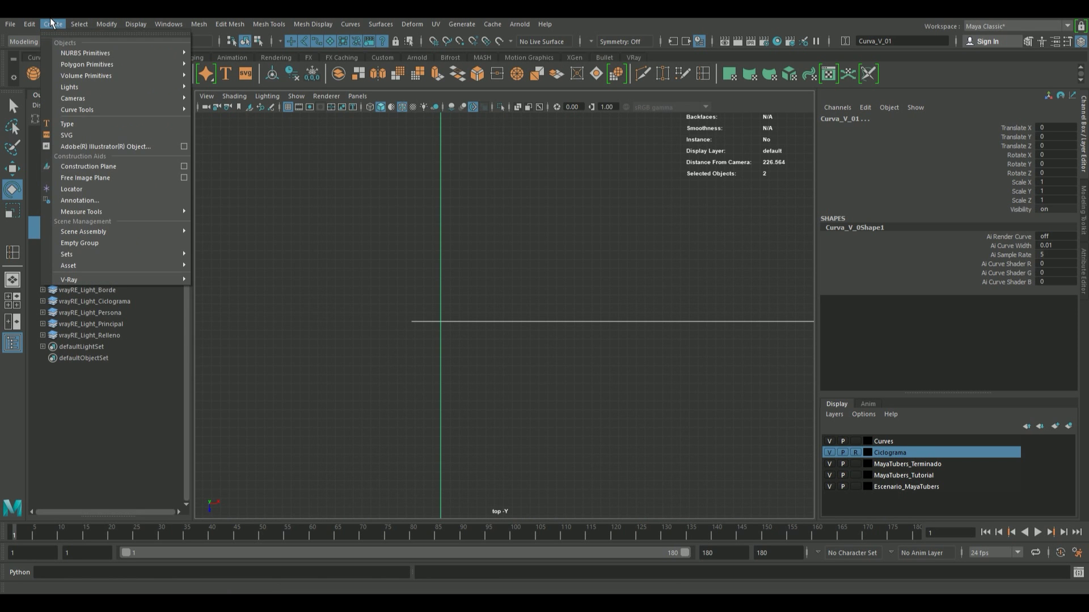
mouse_move(119, 110)
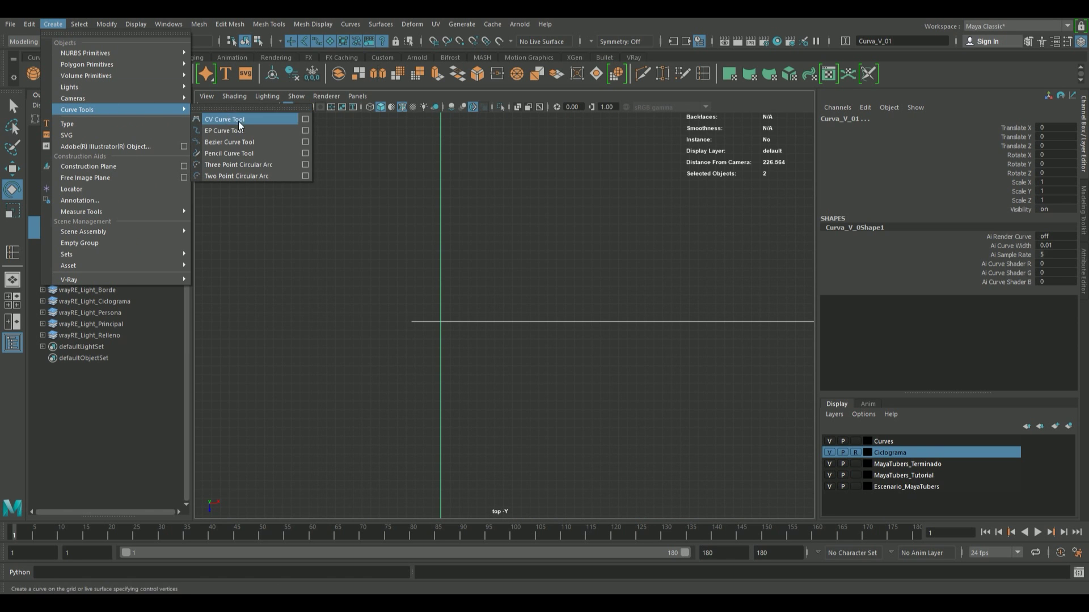
click(257, 144)
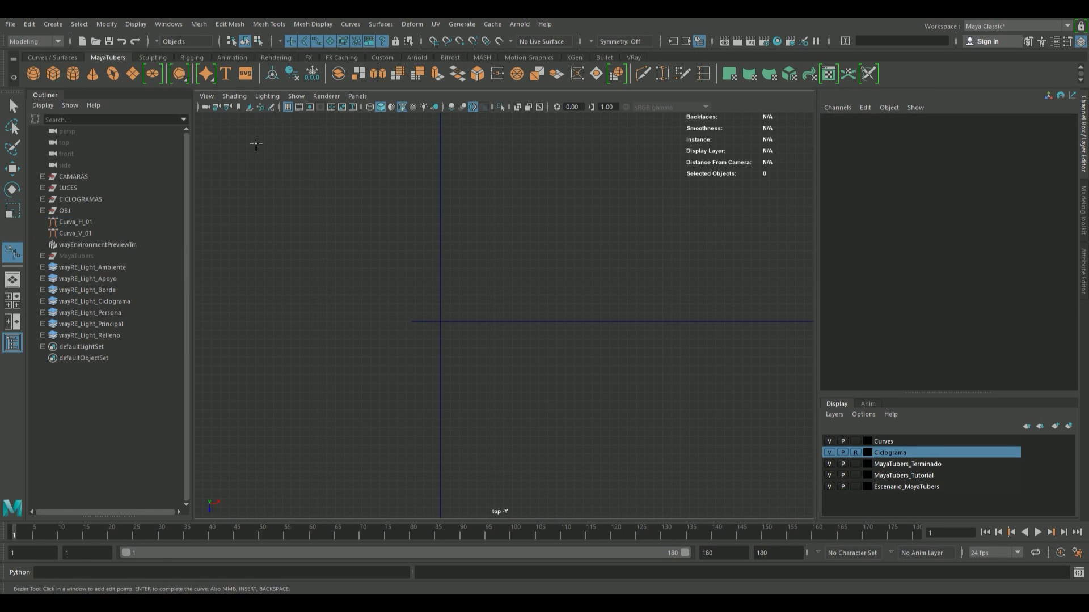
click(434, 41)
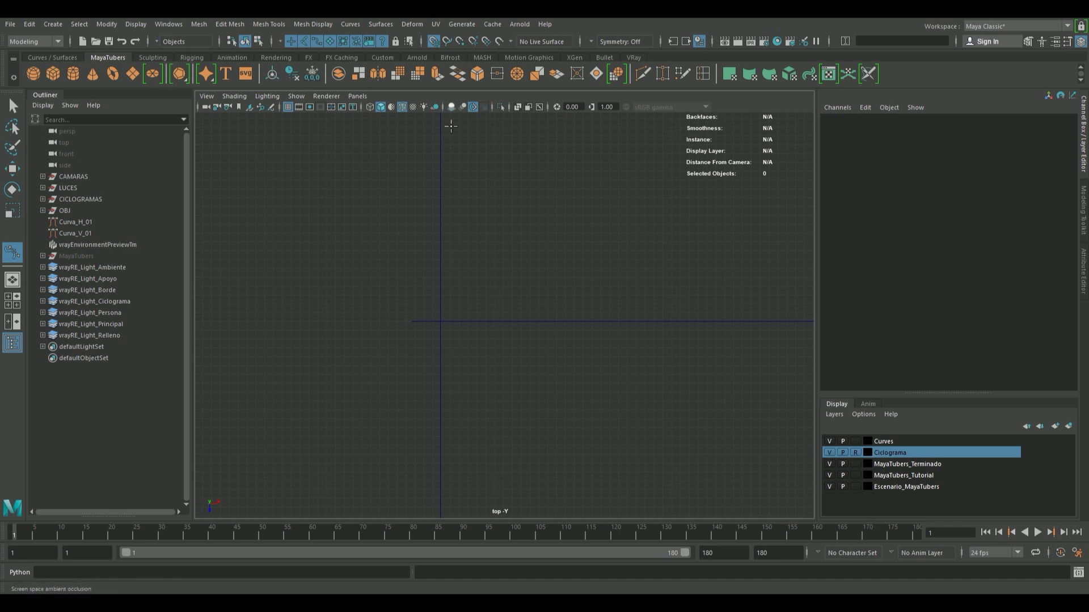
click(414, 340)
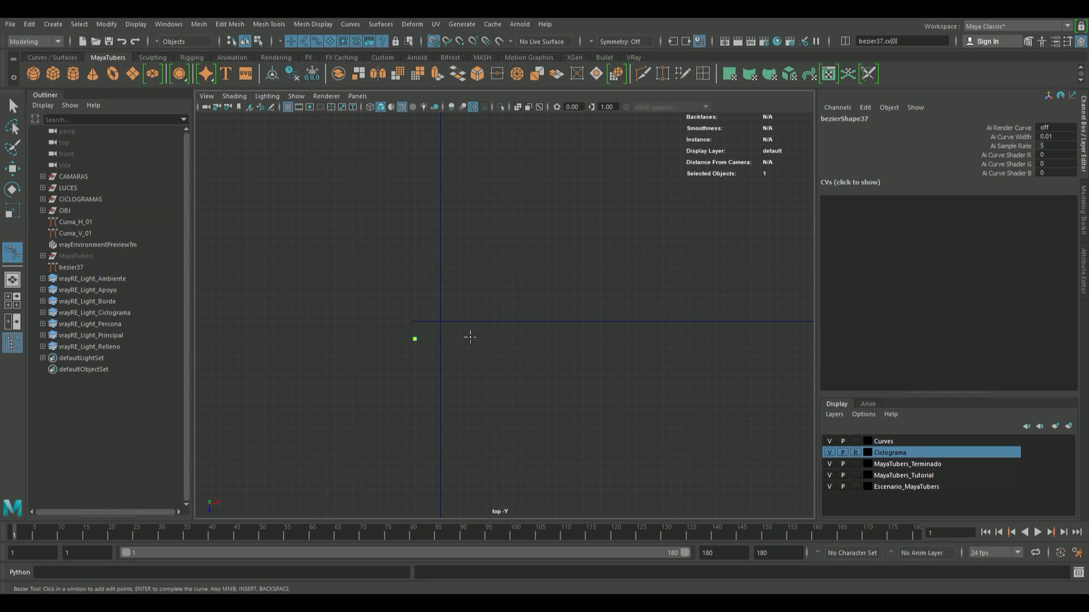
key(e)
scroll(472, 339, up, 1)
right_drag(450, 342, 413, 315)
drag(445, 334, 494, 377)
- Move the last control vertex to stretch bezier37 horizontally beneath the mushroom
scroll(425, 365, down, 3)
scroll(397, 364, down, 2)
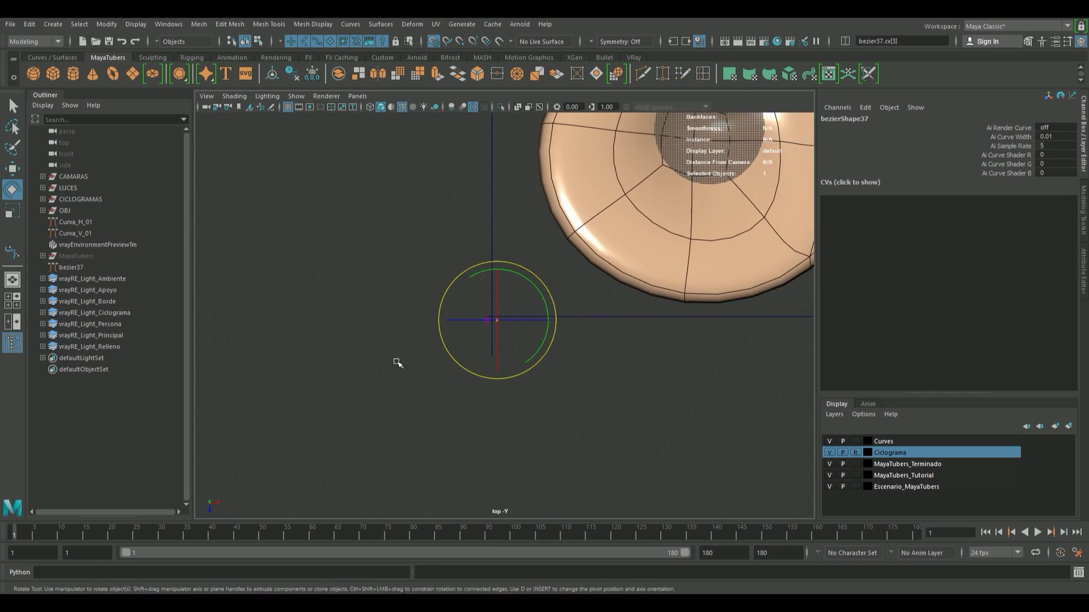
scroll(697, 323, down, 2)
scroll(663, 374, down, 1)
alt+middle_drag(664, 374, 627, 389)
key(w)
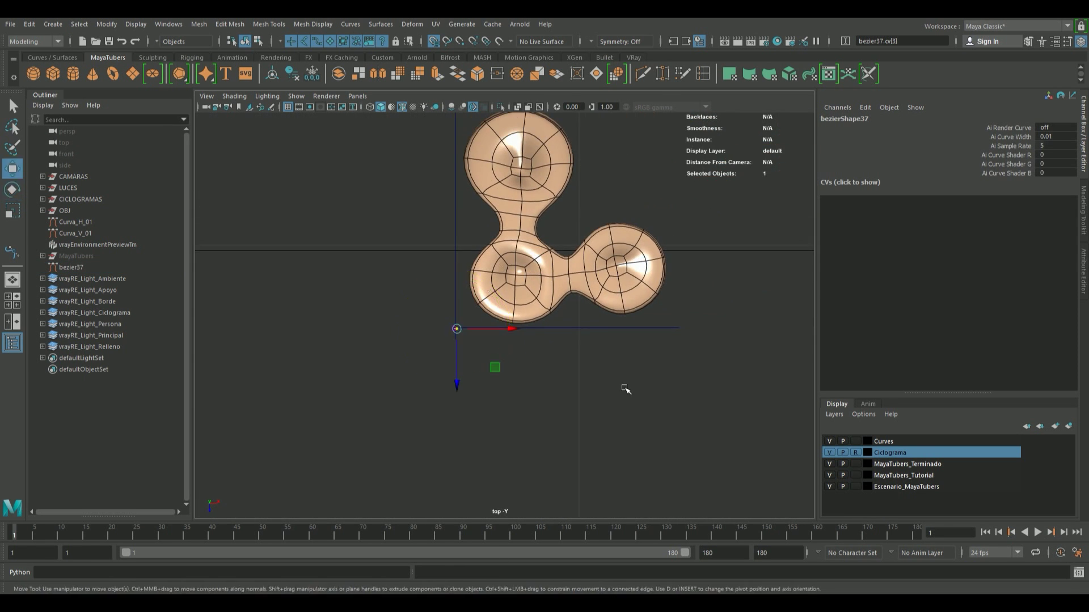
drag(507, 325, 695, 328)
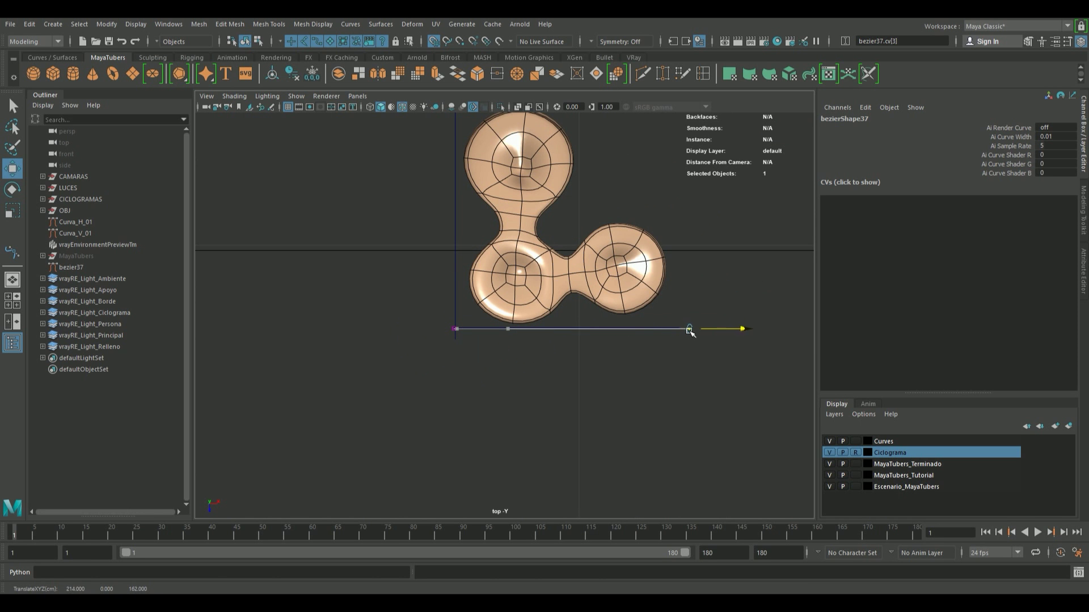
scroll(651, 389, up, 1)
scroll(681, 359, up, 2)
scroll(560, 372, up, 2)
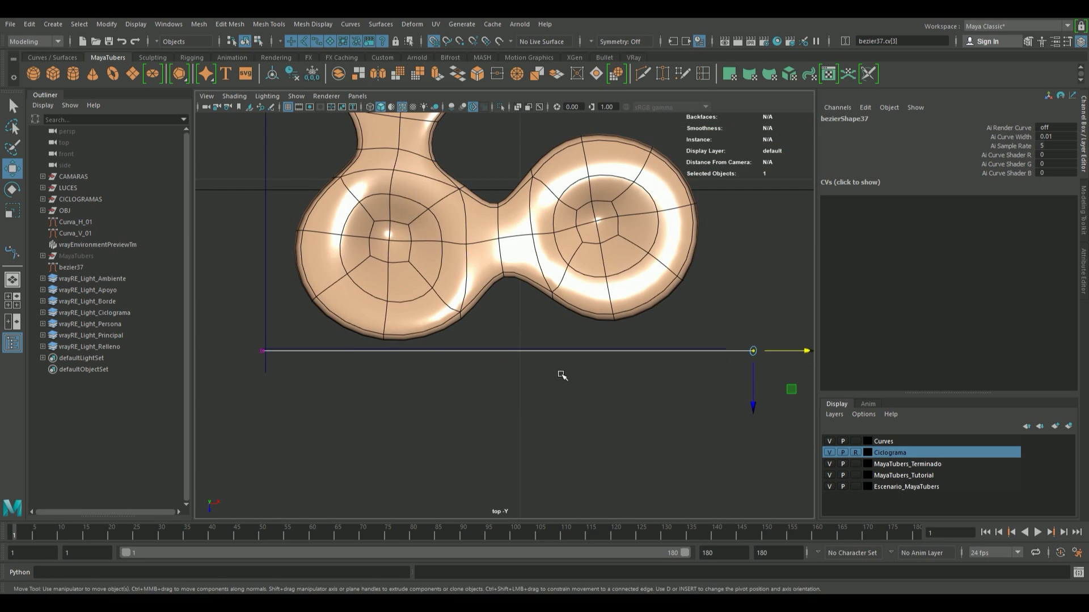
scroll(613, 353, down, 1)
scroll(427, 345, up, 1)
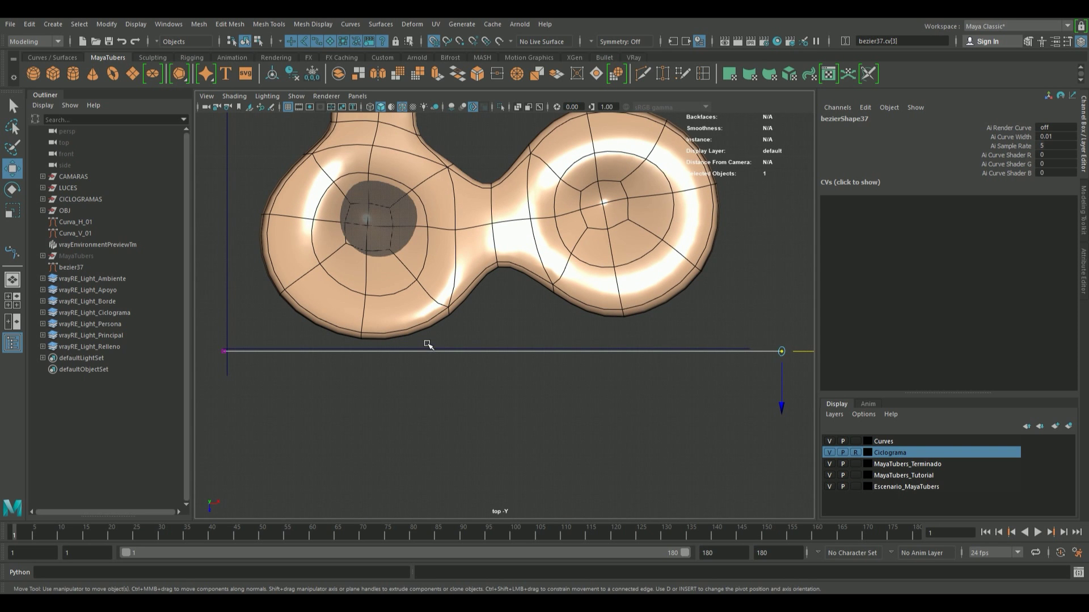
- Select the new curve, check its attributes, pick Curva_H_01, then clear the selection
key(F8)
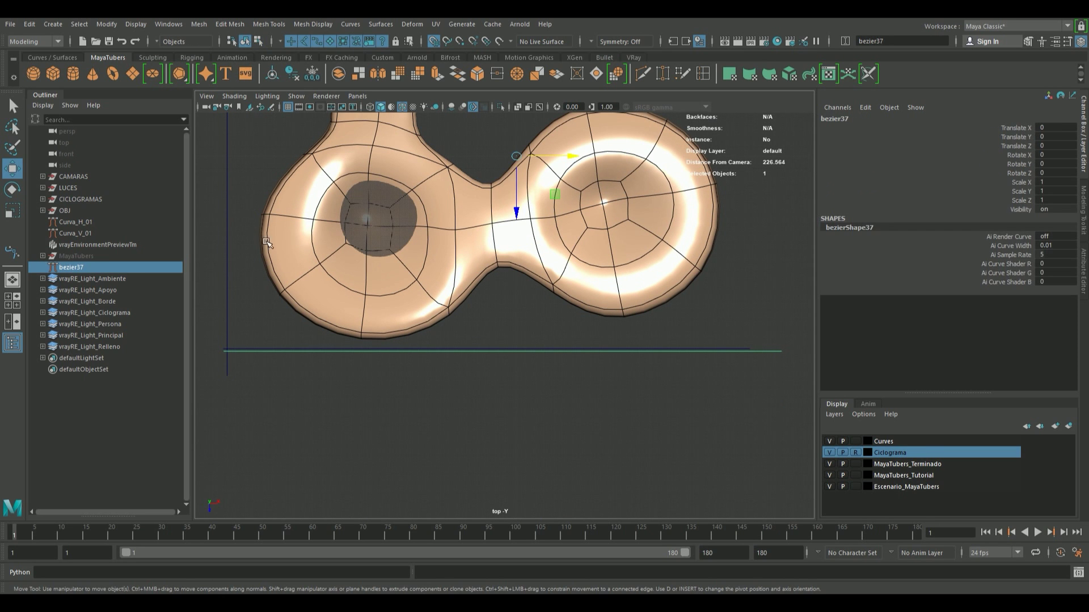
click(1085, 264)
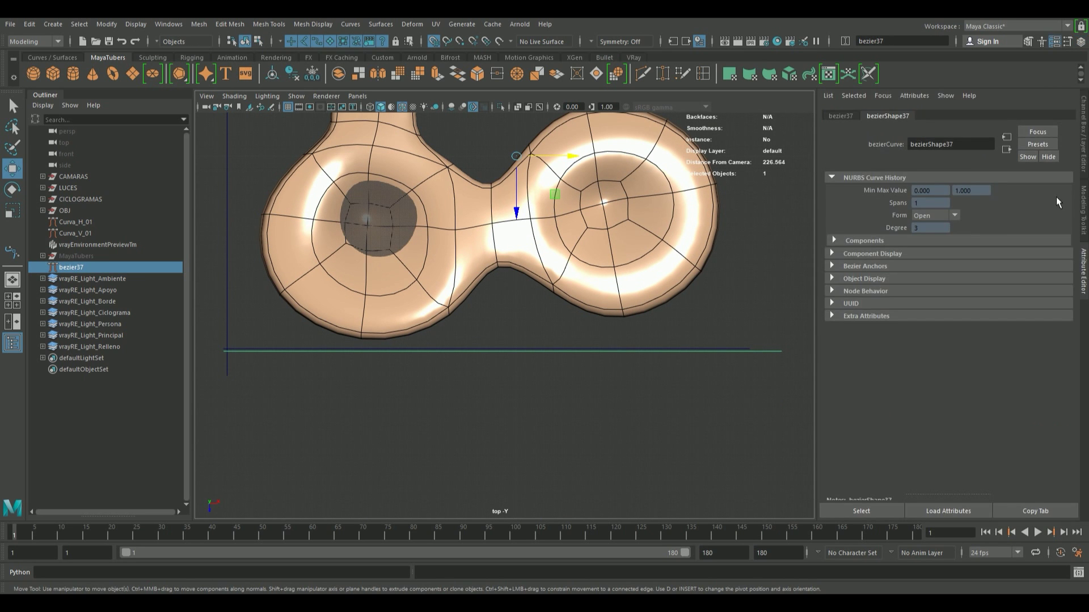
click(574, 348)
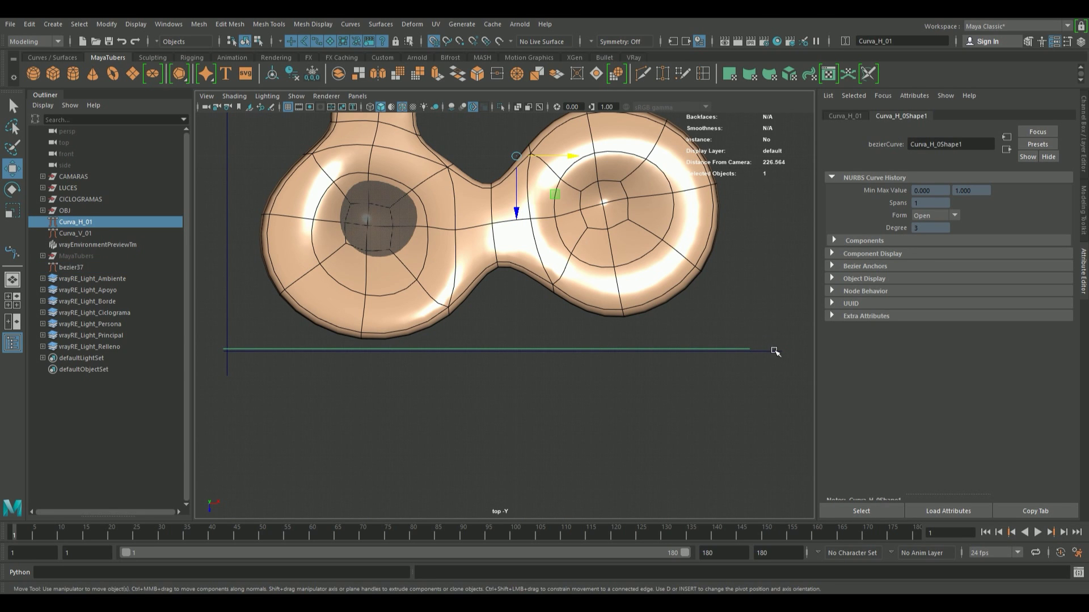
click(774, 352)
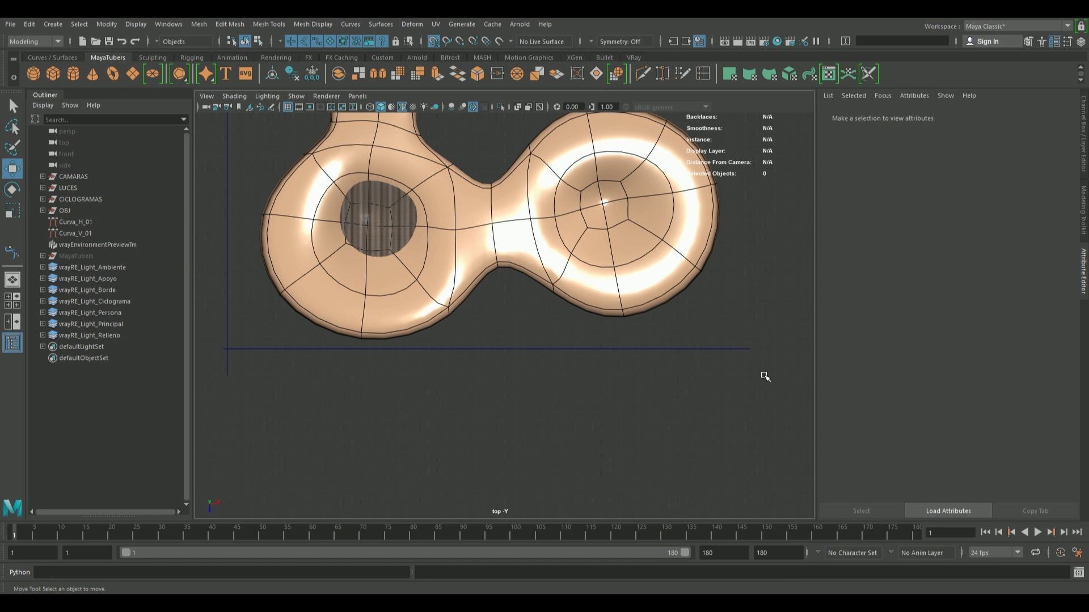
scroll(547, 316, up, 2)
scroll(613, 318, down, 2)
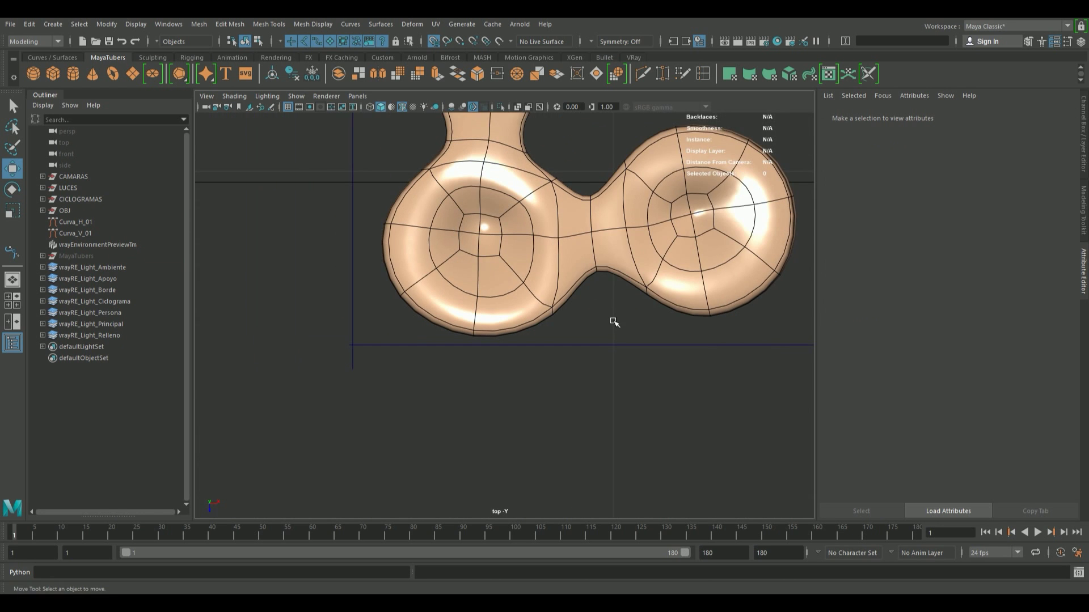
alt+middle_drag(608, 316, 504, 406)
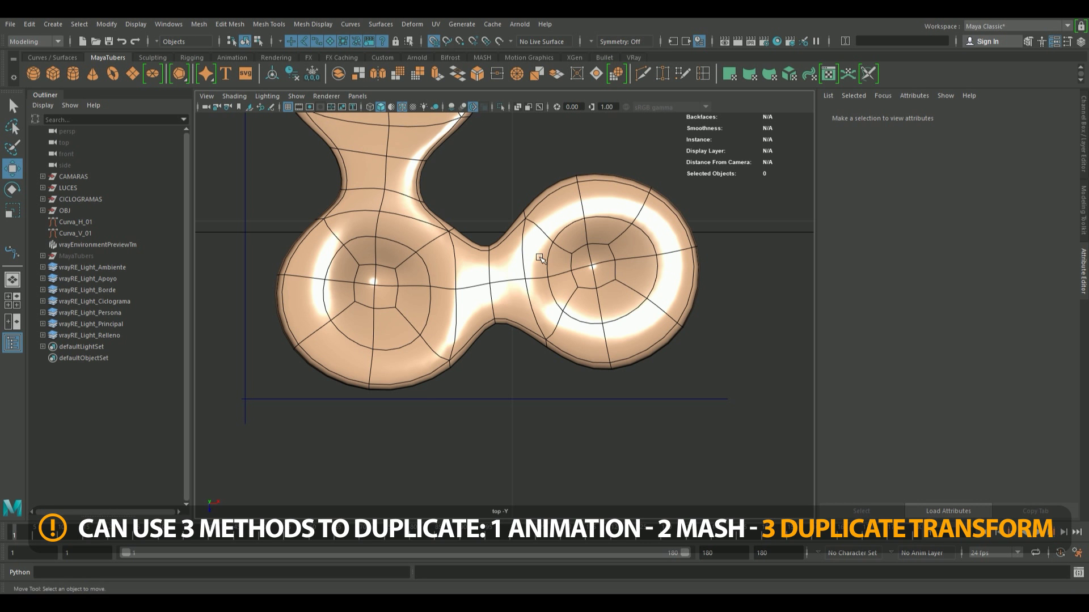
mouse_move(542, 260)
alt+middle_down()
mouse_move(448, 373)
mouse_move(536, 438)
alt+middle_up()
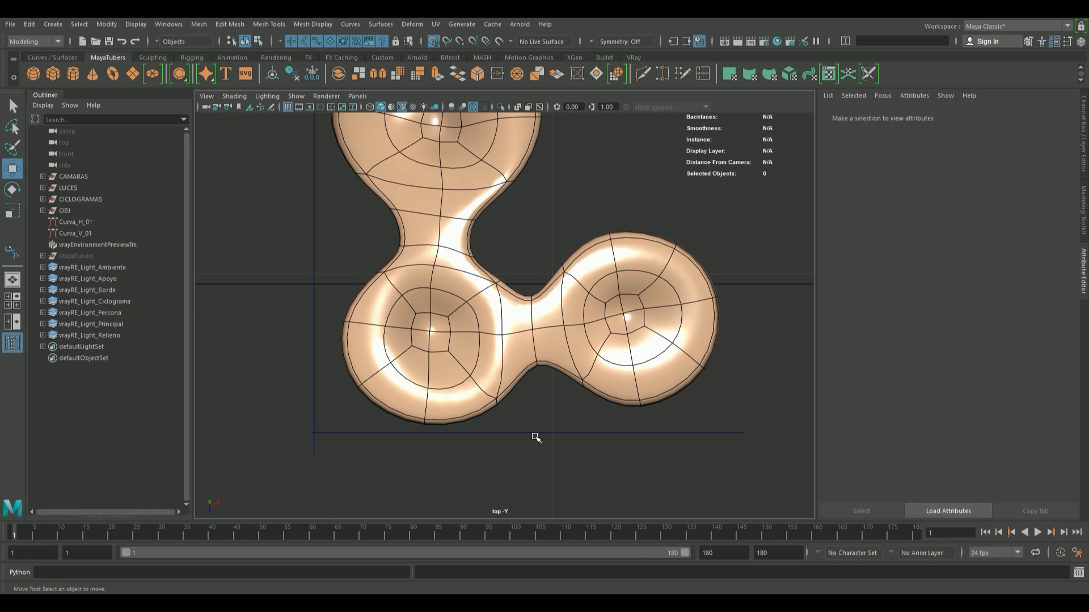
click(519, 422)
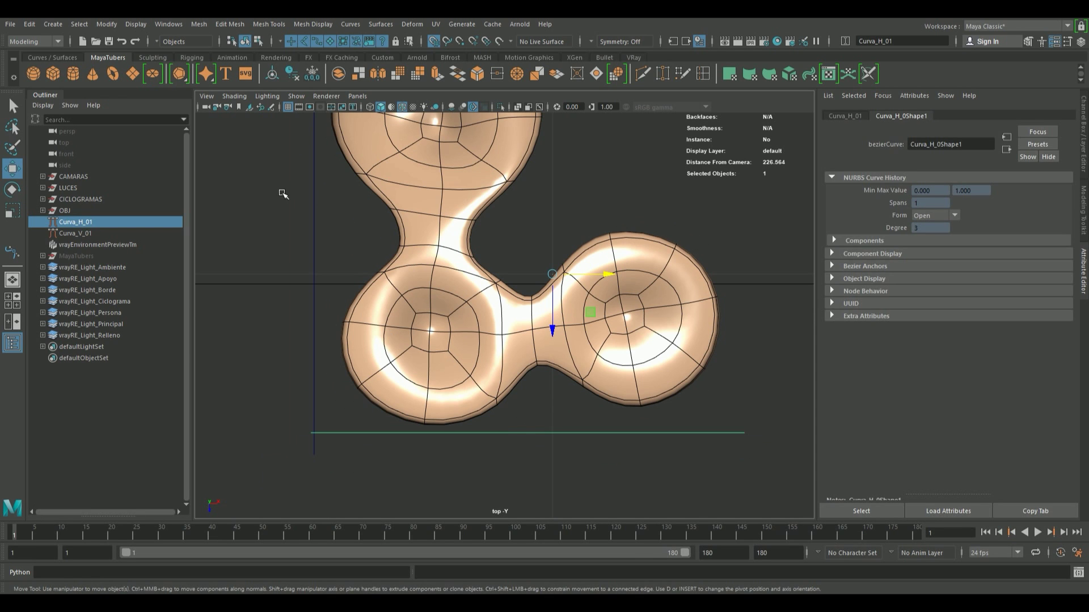
- Duplicate Curva_H_01 and set the copy's Translate Z to -12.5
click(29, 24)
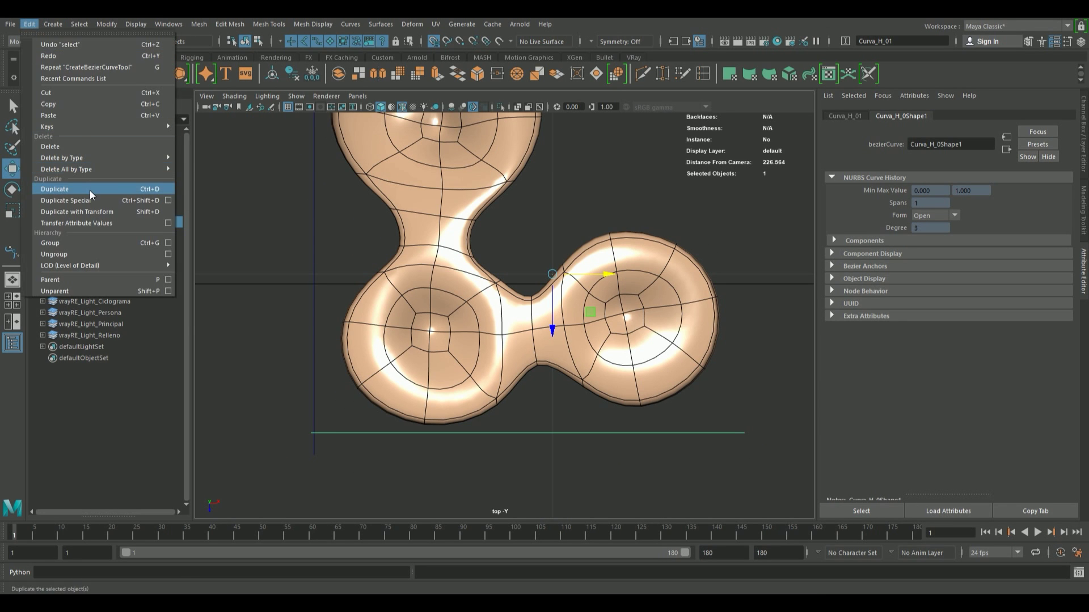
click(153, 190)
mouse_move(553, 275)
mouse_down()
mouse_move(553, 319)
mouse_move(553, 287)
mouse_up()
drag(553, 347, 549, 318)
click(1083, 103)
double_click(1066, 145)
text(-12.5)
key(Return)
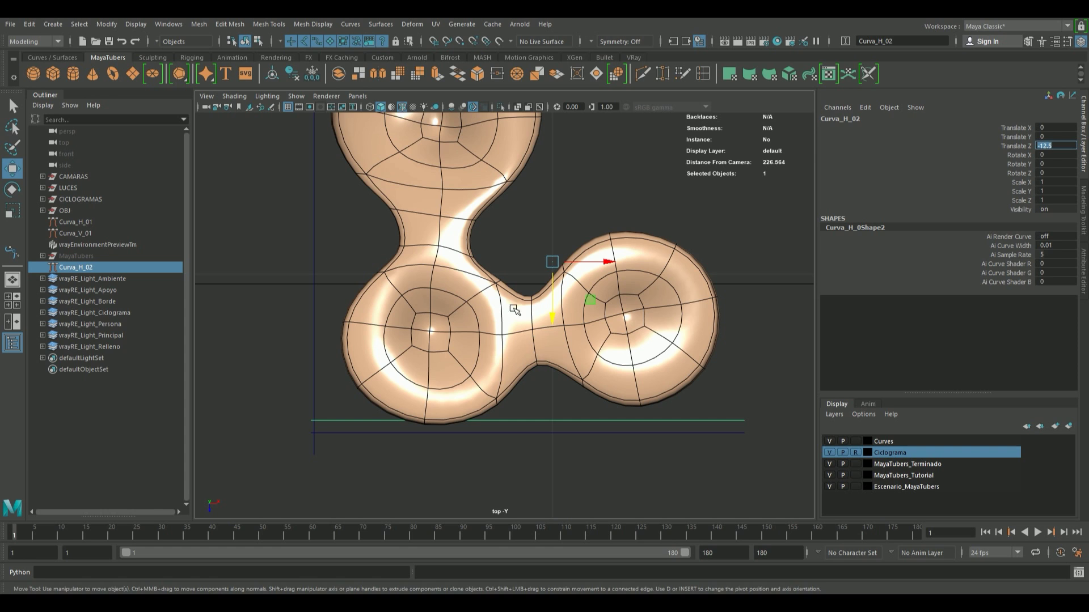
- Repeat Duplicate with Transform at 12.5-unit steps up to Curva_H_036
click(25, 27)
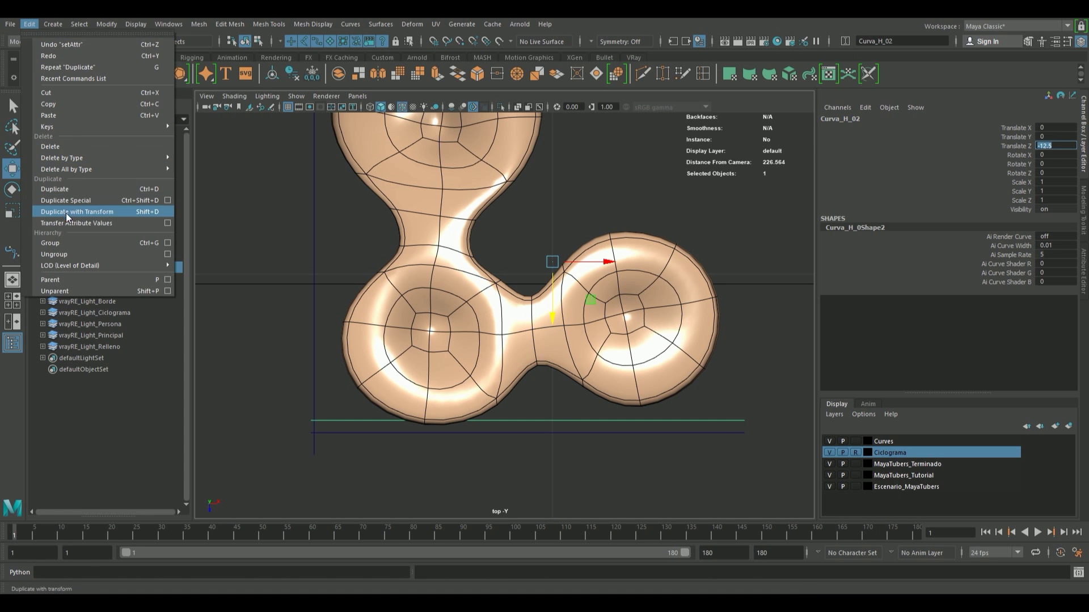
click(147, 213)
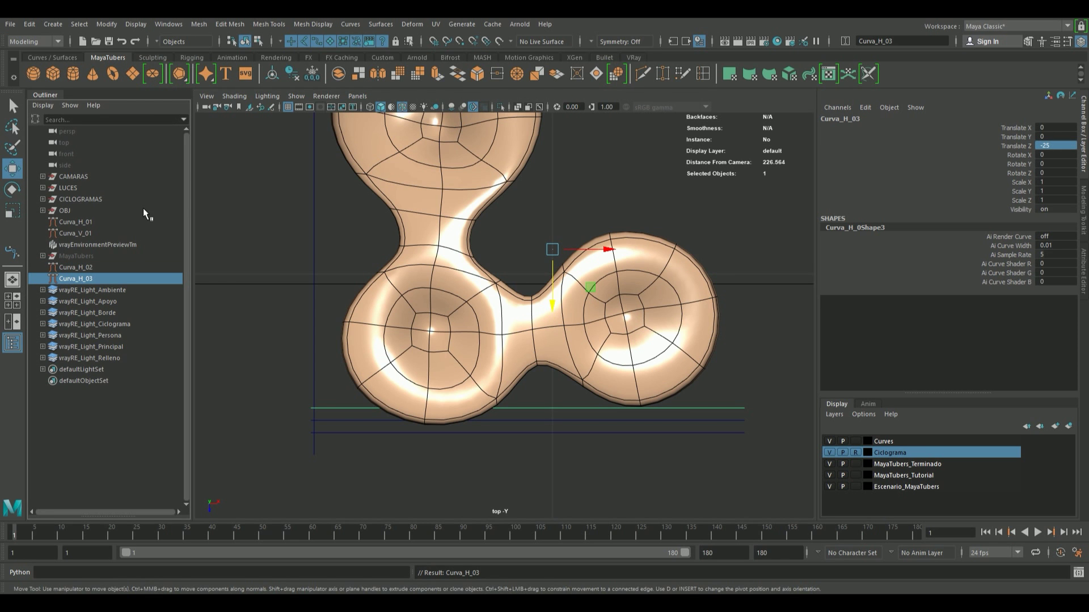
scroll(546, 347, down, 2)
scroll(473, 390, down, 2)
alt+middle_drag(473, 390, 472, 391)
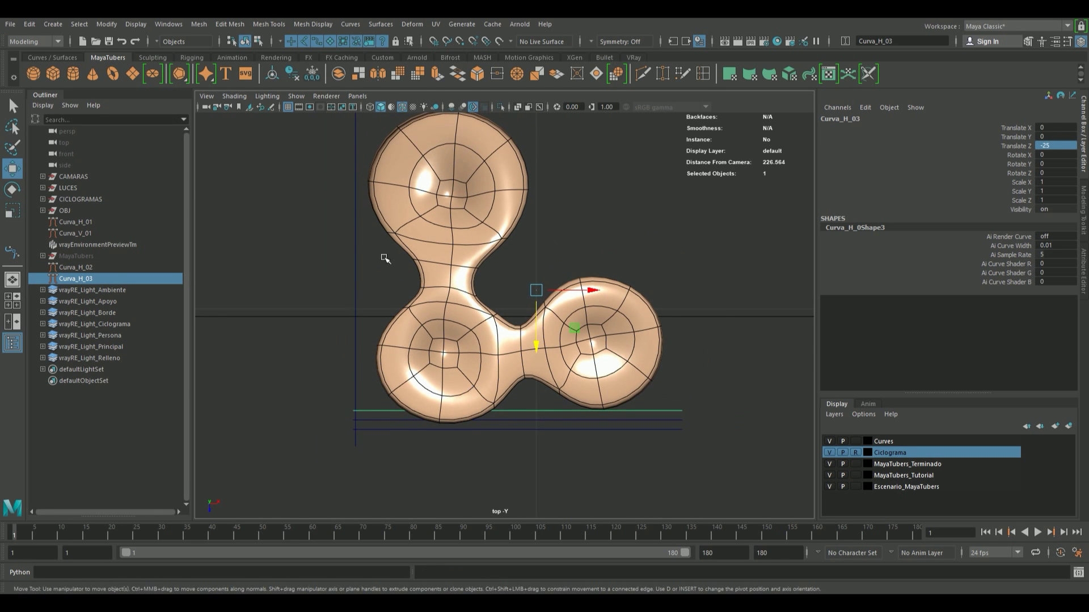
key(shift+d)
key(shift+d)
key(shift+d)
key(shift+d)
key(shift+d)
key(shift+d)
key(shift+d)
key(shift+d)
key(shift+d)
key(shift+d)
key(shift+d)
key(shift+d)
key(shift+d)
key(shift+d)
key(shift+d)
key(shift+d)
key(shift+d)
key(shift+d)
key(shift+d)
key(shift+d)
key(shift+d)
key(shift+d)
key(shift+d)
key(shift+d)
key(shift+d)
key(shift+d)
key(shift+d)
key(shift+d)
key(shift+d)
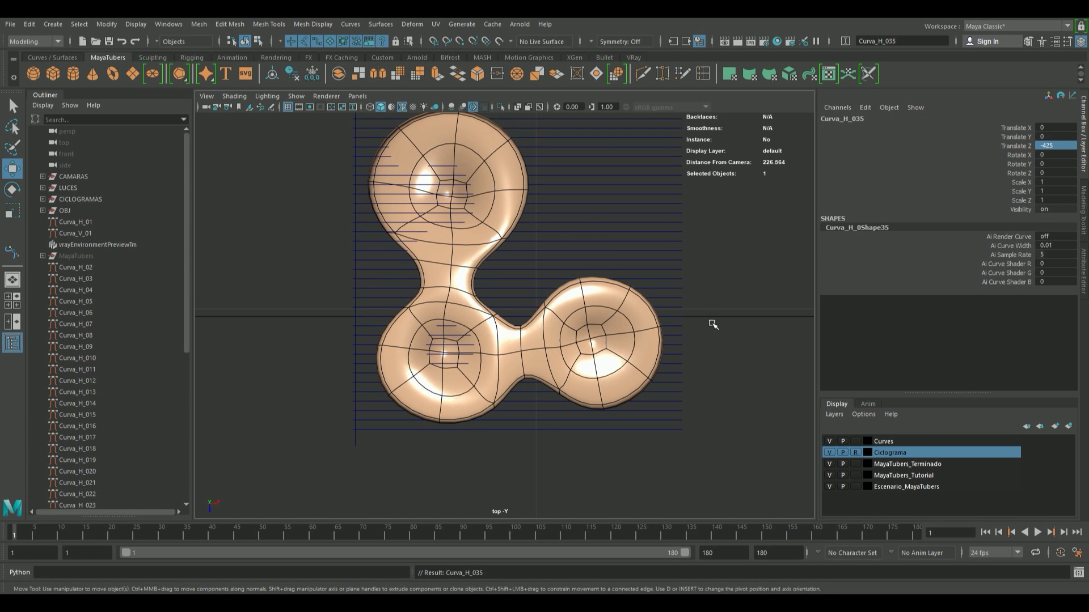
alt+middle_drag(587, 227, 627, 323)
drag(446, 185, 370, 158)
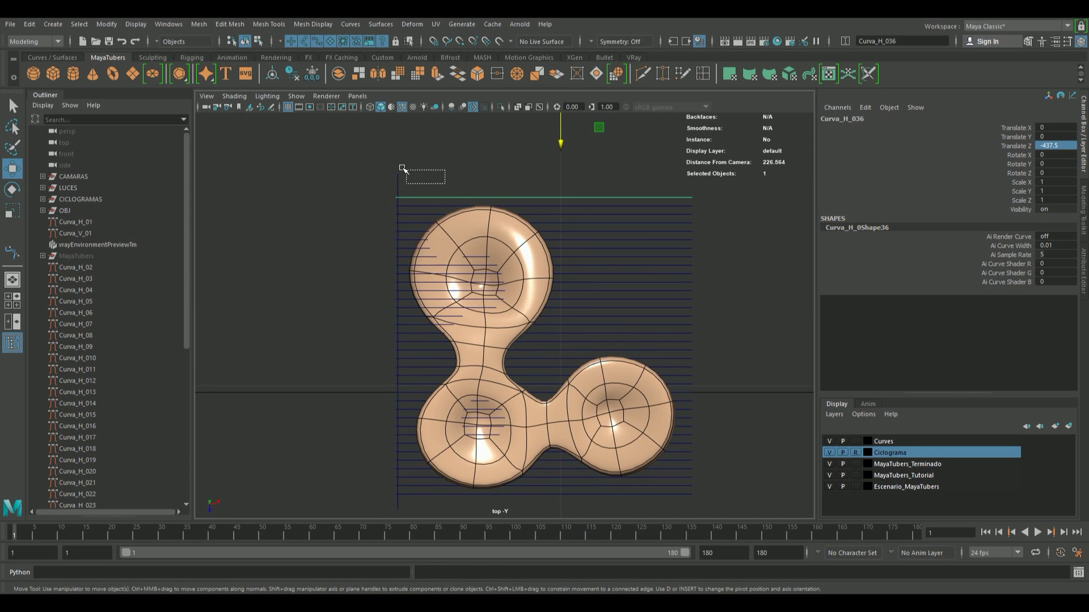
- Copy Curva_V_01 at 12.5-unit X steps up to Curva_V_035 and group all 35 into group1
key(ctrl+d)
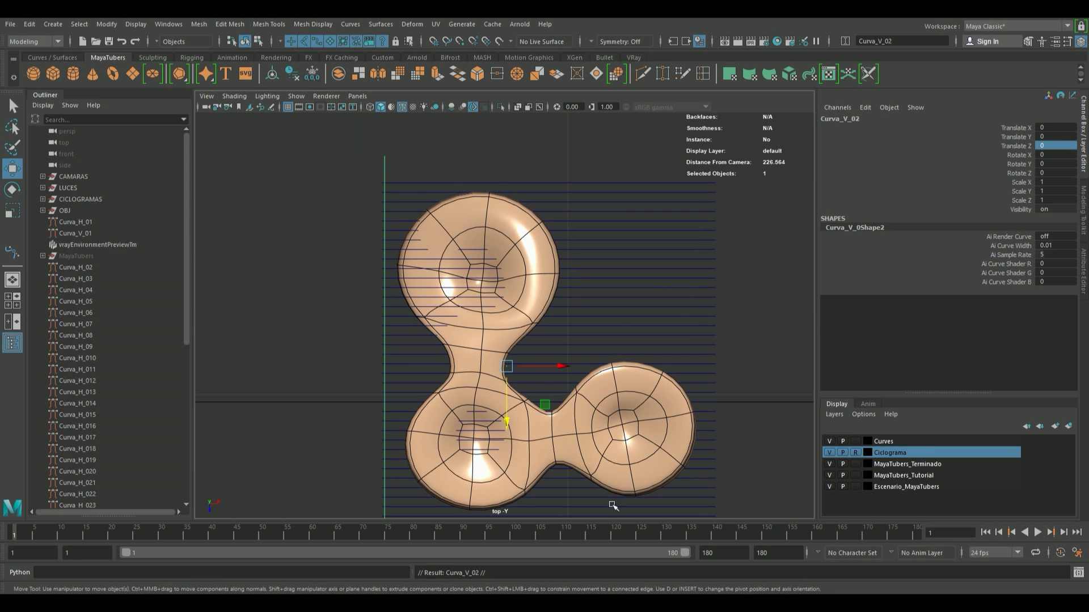
drag(562, 366, 574, 366)
double_click(1049, 128)
text(.5)
key(Return)
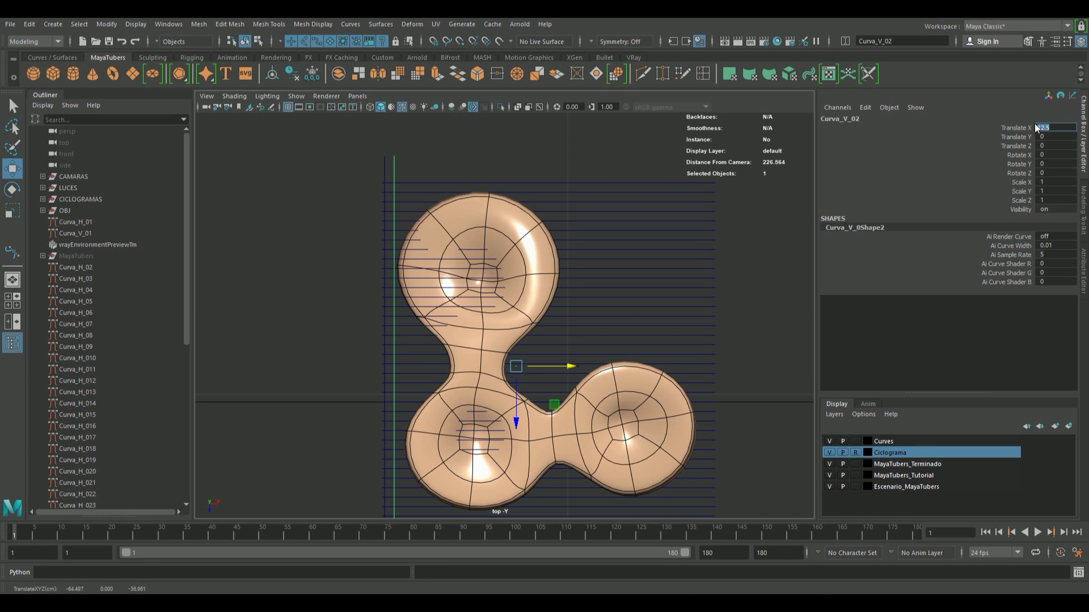
key(shift+d)
key(shift+d)
key(shift+d)
key(shift+d)
key(shift+d)
key(shift+d)
key(shift+d)
key(shift+d)
key(shift+d)
key(shift+d)
key(shift+d)
key(shift+d)
key(shift+d)
key(shift+d)
key(shift+d)
key(shift+d)
key(shift+d)
key(shift+d)
key(shift+d)
key(shift+d)
key(shift+d)
key(shift+d)
key(shift+d)
key(shift+d)
key(shift+d)
key(shift+d)
key(shift+d)
key(shift+d)
key(shift+d)
key(shift+d)
key(shift+d)
key(shift+d)
key(shift+d)
mouse_move(578, 258)
alt+middle_down()
mouse_move(554, 190)
mouse_move(588, 284)
mouse_move(478, 299)
alt+middle_up()
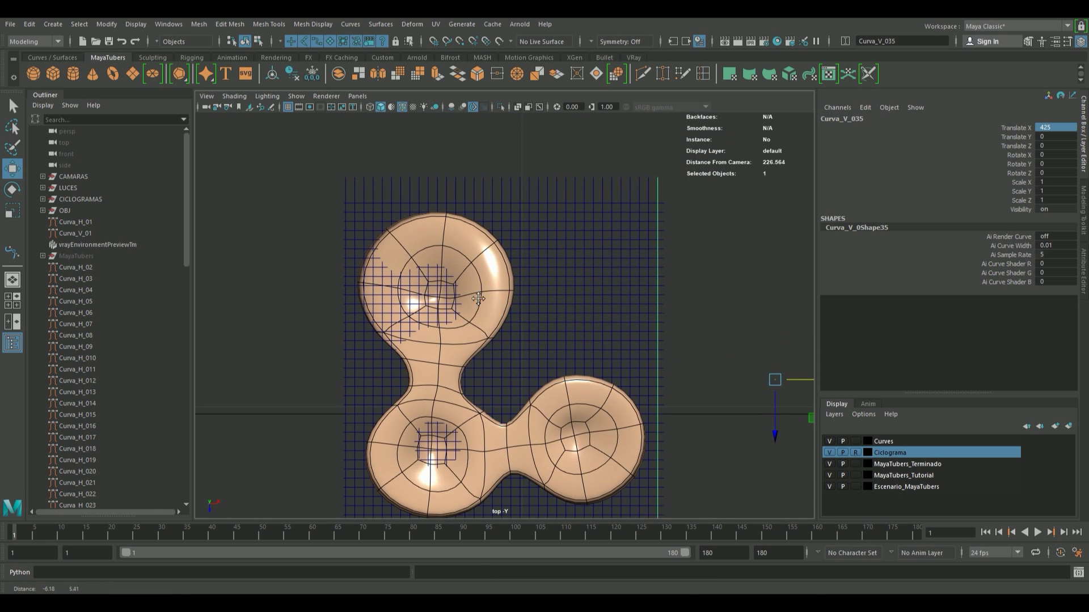
drag(680, 195, 305, 151)
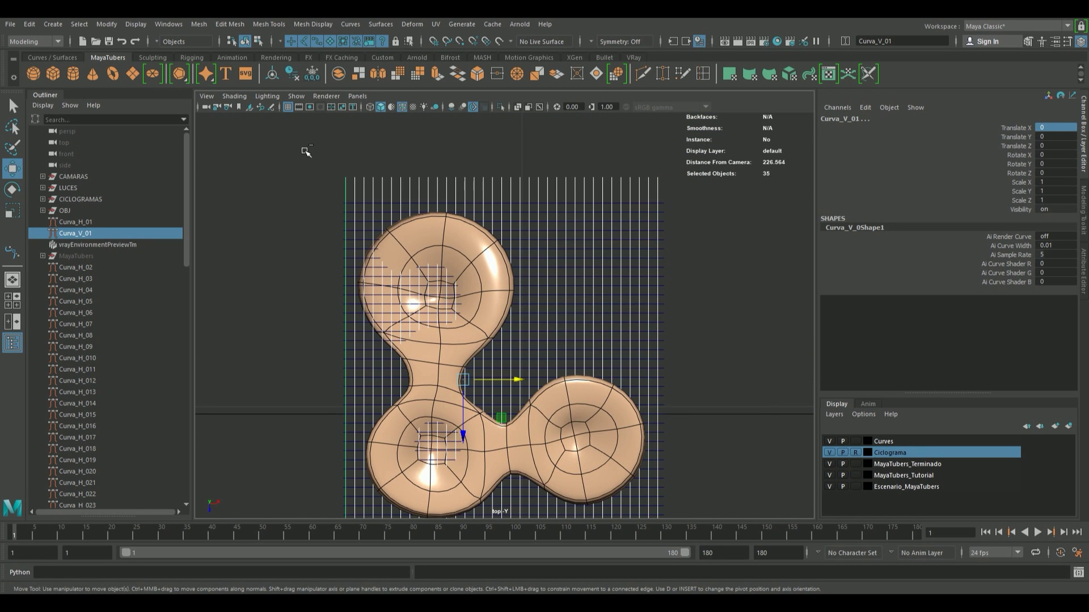
key(ctrl+g)
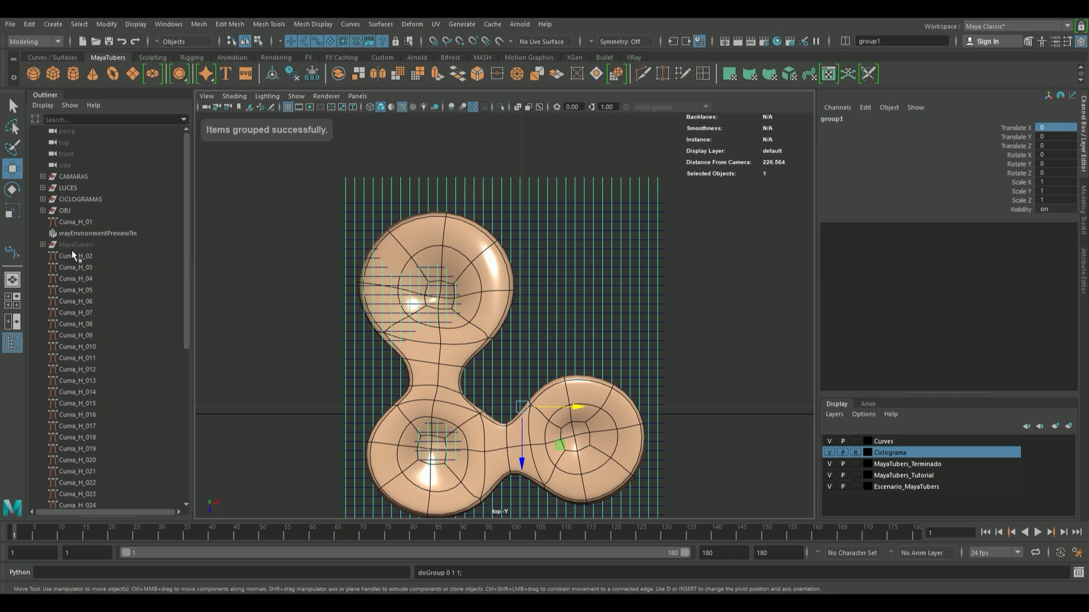
- Group the 36 horizontal curves into group2
click(675, 206)
alt+middle_drag(697, 302, 651, 140)
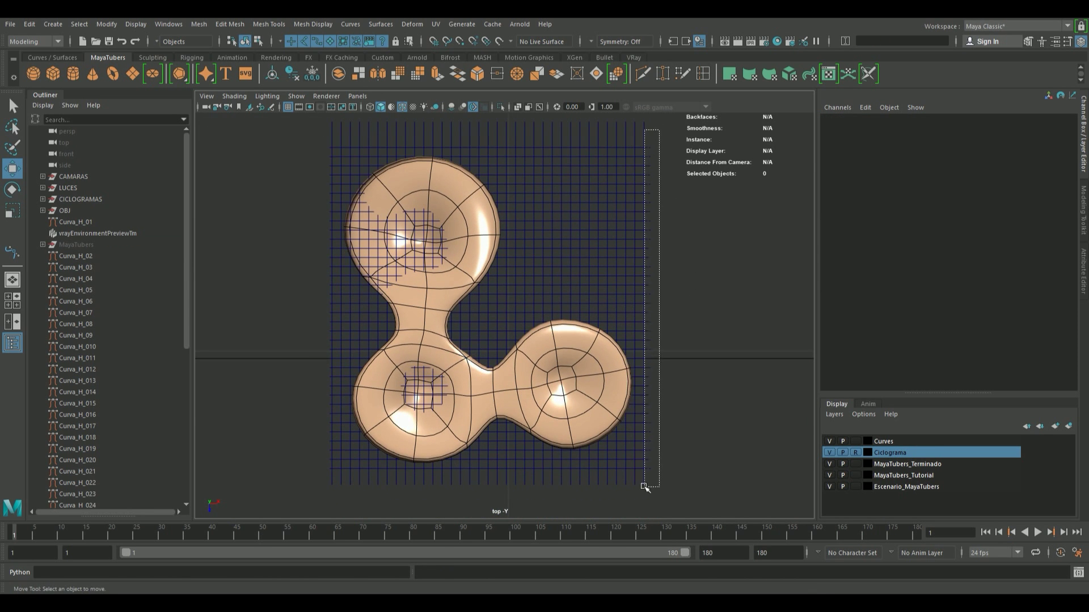
drag(659, 128, 640, 494)
key(ctrl+g)
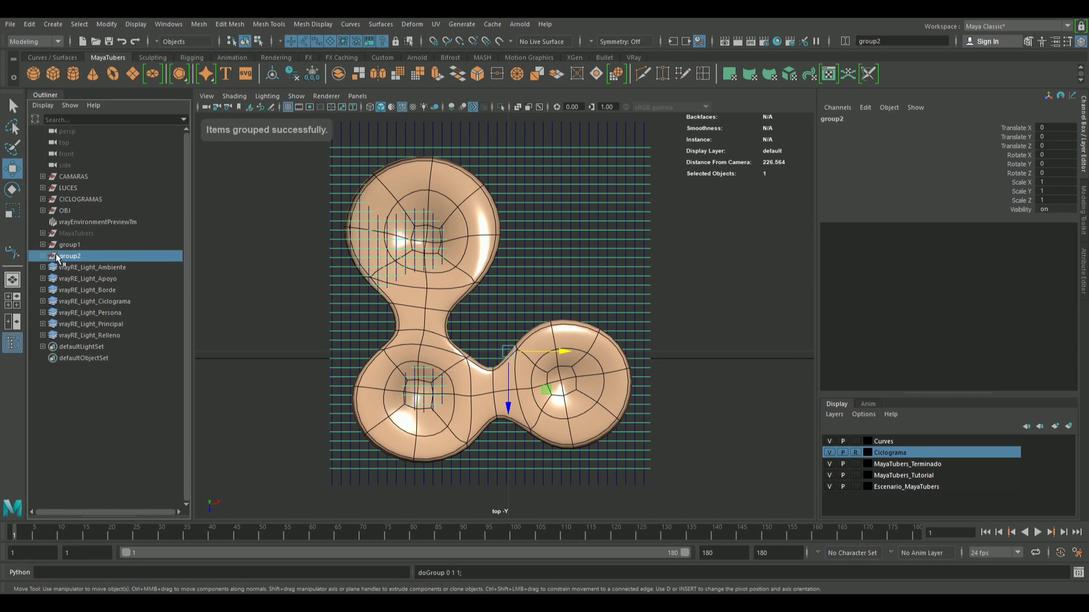
- Rename group1 to Curves_V and group2 to Curves_U, then select both groups
double_click(71, 244)
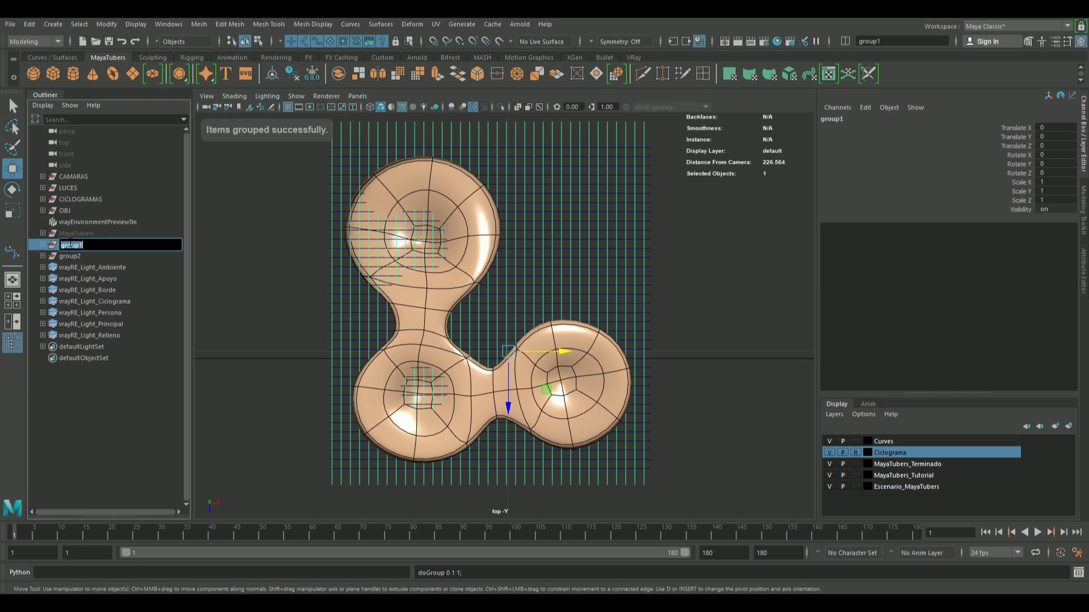
text(Curves_V)
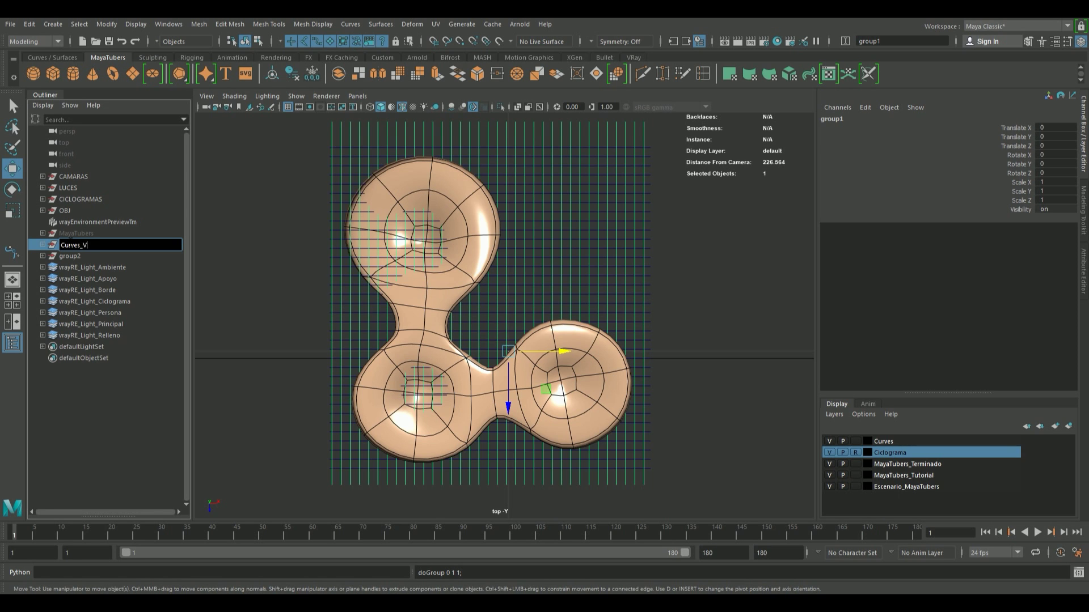
key(Return)
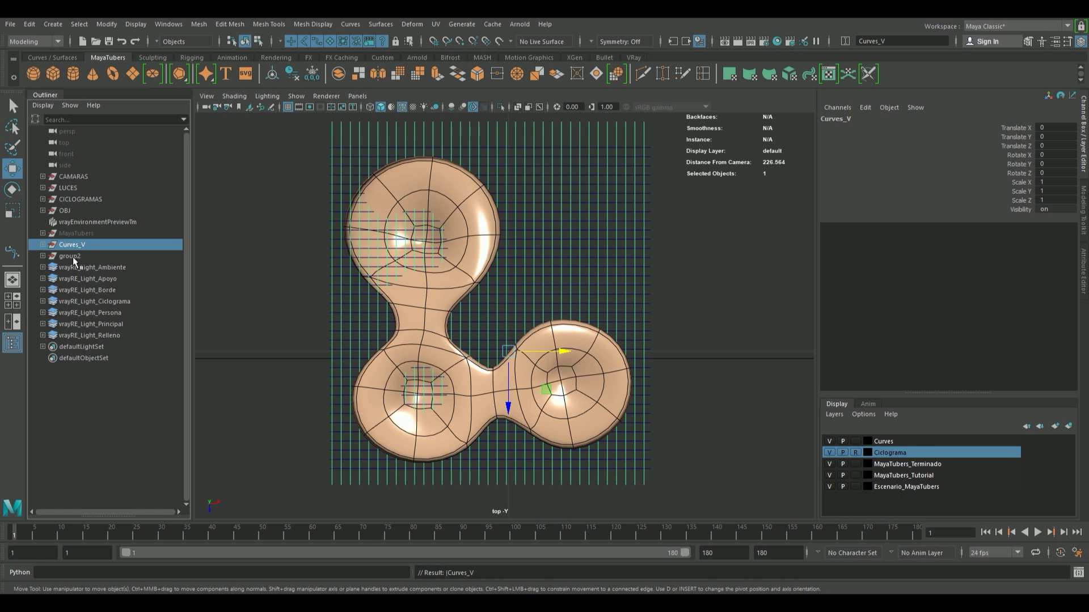
double_click(70, 257)
text(Curves H)
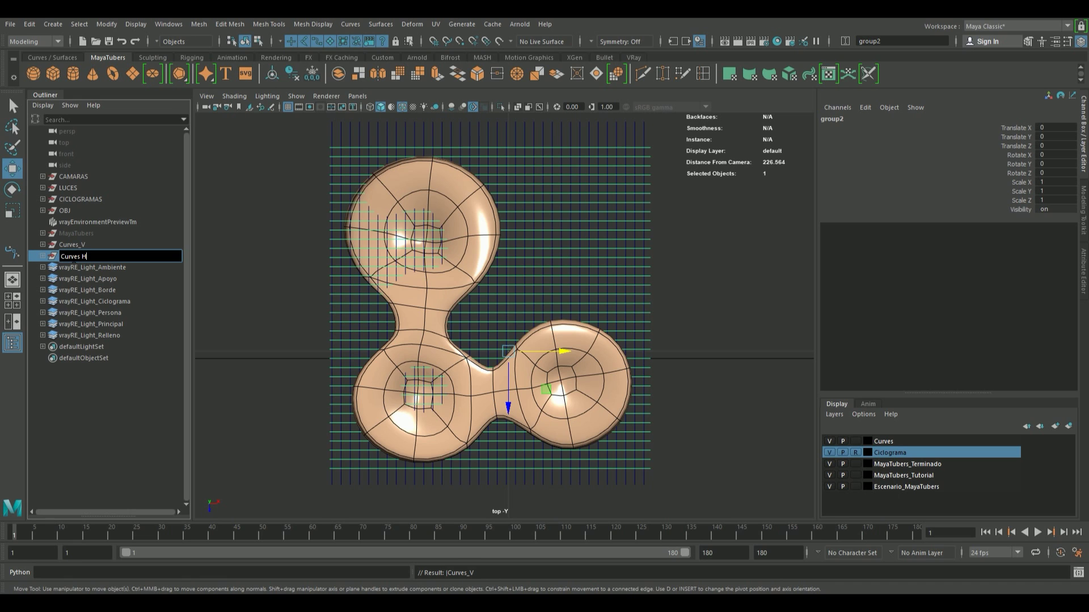
text(_U)
key(Return)
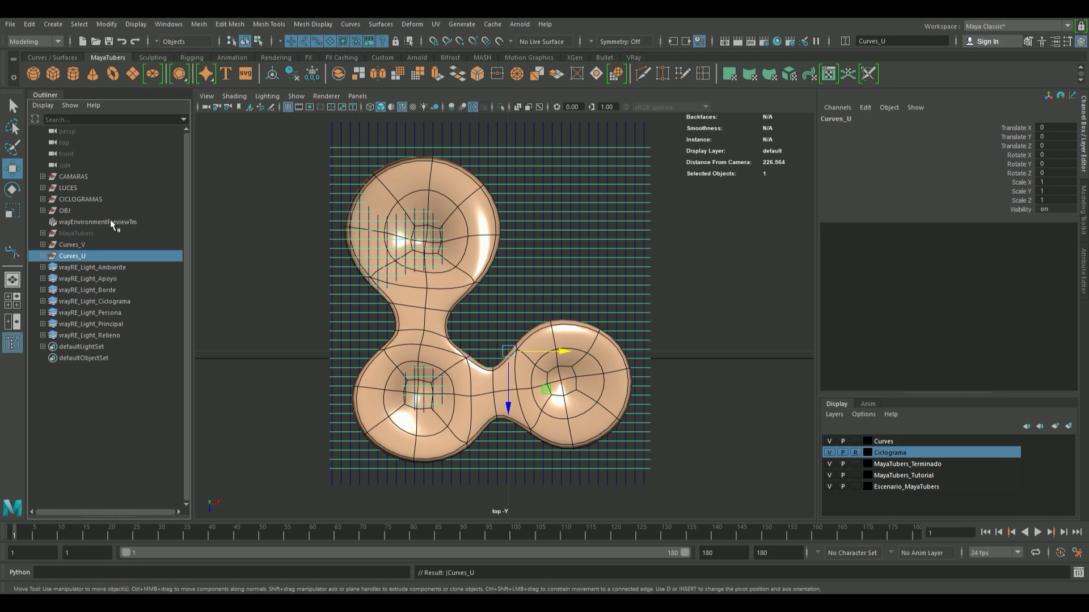
ctrl+click(105, 242)
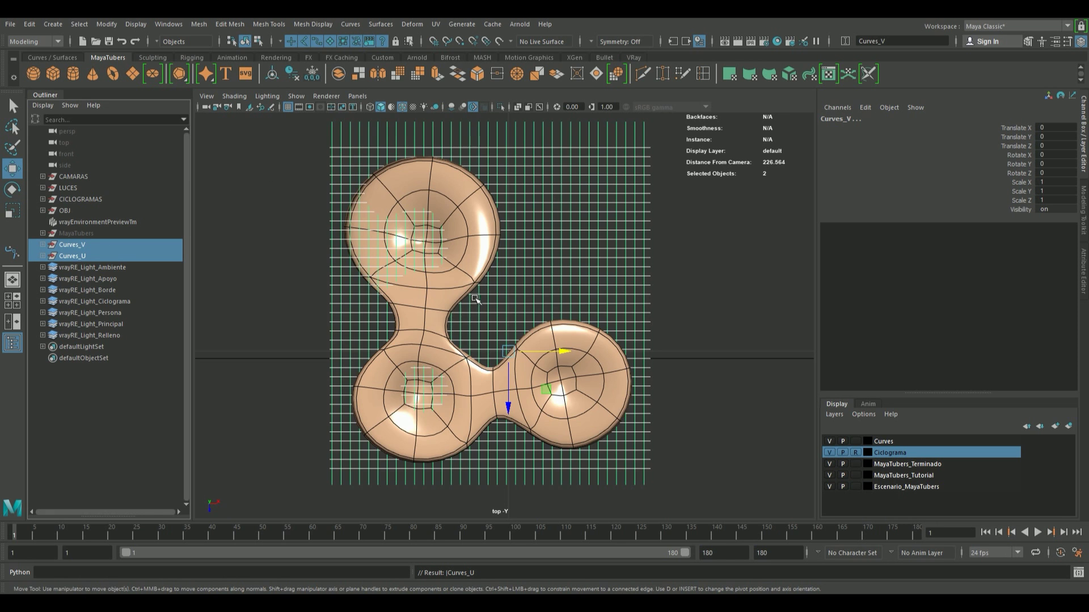
key(space)
key(space)
- Raise both curve grids to Translate Y 61.687, then reframe the top view with Curves_V selected
mouse_move(596, 252)
alt+mouse_down()
mouse_move(552, 203)
mouse_move(553, 154)
alt+mouse_up()
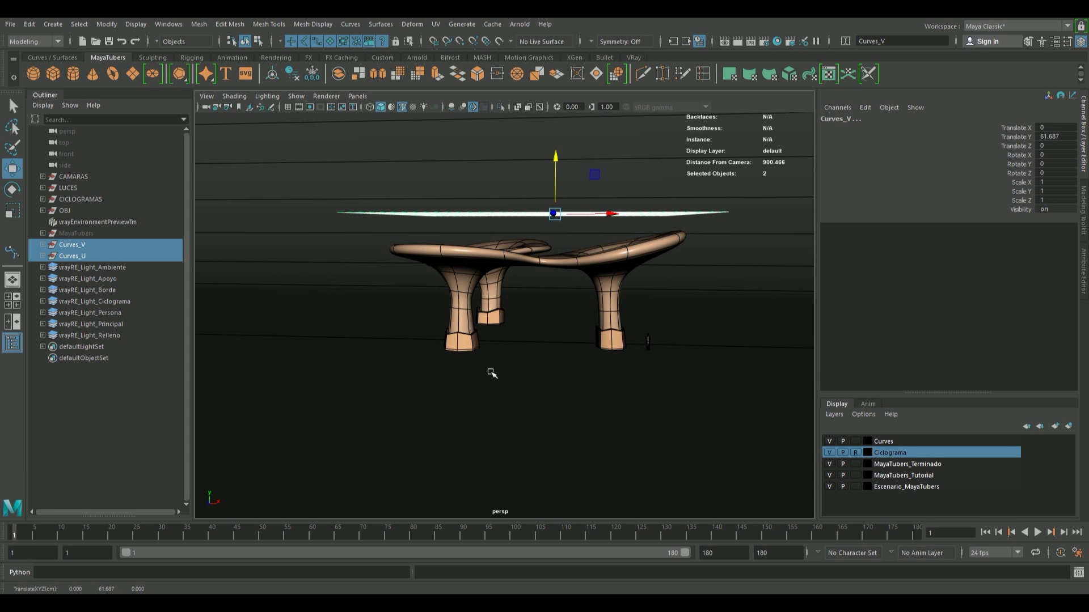
alt+drag(501, 380, 469, 394)
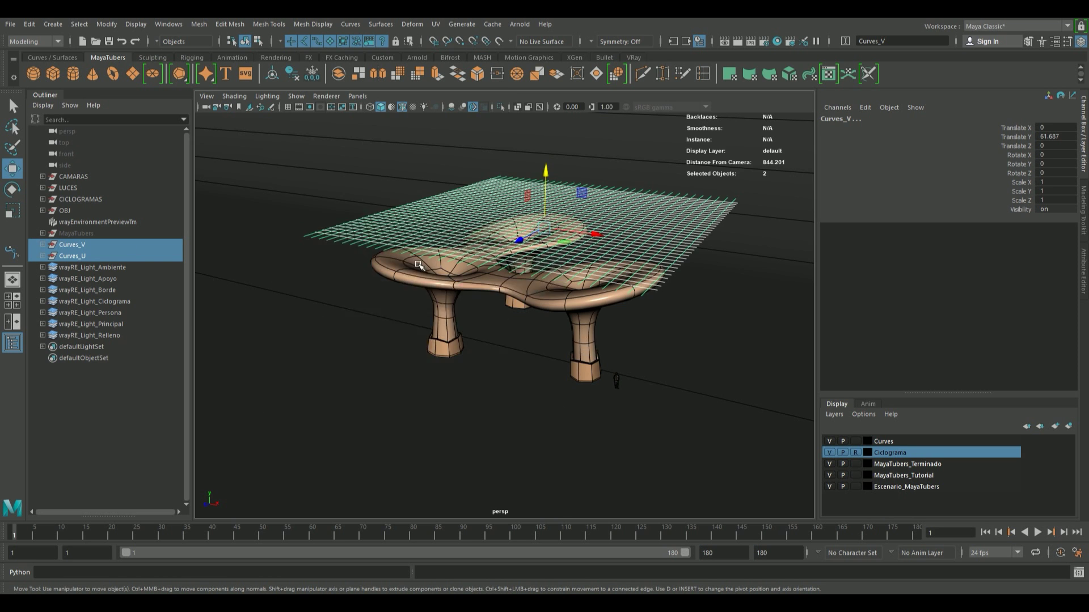
key(space)
key(space)
scroll(538, 238, up, 2)
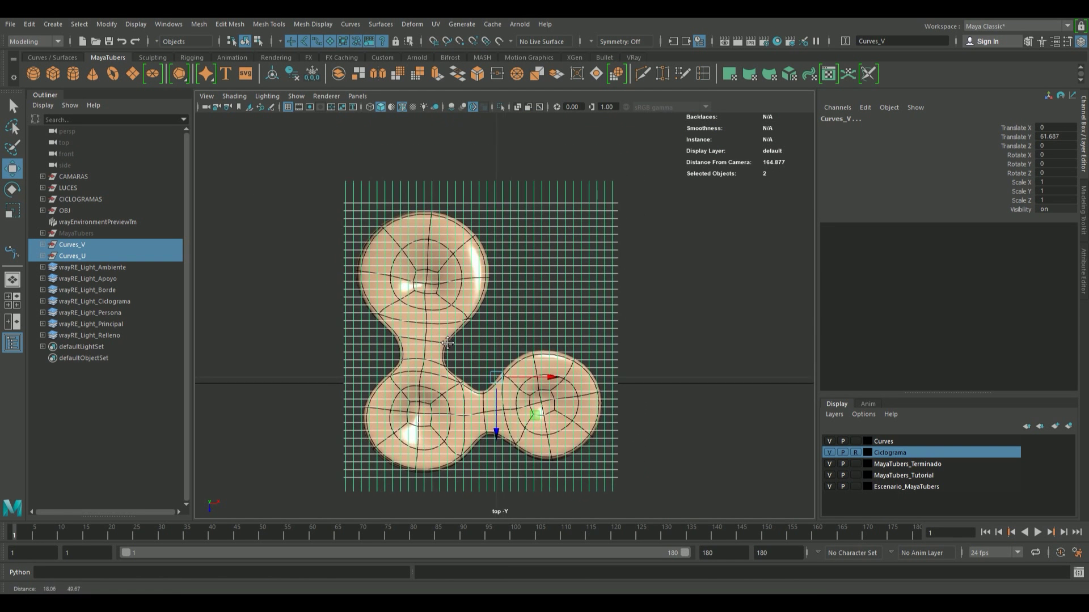
scroll(539, 238, up, 2)
alt+middle_drag(391, 511, 423, 315)
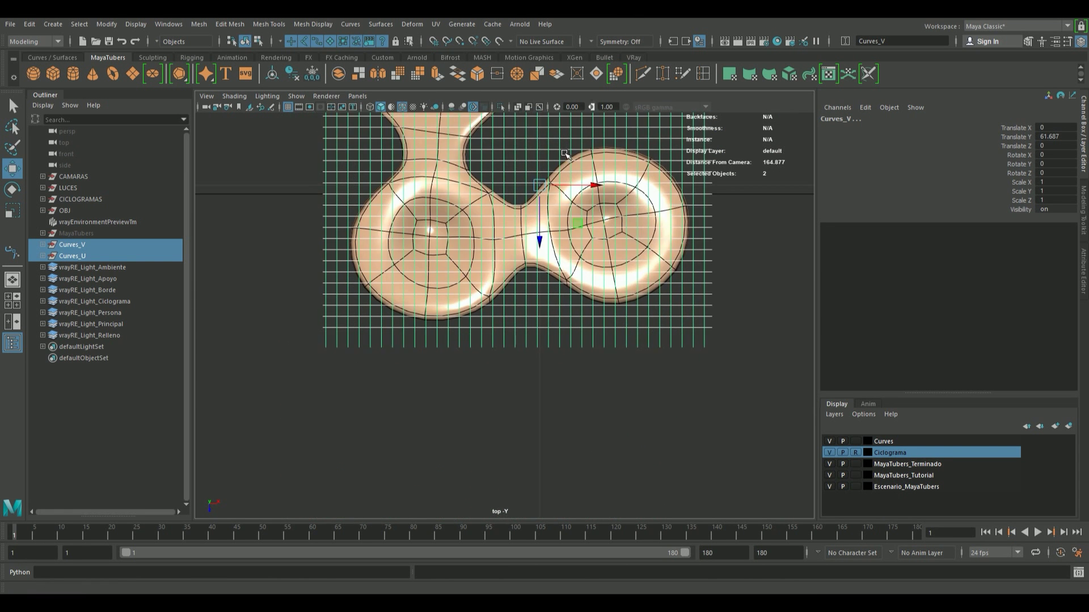
key(f)
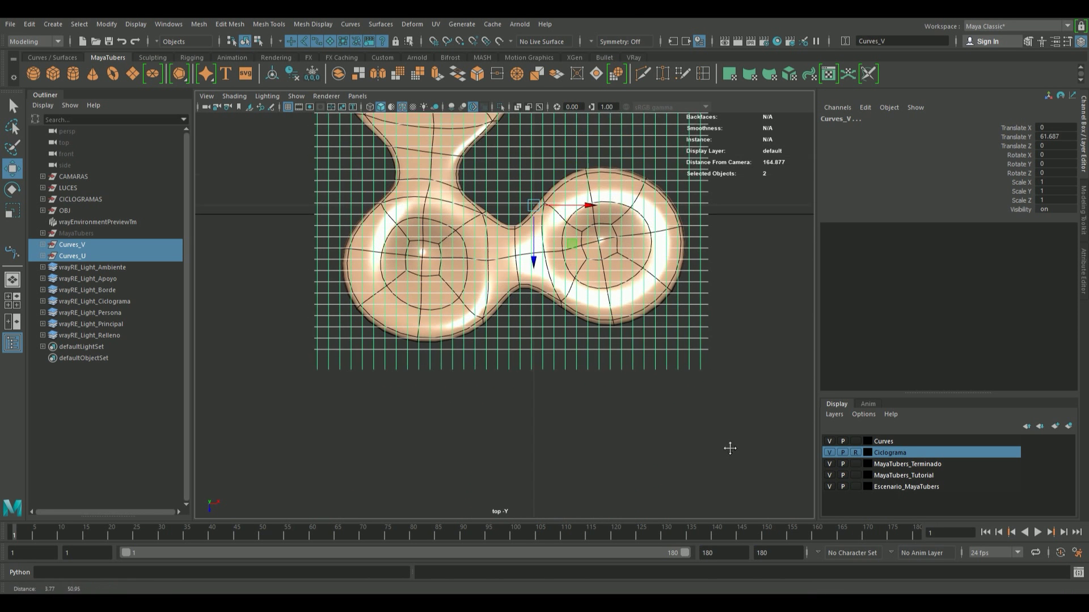
click(401, 378)
scroll(486, 384, up, 1)
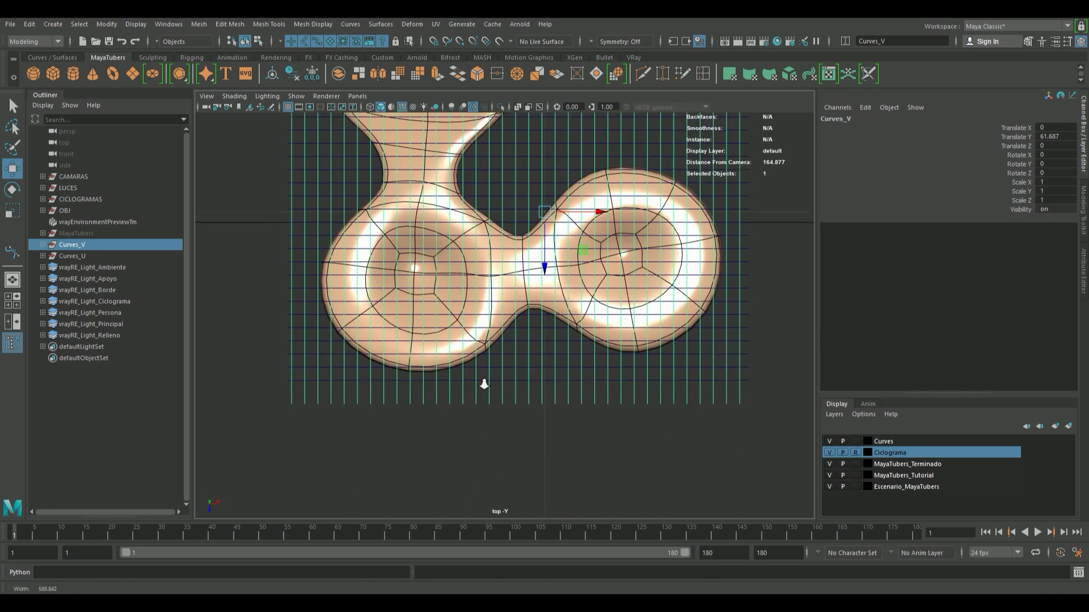
scroll(494, 320, up, 1)
- Project Curves_V onto SETAS_Base with Project Curve on Mesh, creating polyProjectionCurve145 onward
shift+click(496, 322)
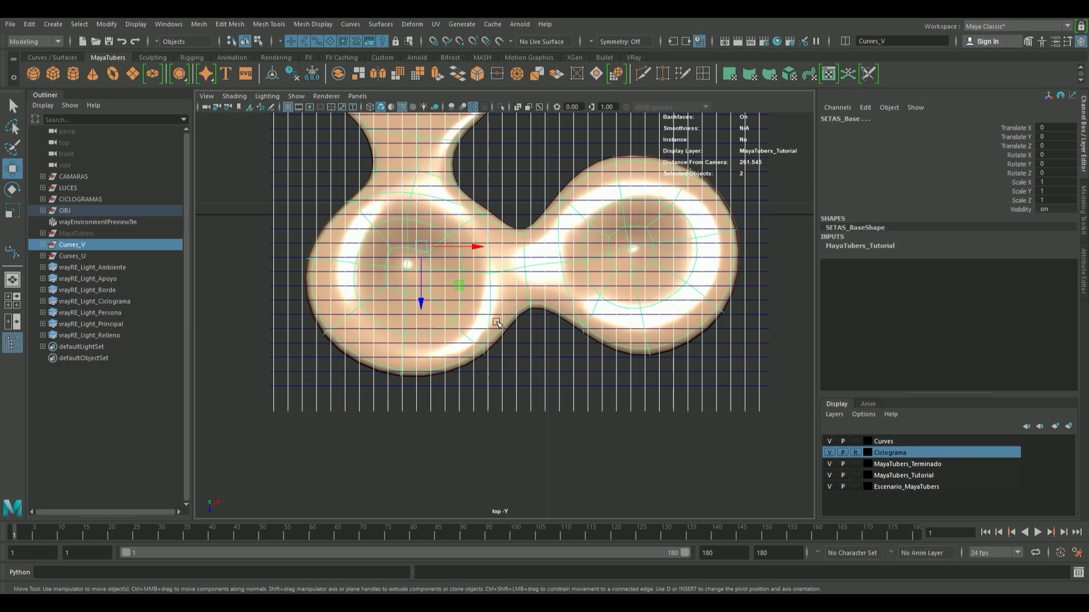
click(231, 24)
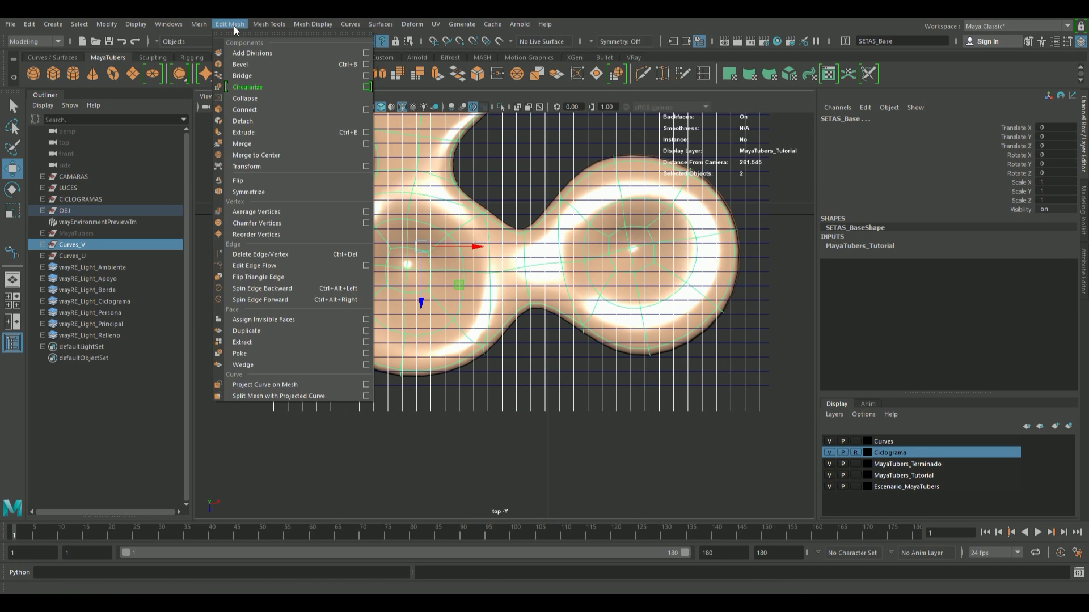
click(365, 385)
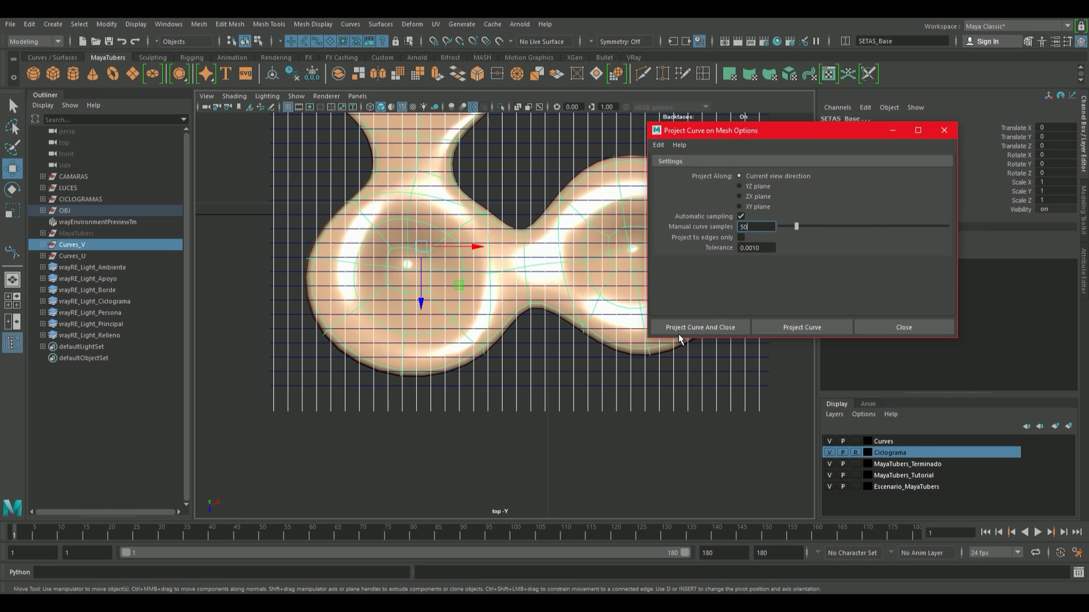
click(698, 325)
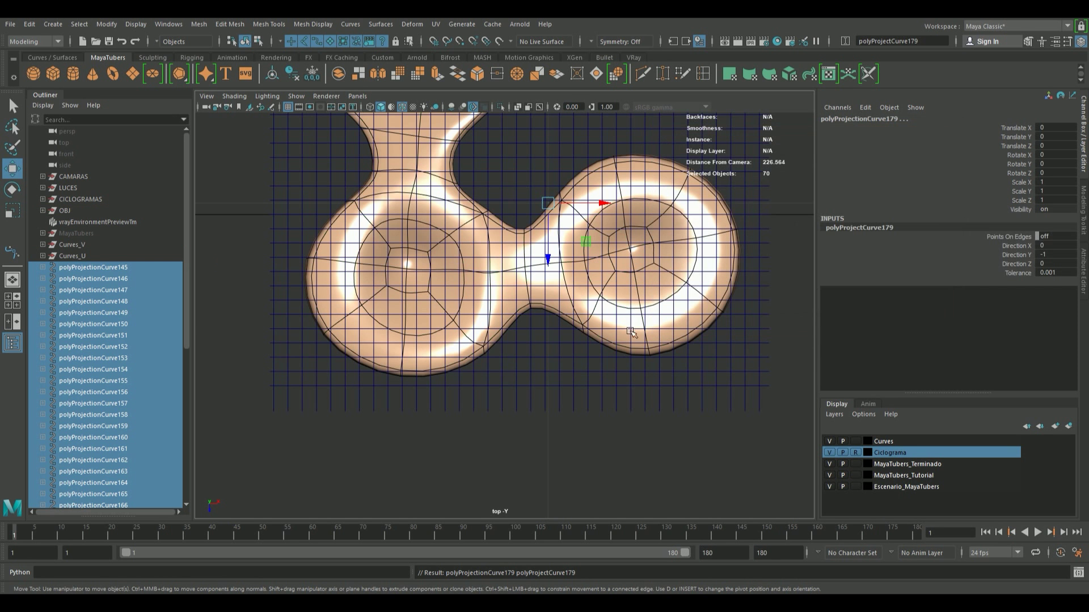
key(space)
key(space)
mouse_move(652, 234)
alt+mouse_down()
mouse_move(465, 299)
mouse_move(550, 334)
alt+mouse_up()
scroll(550, 334, up, 3)
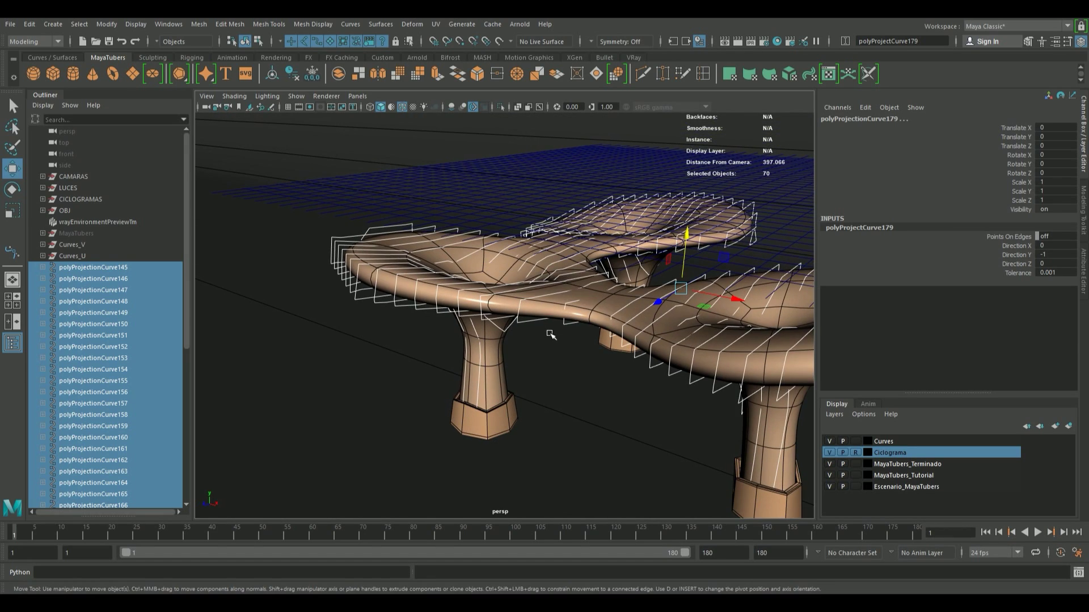
click(597, 302)
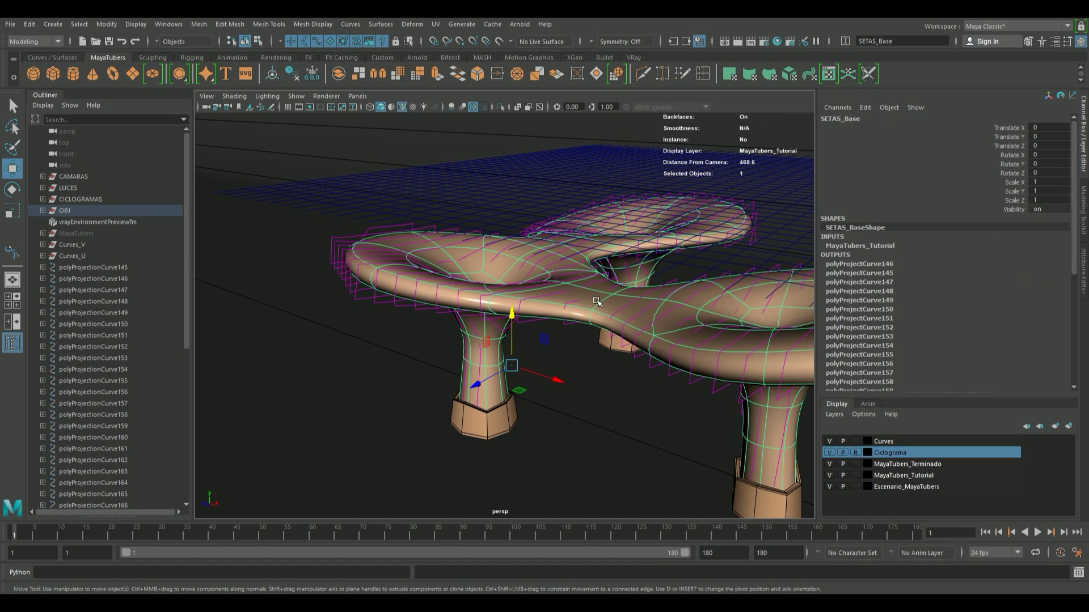
- Turn off smooth preview, test-move Curva_V_01 along X, and undo the move
key(1)
alt+drag(525, 323, 378, 291)
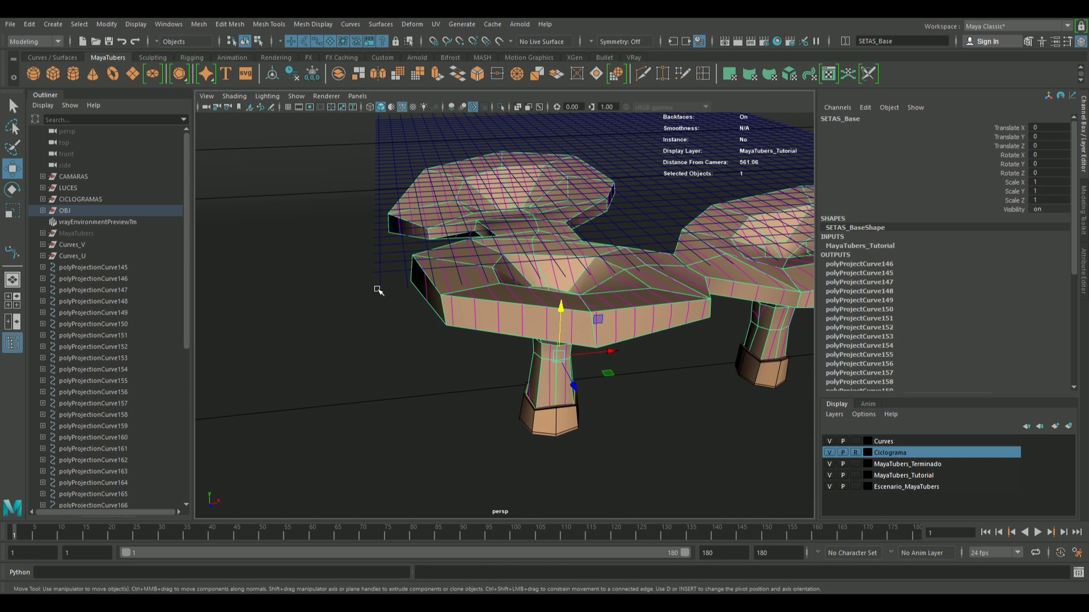
click(379, 289)
click(386, 294)
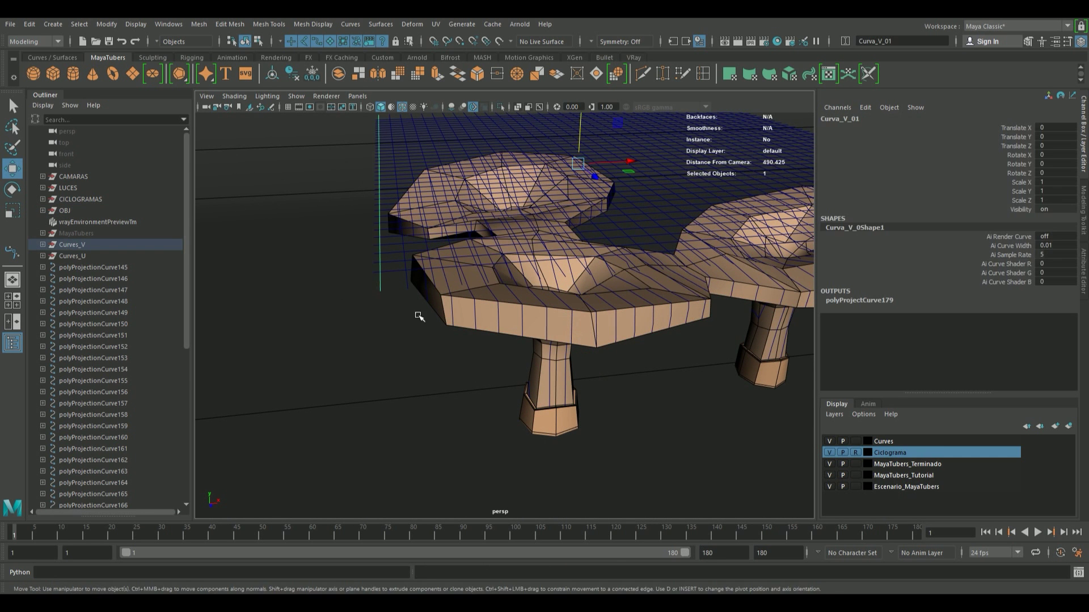
alt+drag(418, 316, 435, 306)
mouse_move(636, 179)
mouse_down()
mouse_move(779, 183)
mouse_move(472, 229)
mouse_up()
key(ctrl+z)
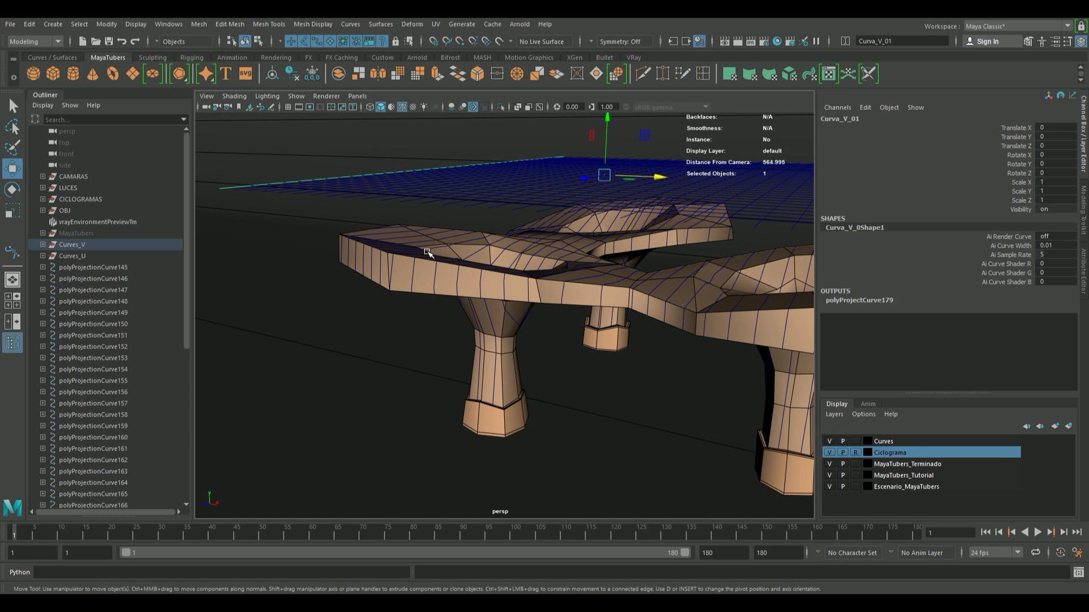
- Smooth SETAS_Base with 2 divisions and orbit to inspect the rounded table
click(448, 281)
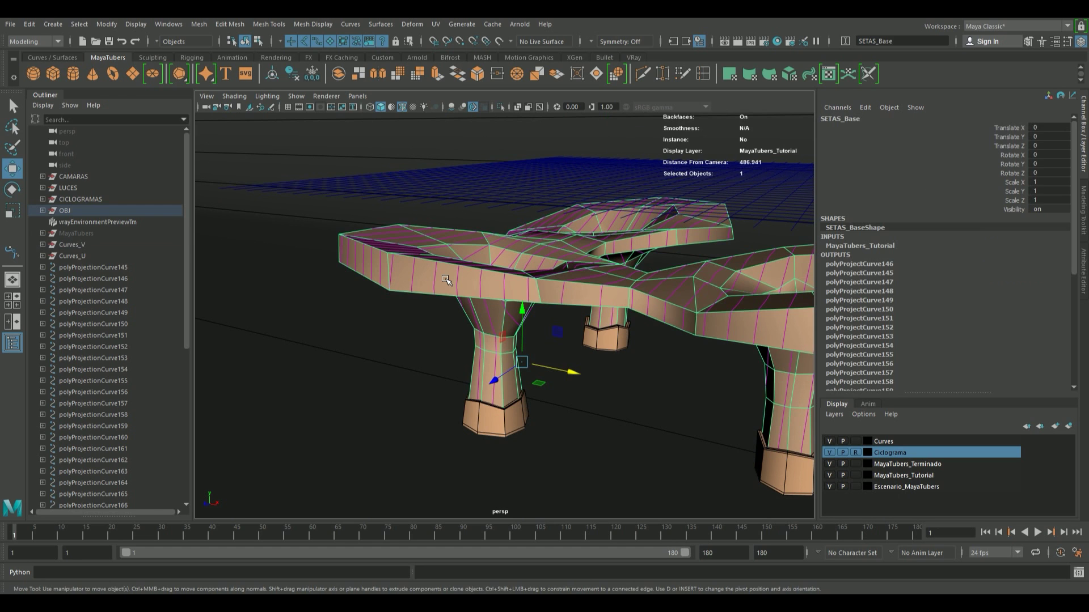
click(397, 74)
click(265, 209)
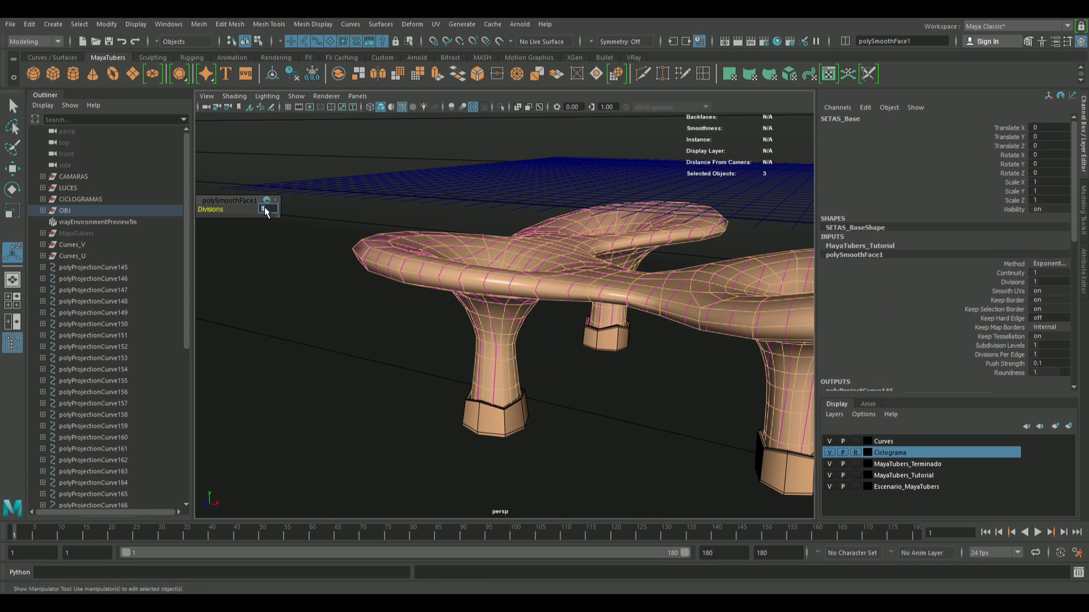
text(2)
key(Return)
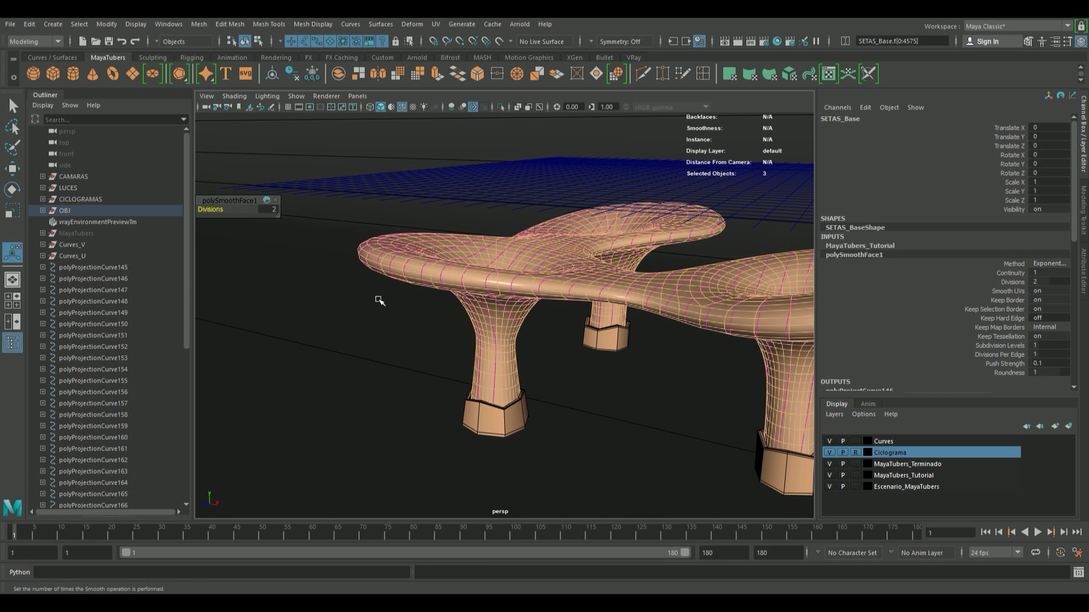
click(384, 302)
alt+drag(478, 311, 507, 329)
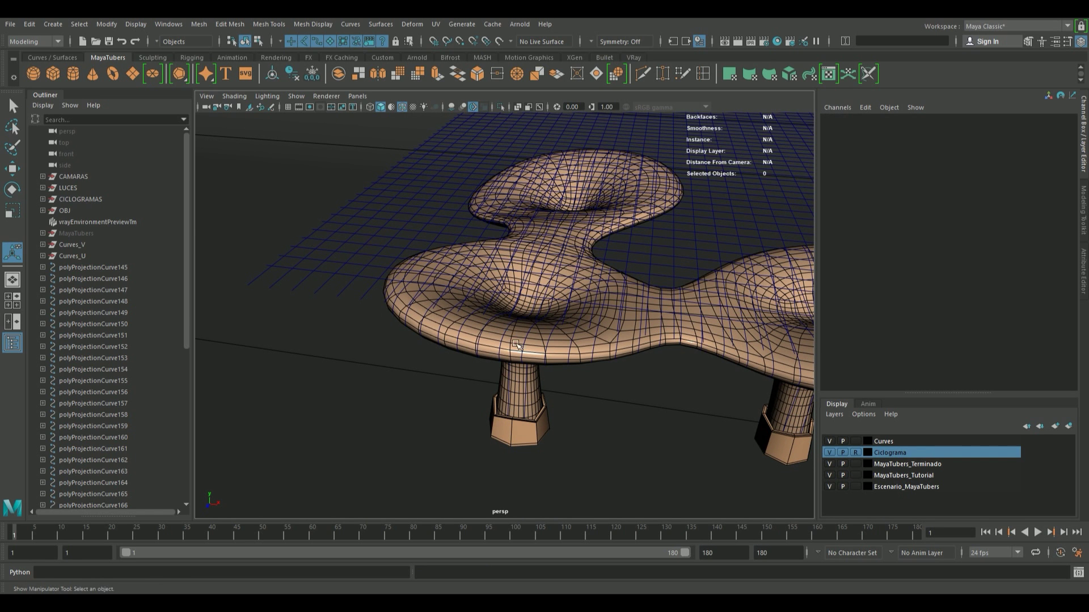
alt+drag(530, 356, 494, 357)
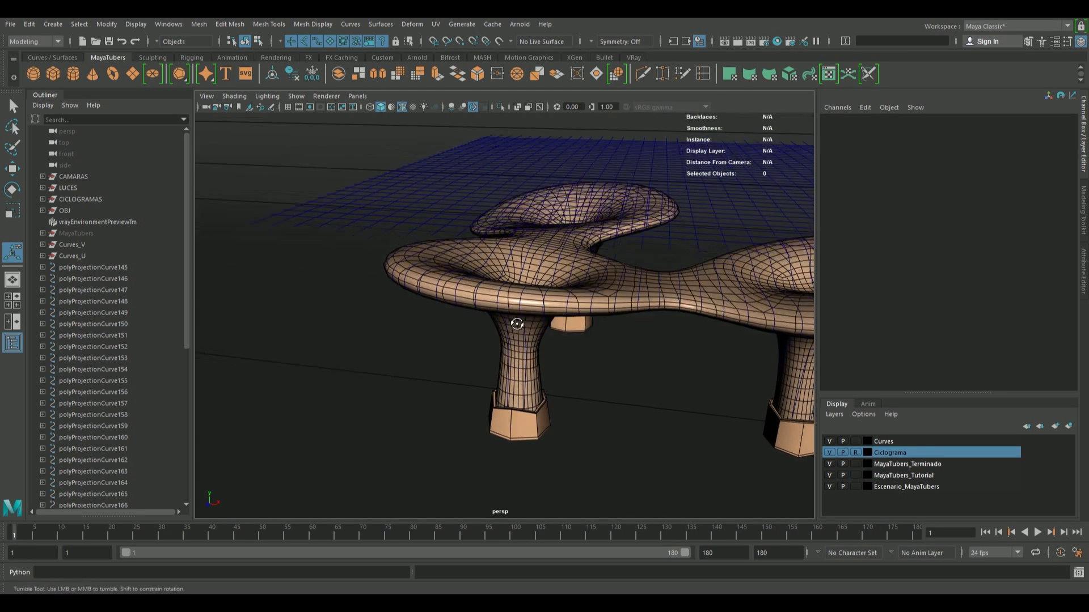
- Group polyProjectionCurve145 through 178 and rename the group PC_V
click(70, 270)
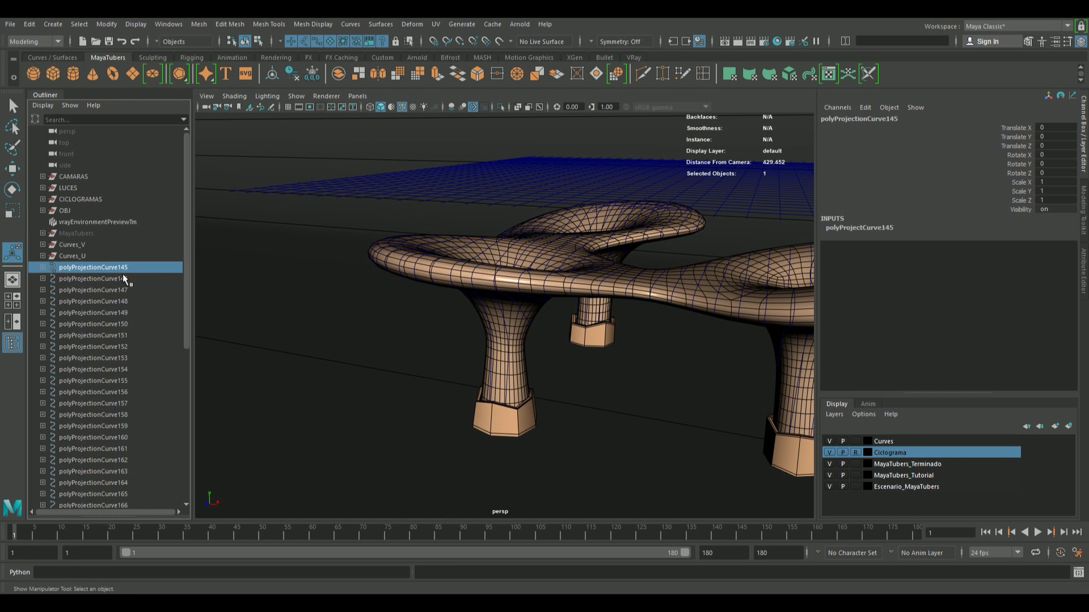
drag(185, 280, 185, 417)
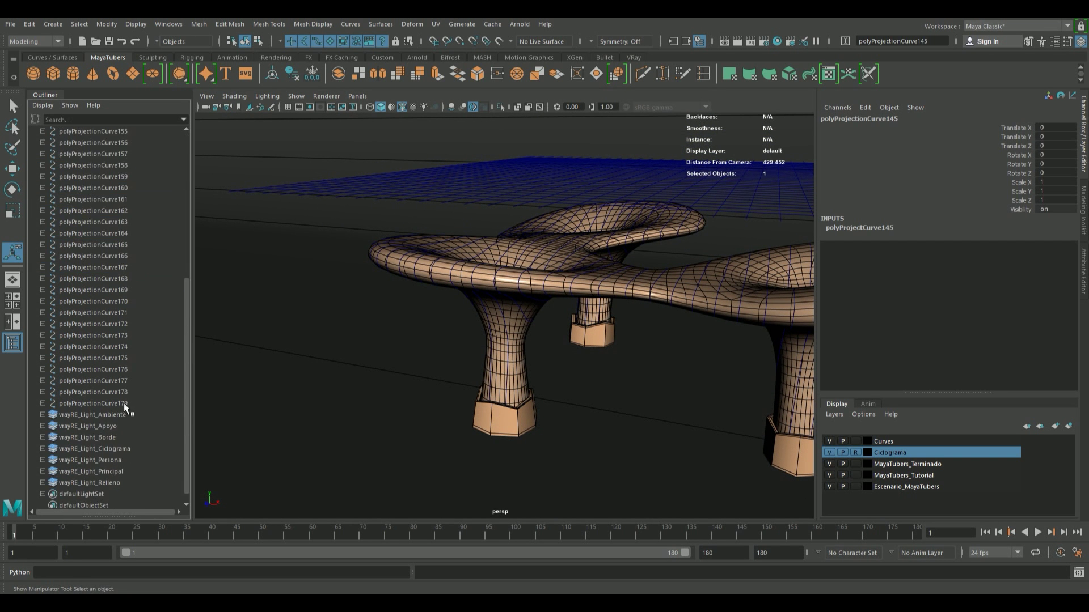
shift+click(123, 403)
key(ctrl+g)
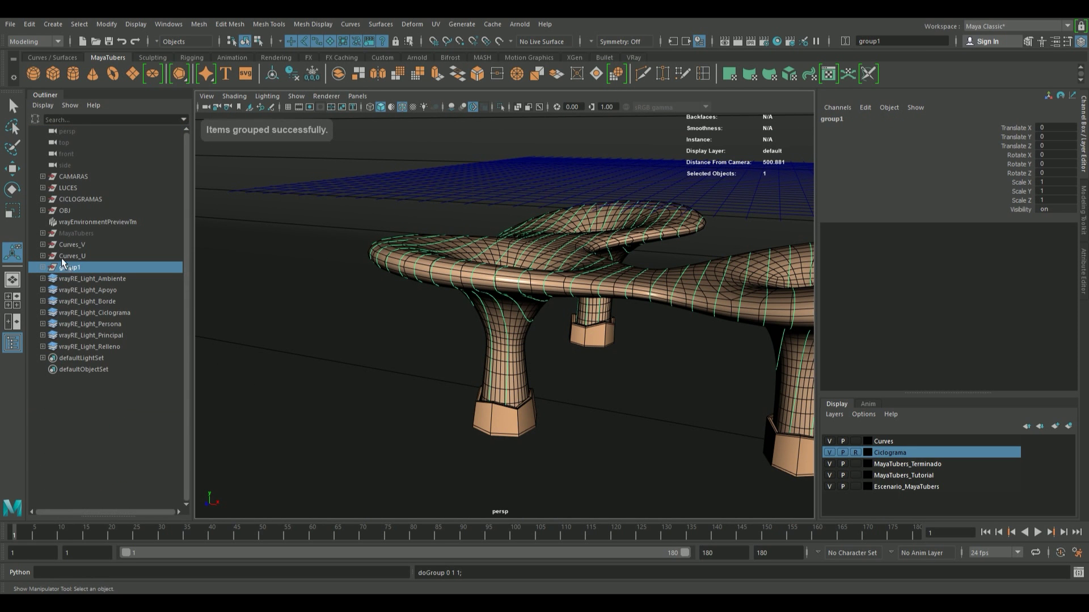
double_click(71, 269)
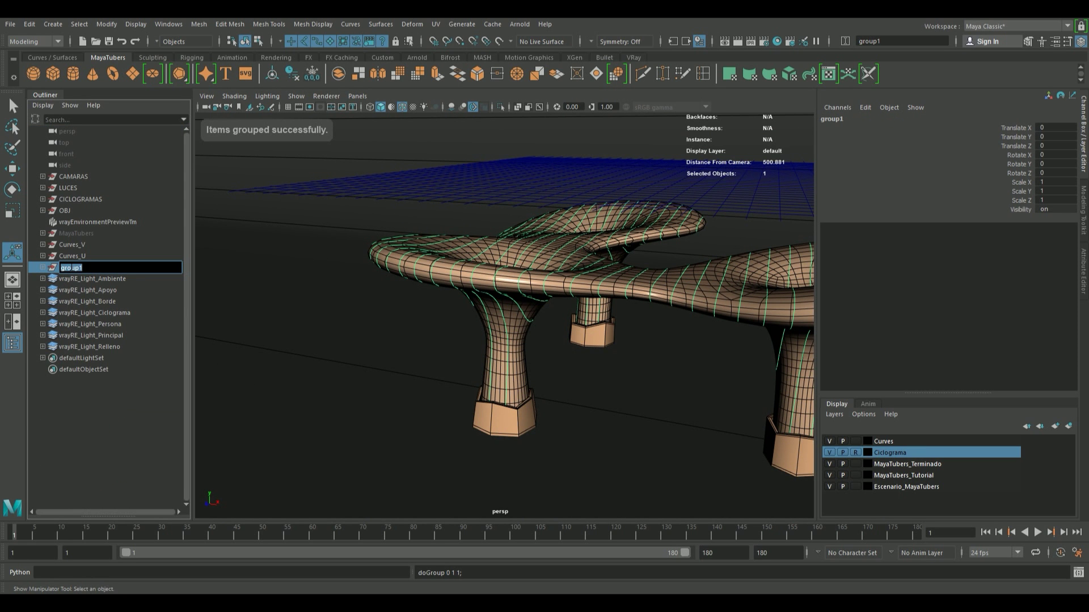
text(PC V)
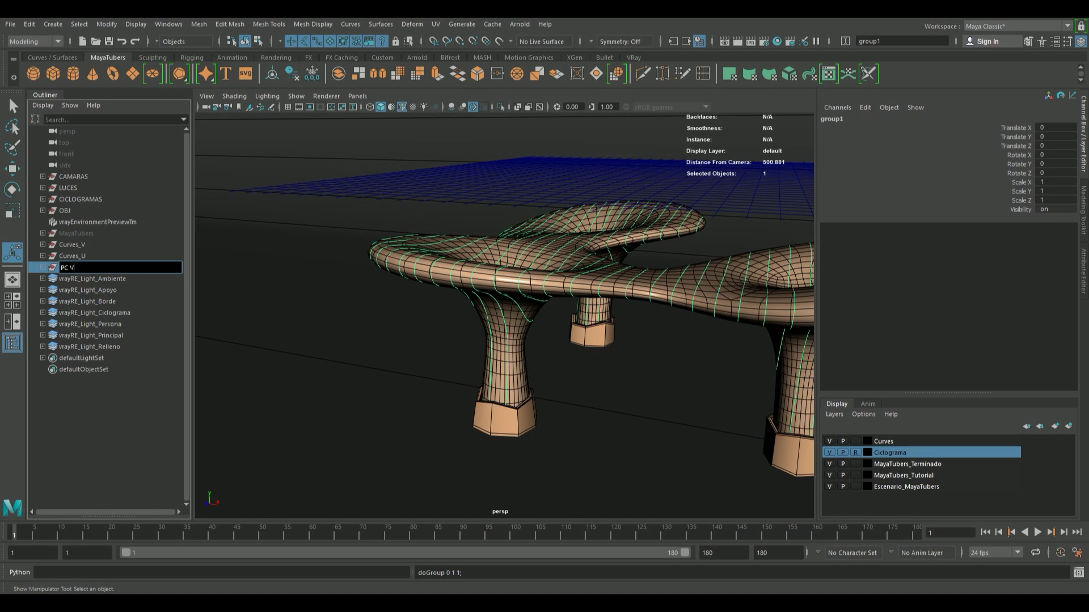
key(Return)
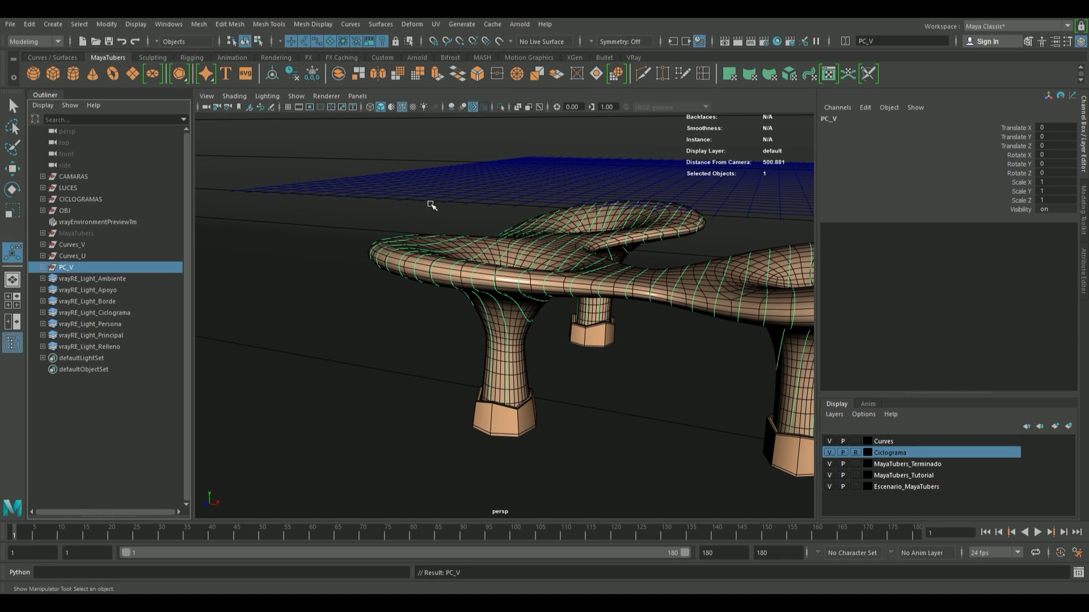
- Expand Curves_U and start selecting its horizontal curves from Curva_H_07
click(42, 255)
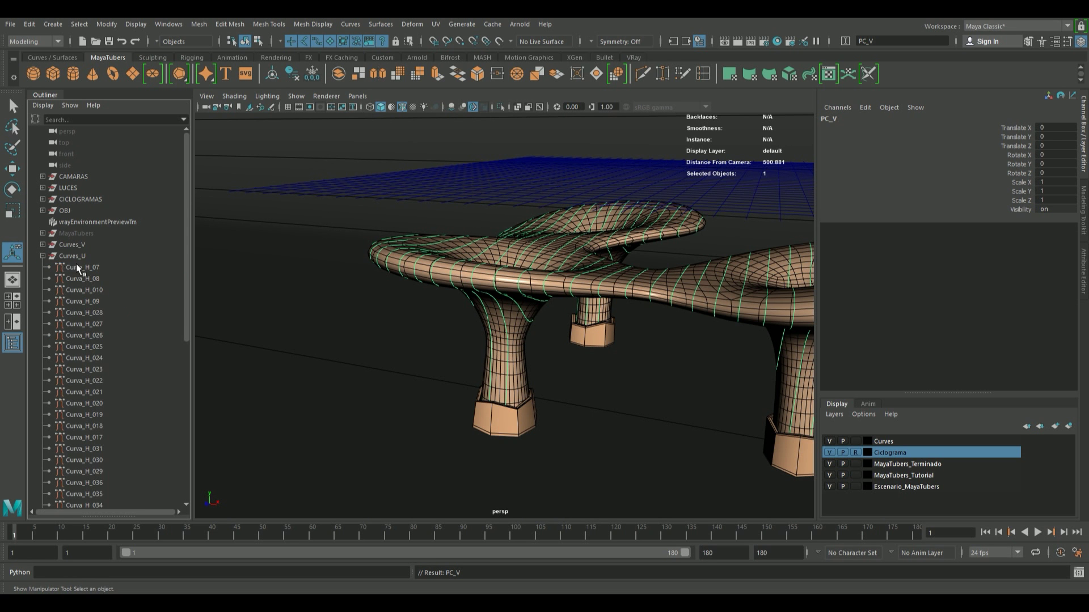
click(76, 266)
drag(185, 290, 178, 424)
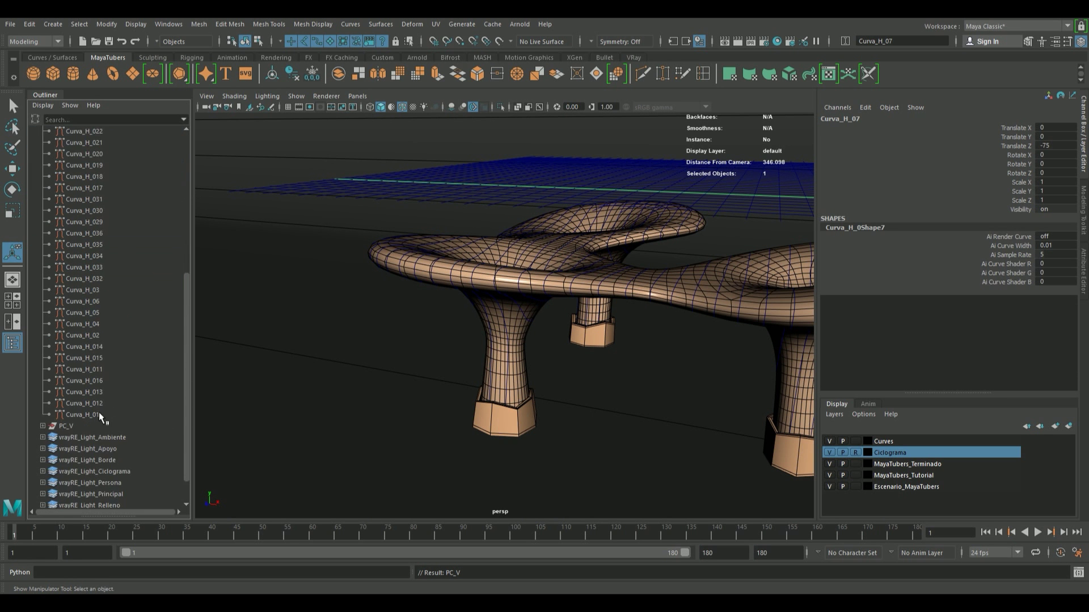
- Select all 36 horizontal curves through Curva_H_01 and frame them in top view
shift+click(99, 414)
key(f)
key(space)
key(space)
key(f)
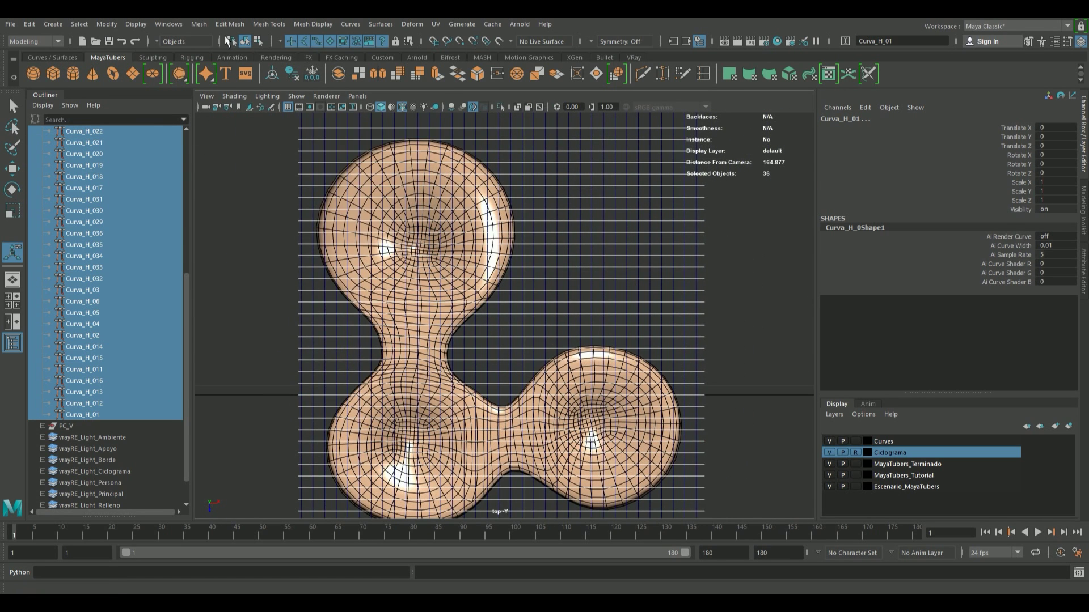
- Project the curves onto SETAS_Base and group polyProjectionCurve180–215 into group1
click(218, 24)
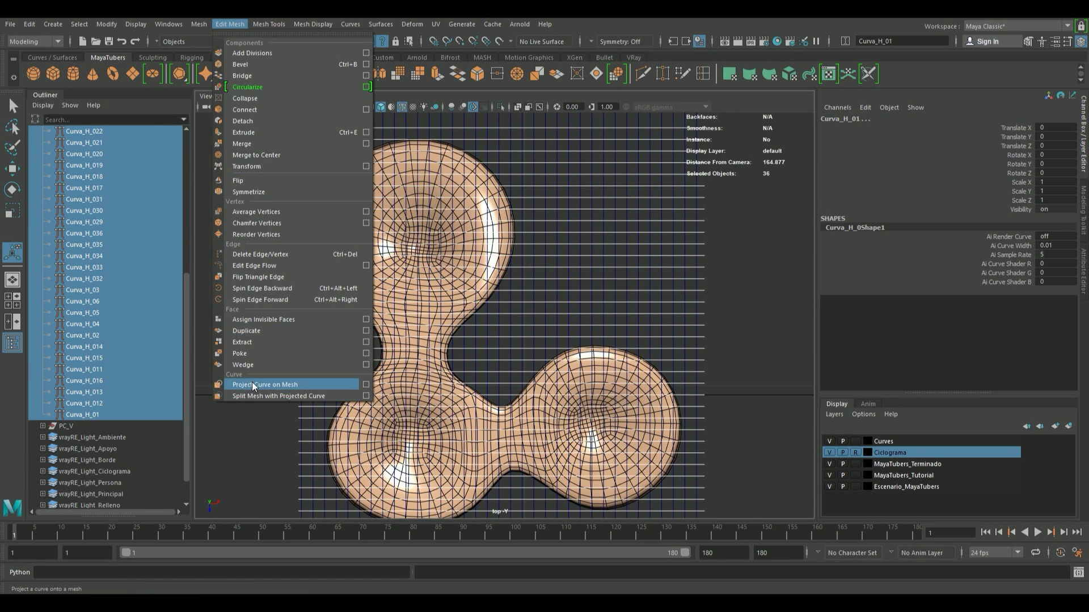
click(252, 384)
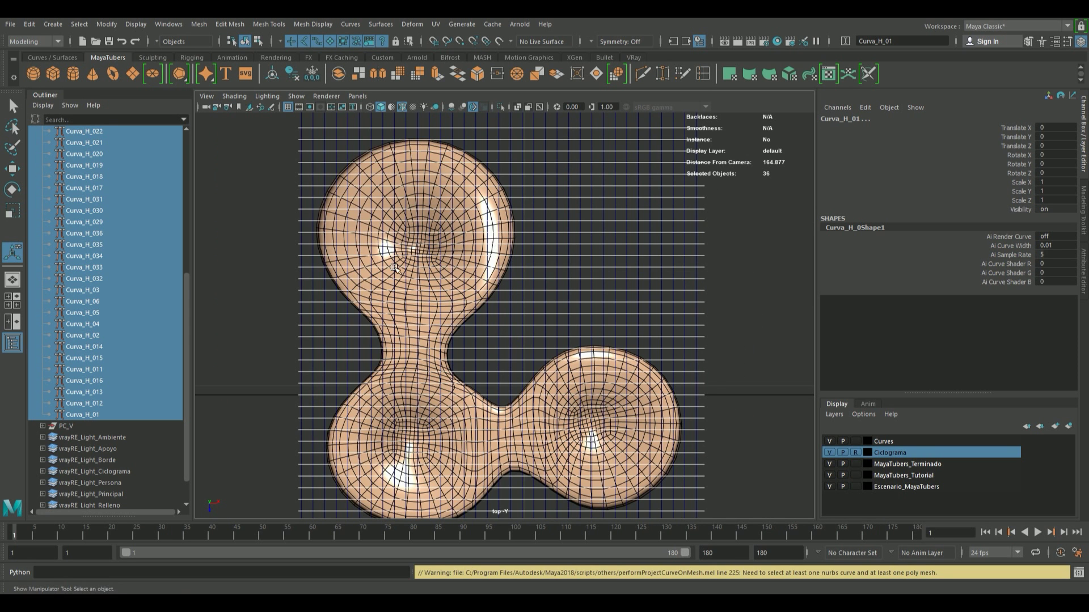
scroll(397, 269, up, 3)
shift+click(507, 210)
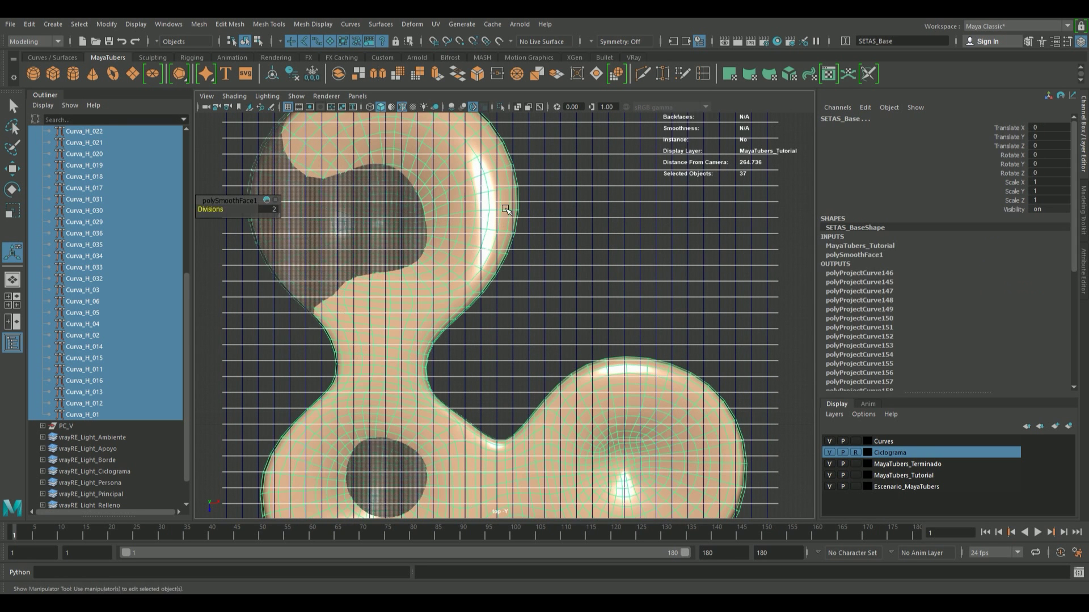
click(241, 24)
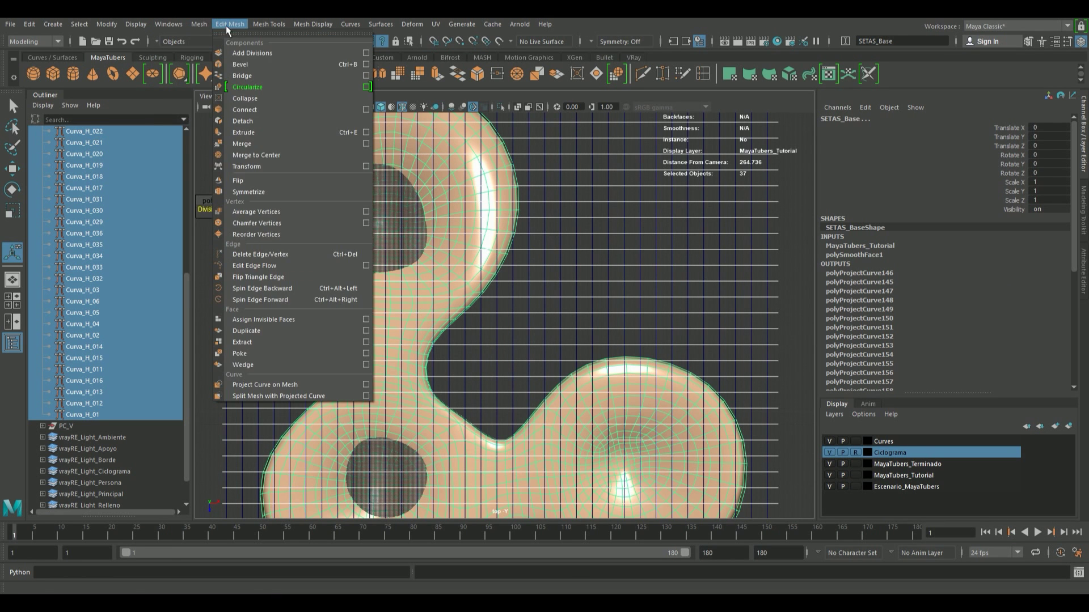
click(294, 384)
key(ctrl+g)
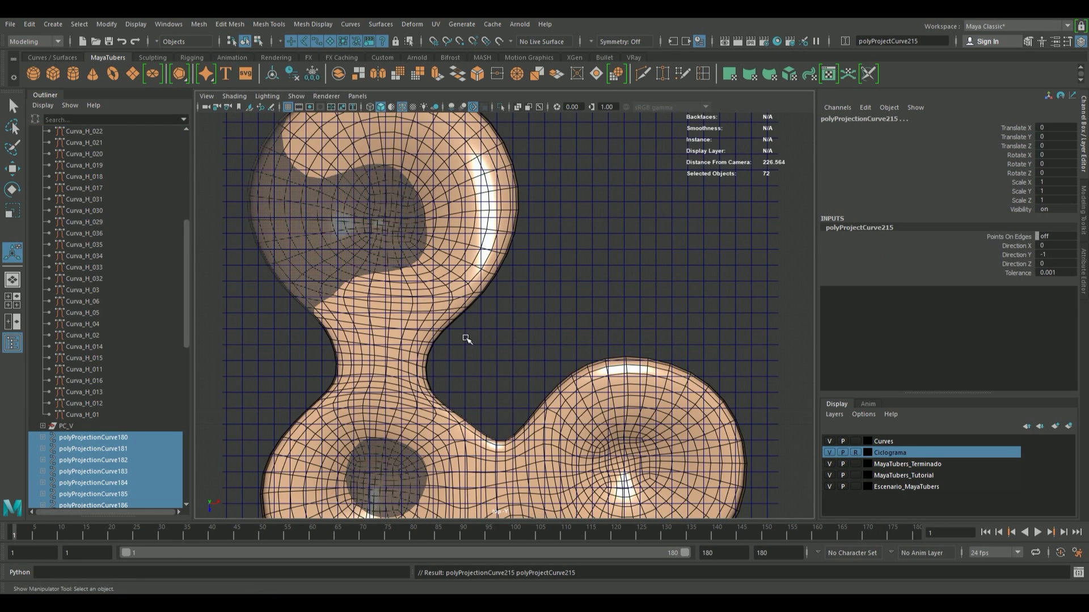
key(space)
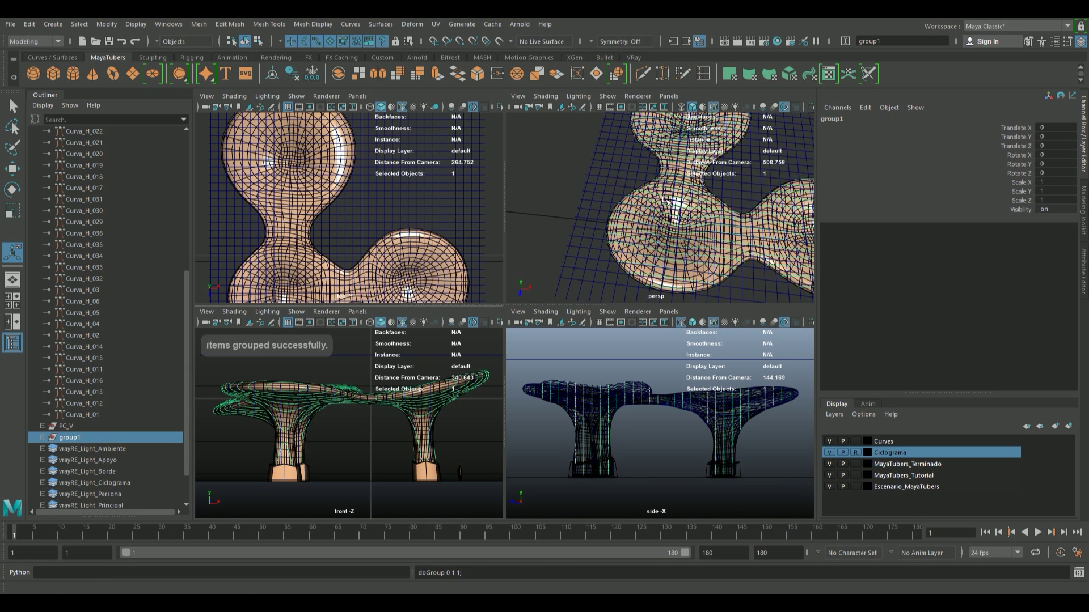
- Rename the horizontal projection curve group from group1 to PC_U
alt+drag(658, 227, 680, 204)
scroll(687, 191, up, 5)
key(f)
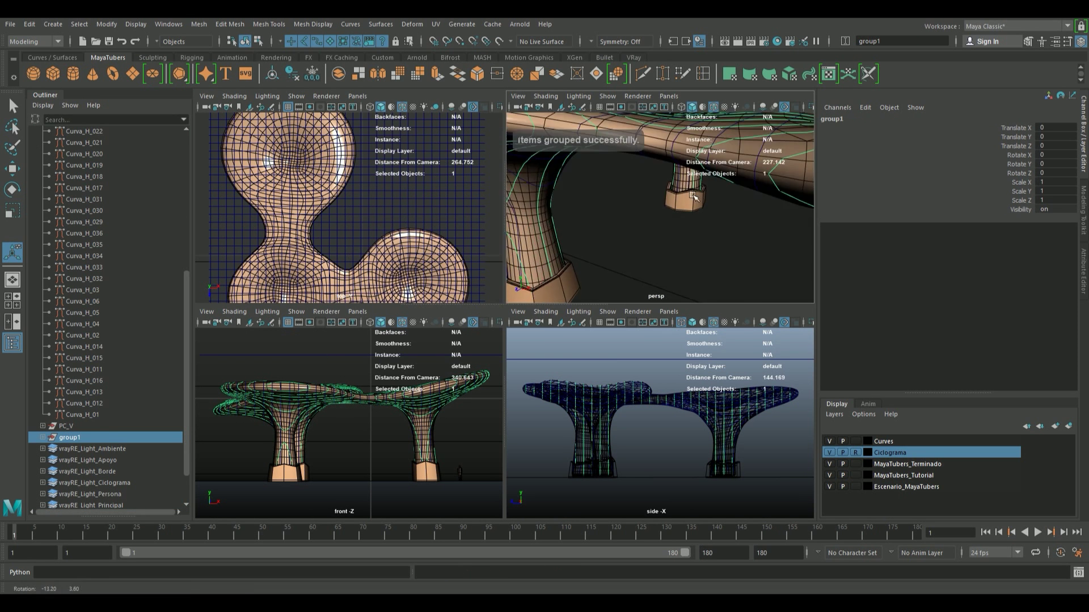
double_click(78, 439)
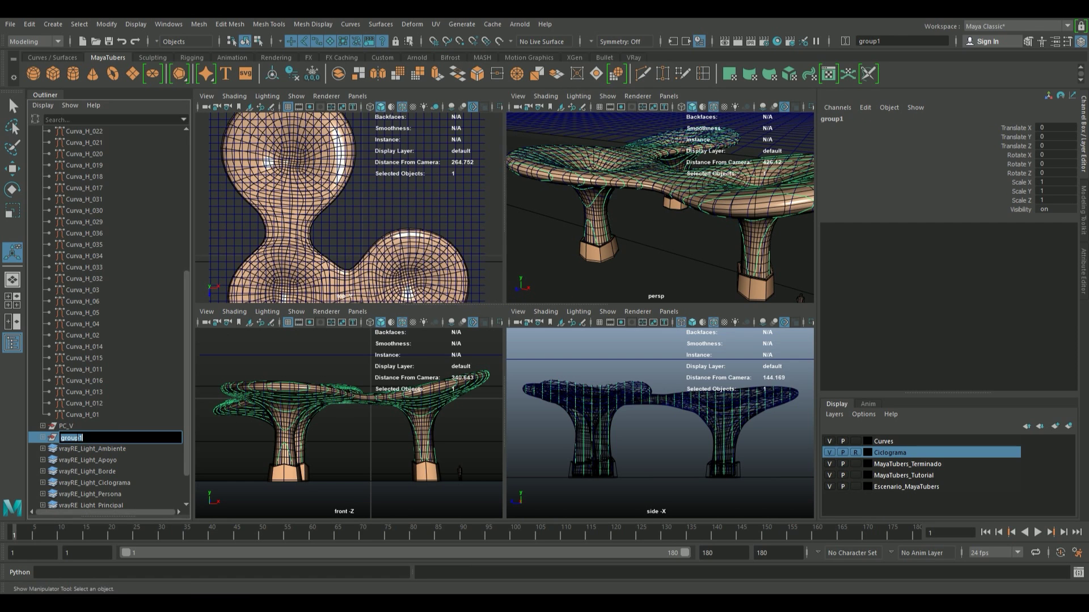
text(PC)
text(_U)
key(Return)
- Hide Curves_V, Curves_U and PC_V so only the canopy shows in perspective
key(space)
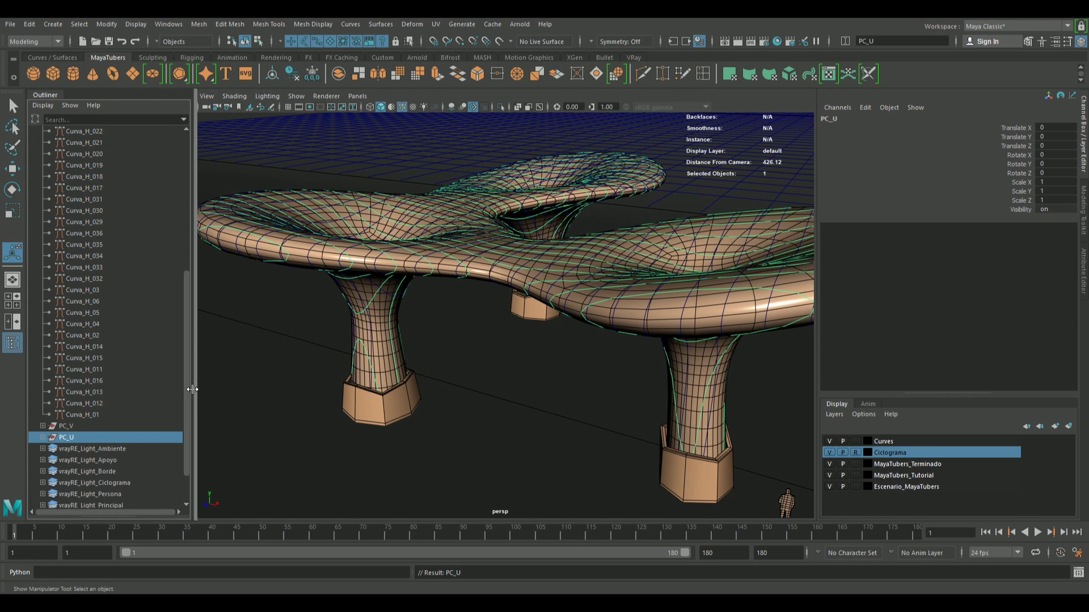
mouse_move(187, 379)
mouse_down()
mouse_move(221, 396)
mouse_move(232, 348)
mouse_move(180, 231)
mouse_up()
click(43, 255)
drag(81, 248, 84, 260)
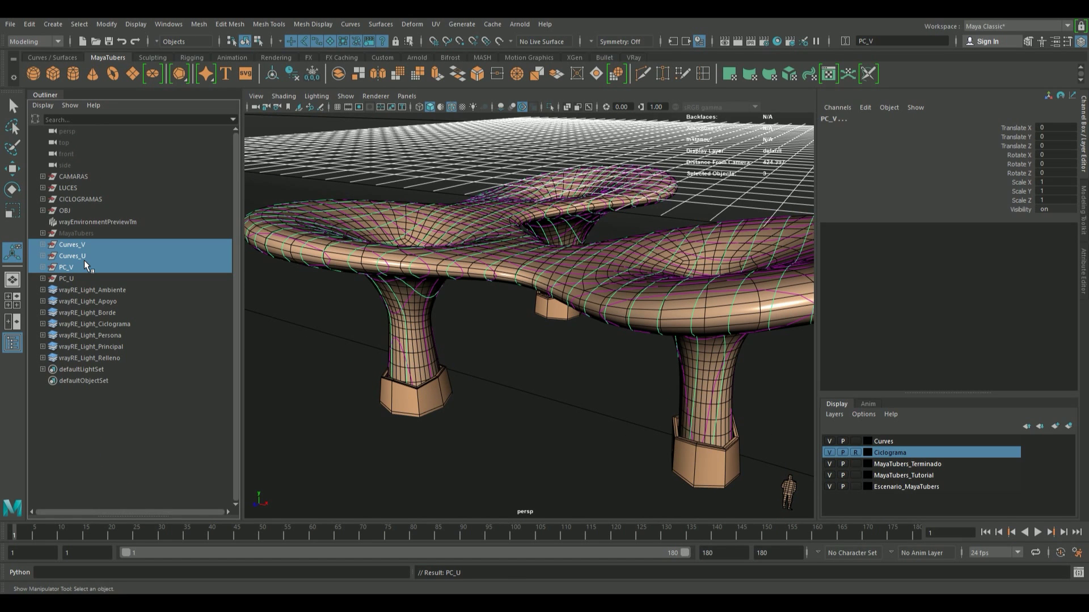
key(ctrl+h)
mouse_move(313, 287)
alt+mouse_down()
mouse_move(326, 278)
mouse_move(445, 299)
mouse_move(473, 331)
alt+mouse_up()
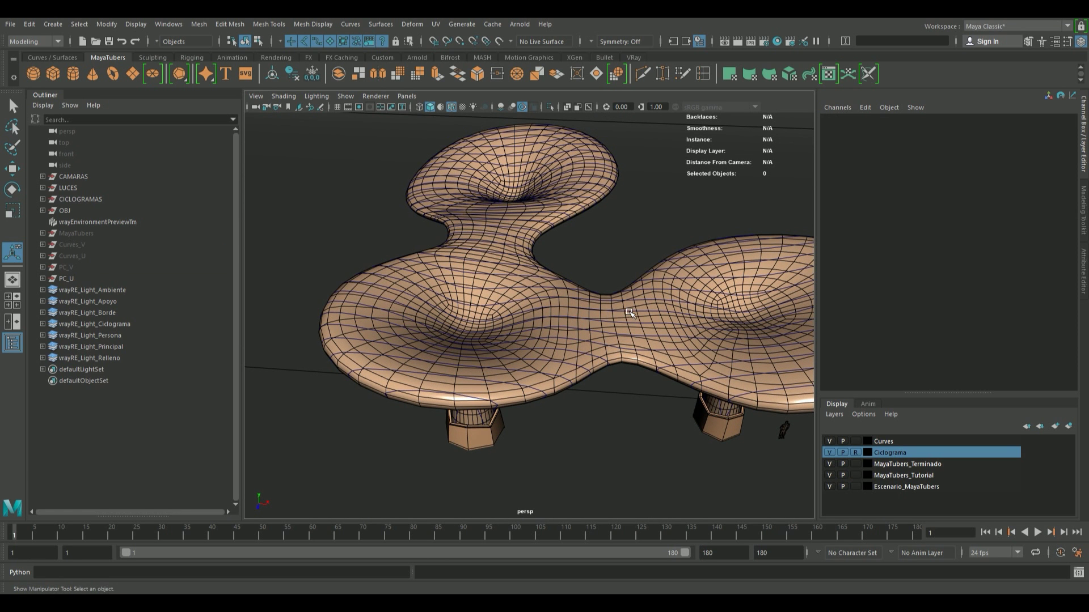
- Hide the MayaTubers_Tutorial layer holding SETAS_Base, leaving only projected curves and column bases visible
click(375, 95)
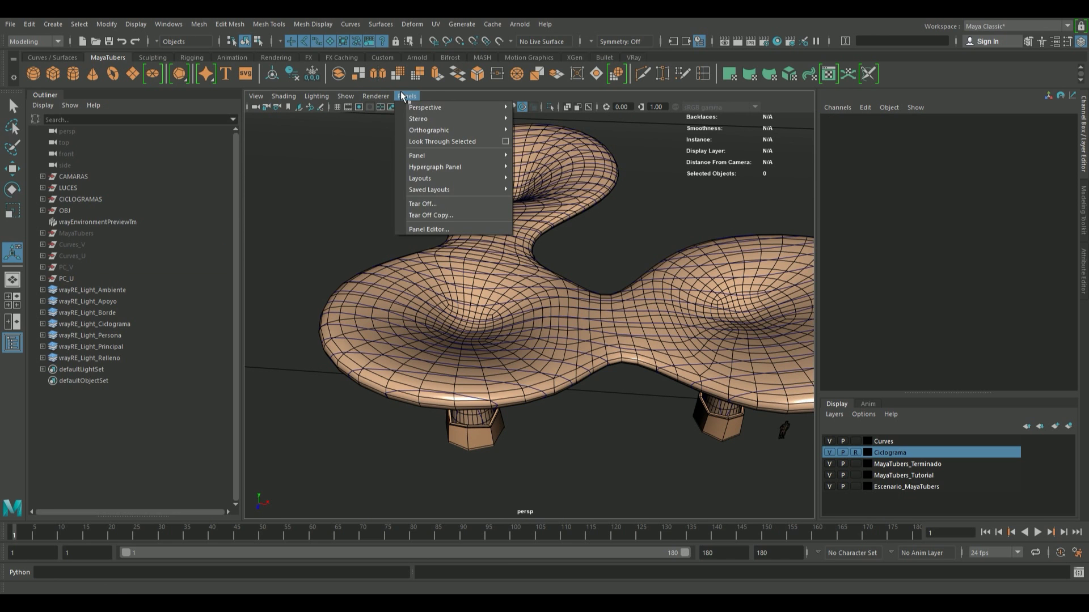
click(407, 94)
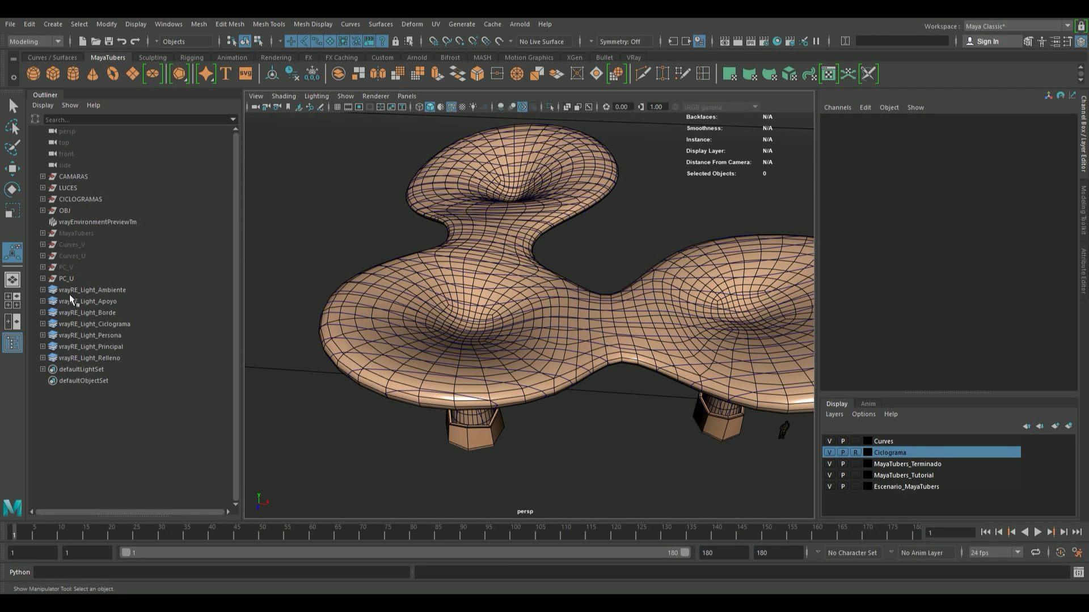
click(725, 271)
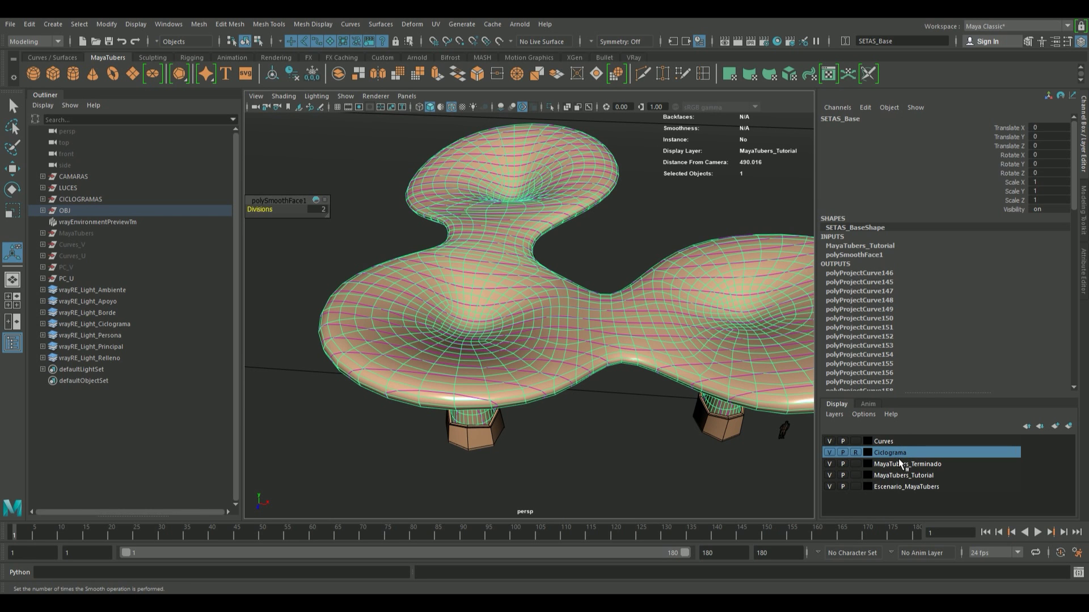
click(828, 464)
click(829, 475)
click(607, 243)
mouse_move(590, 287)
alt+mouse_down()
mouse_move(493, 314)
mouse_move(476, 307)
alt+mouse_up()
mouse_move(643, 298)
alt+mouse_down()
mouse_move(625, 320)
mouse_move(605, 311)
alt+mouse_up()
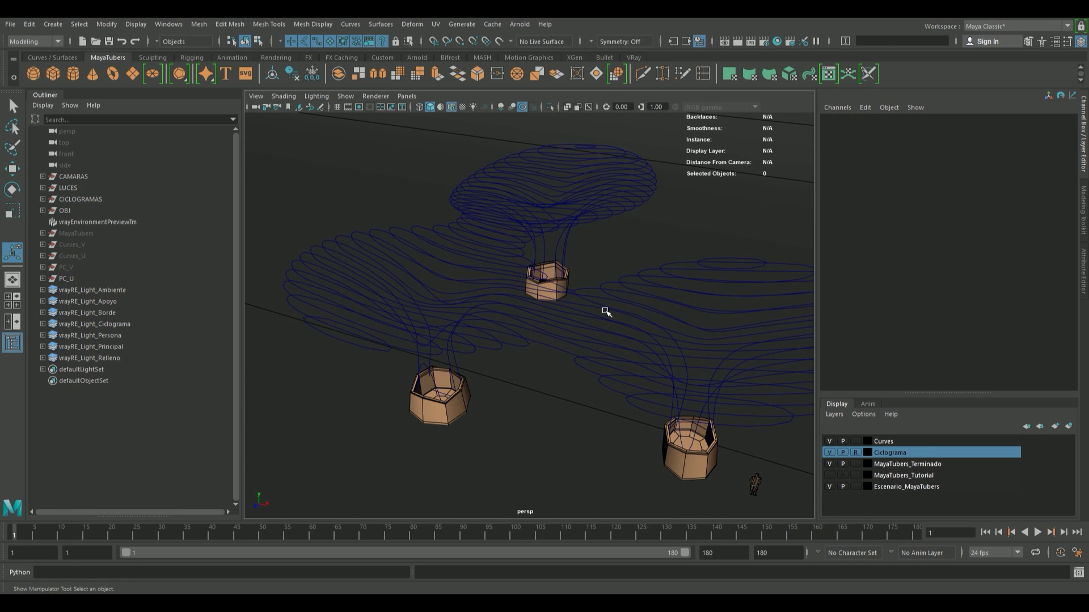
- Select curve polyProjectionCurve208_1, show it at smooth quality, and open the Planar Trim Surface options
mouse_move(393, 376)
alt+mouse_down()
mouse_move(444, 407)
mouse_move(450, 394)
alt+mouse_up()
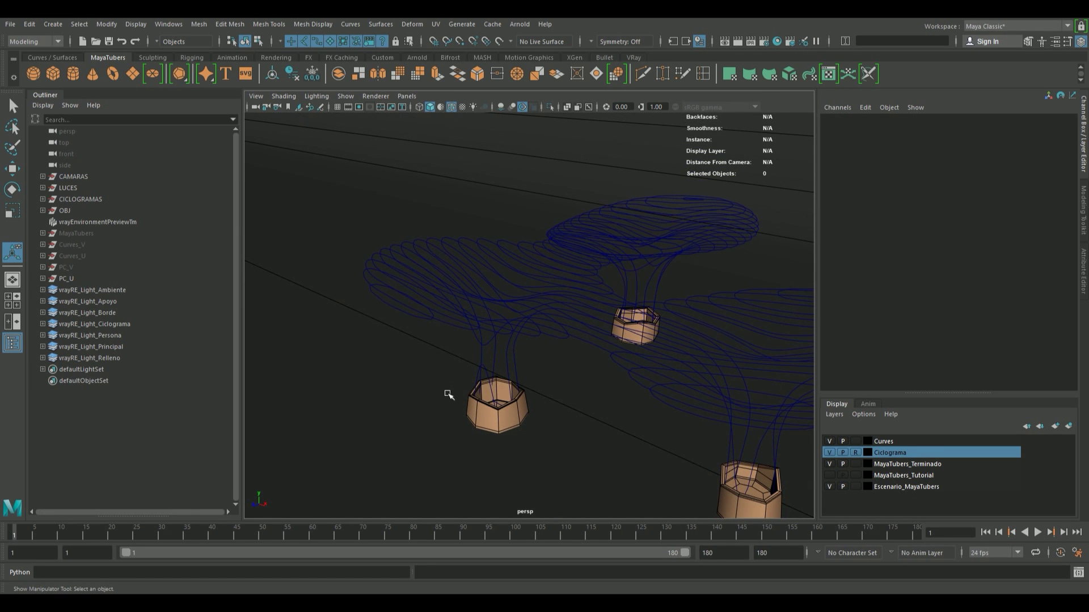
click(428, 312)
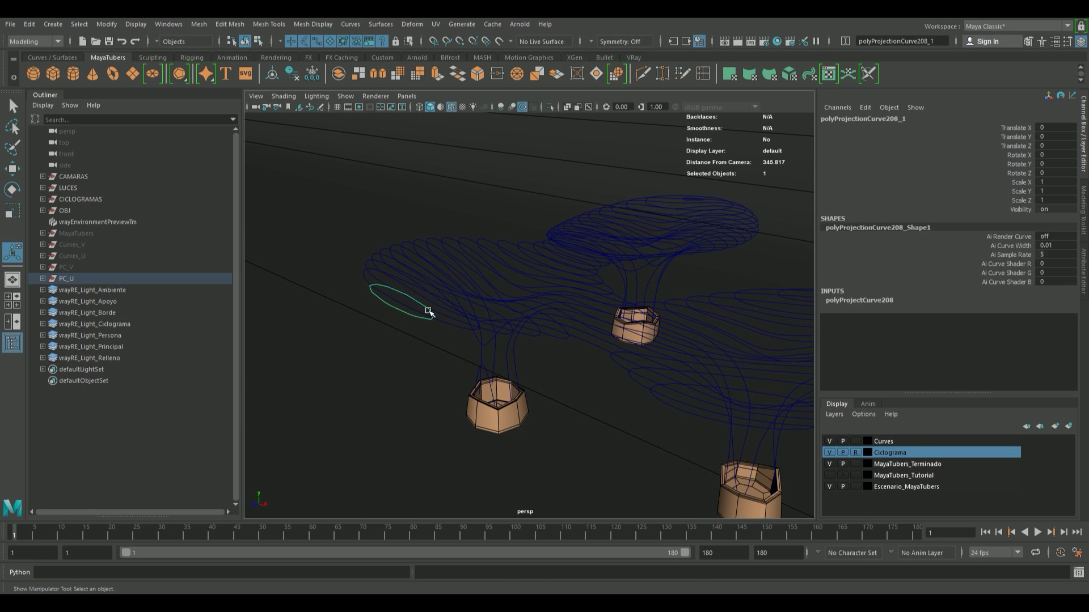
key(3)
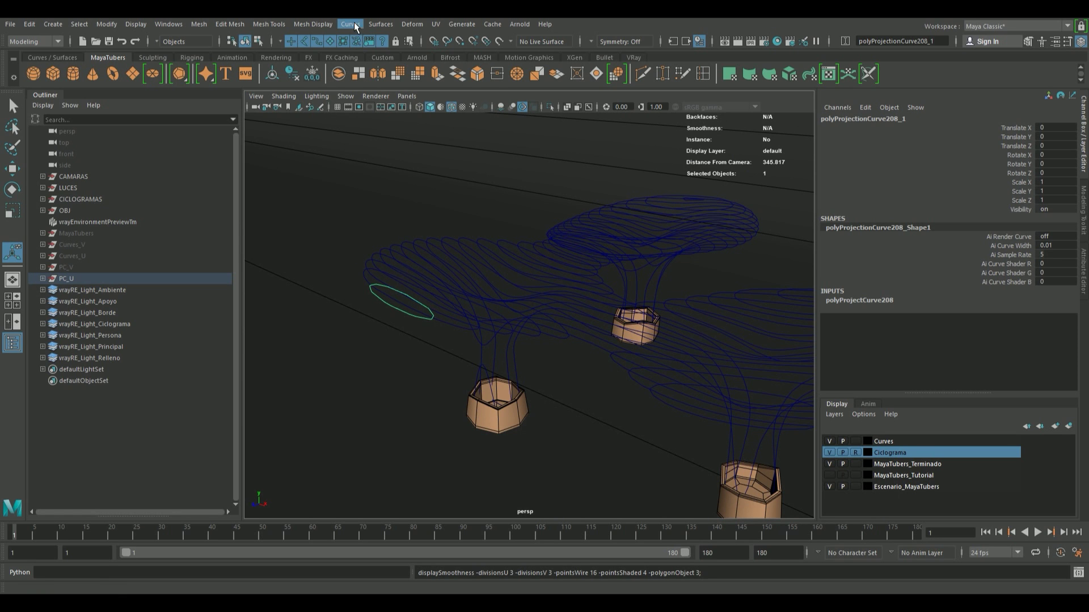
click(355, 23)
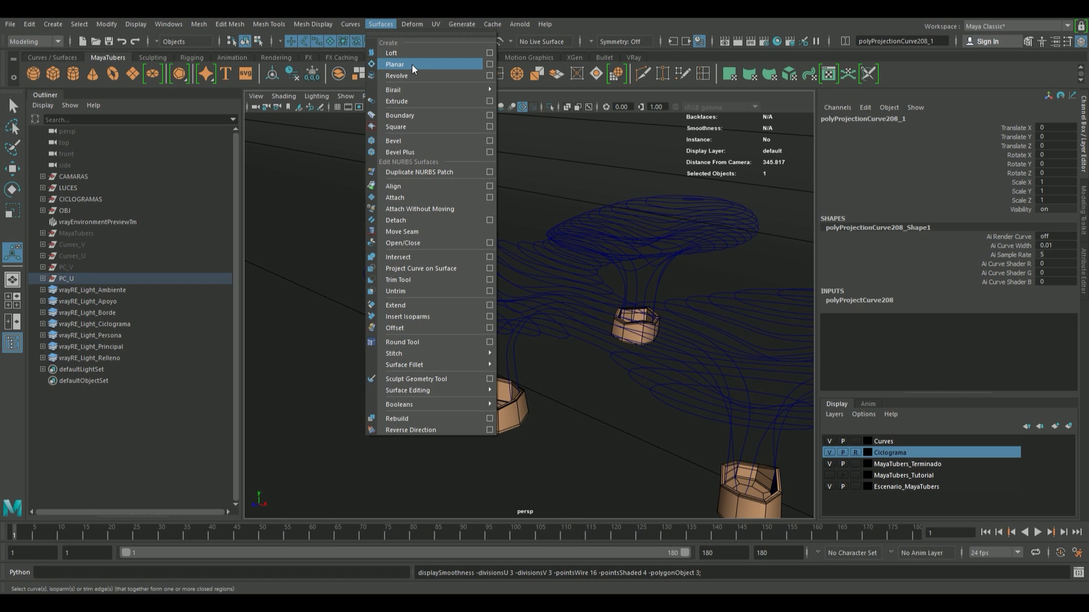
click(488, 64)
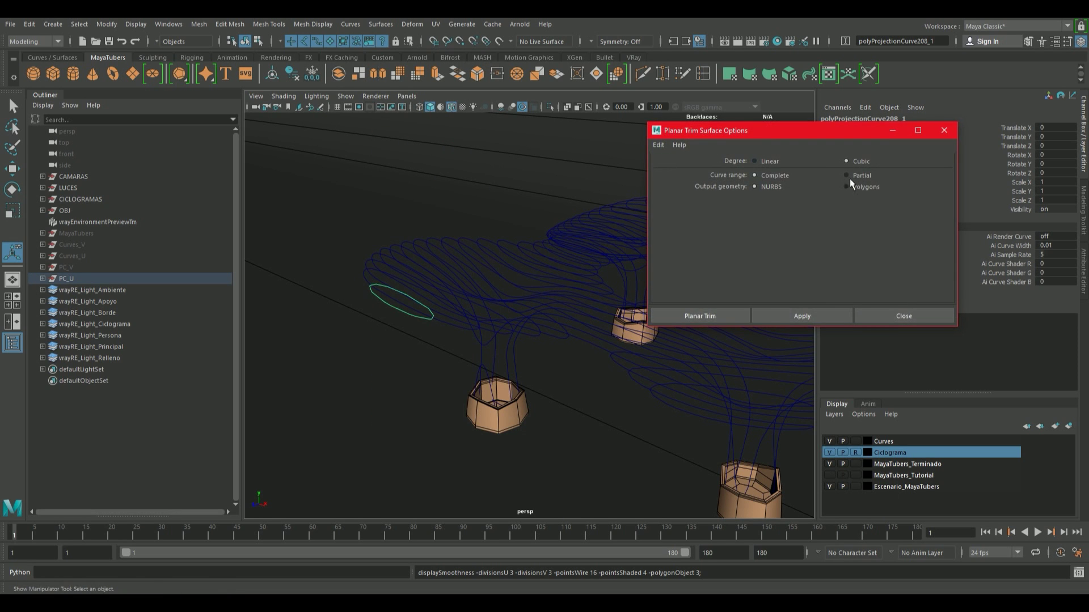
- Create planarTrimmedSurface84 as polygon output tessellated by a count of 40
click(868, 186)
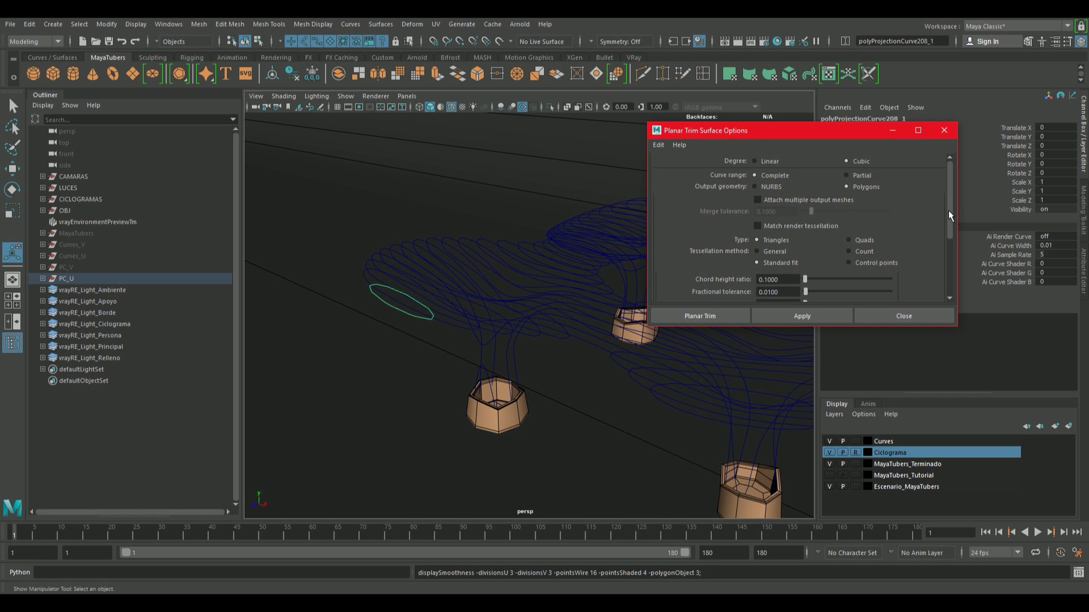
drag(951, 212, 951, 241)
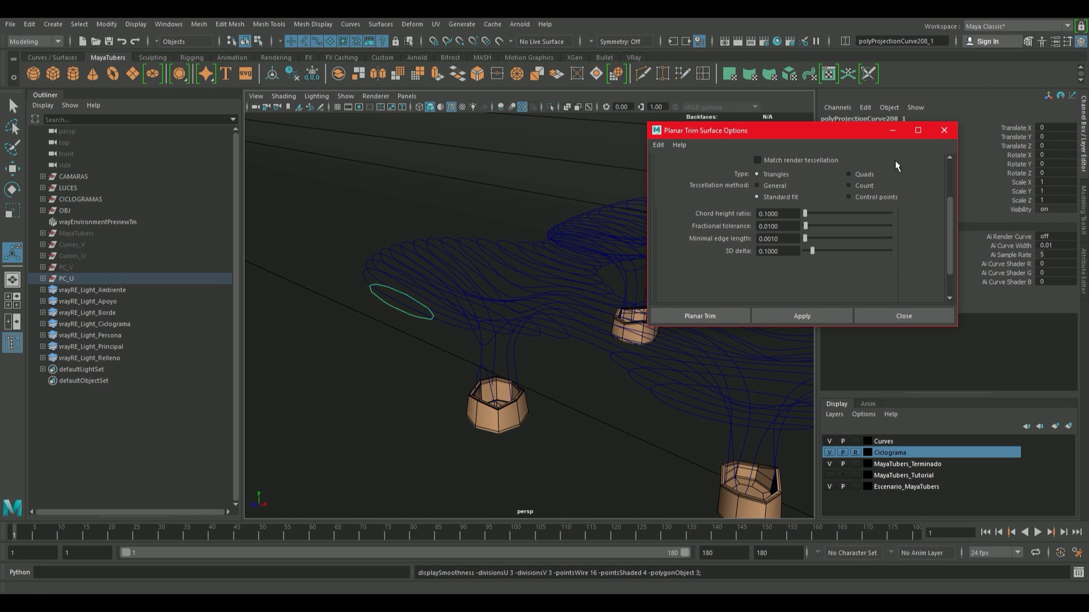
click(864, 185)
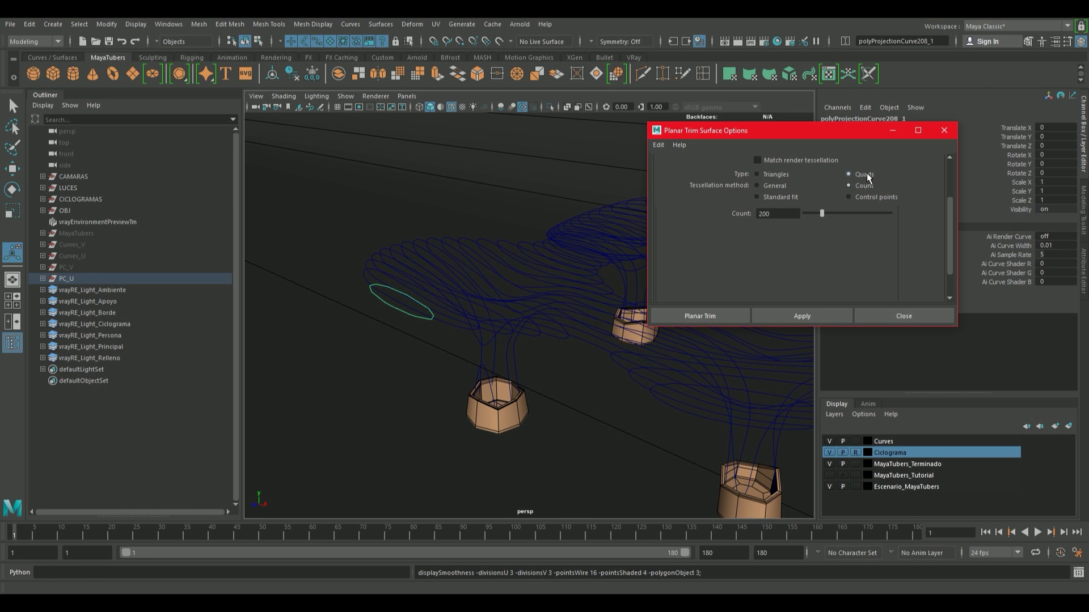
double_click(777, 215)
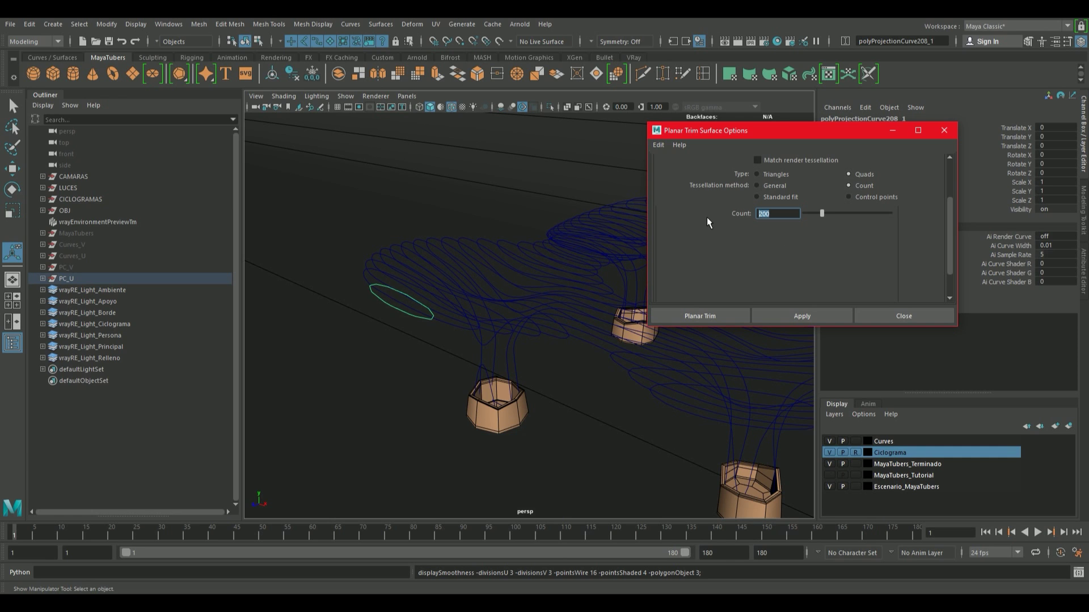
text(40)
key(Return)
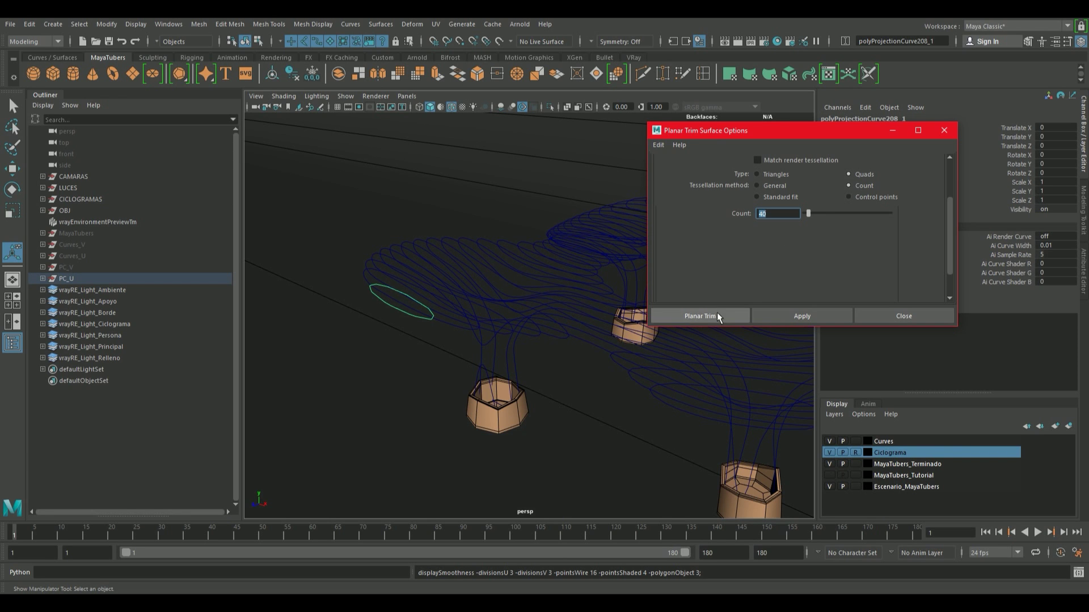
click(717, 315)
alt+drag(687, 304, 457, 322)
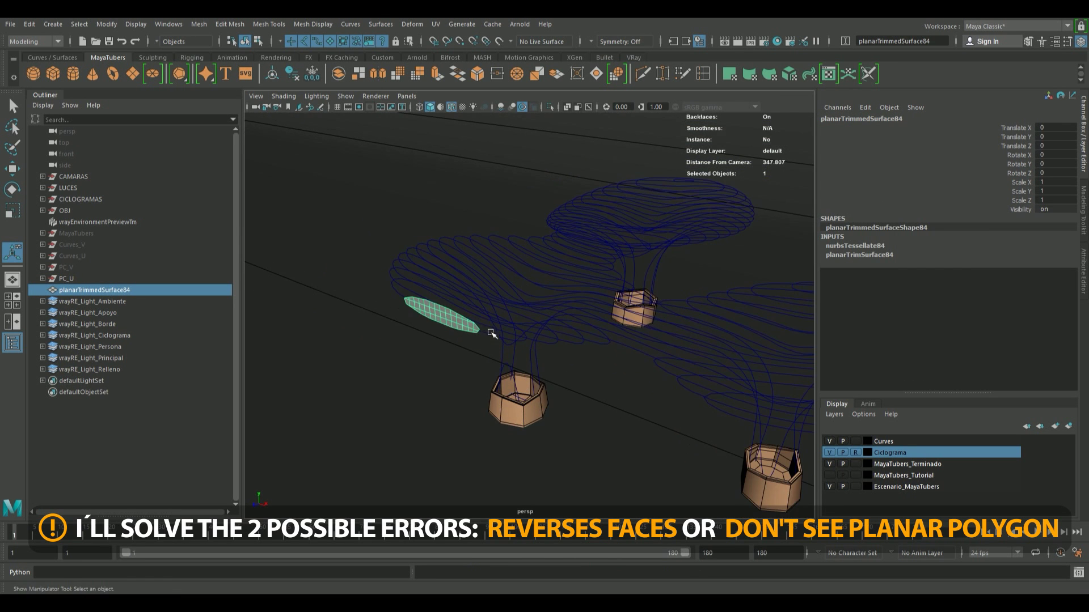
- Reverse the face normals of the new planar patch
click(379, 24)
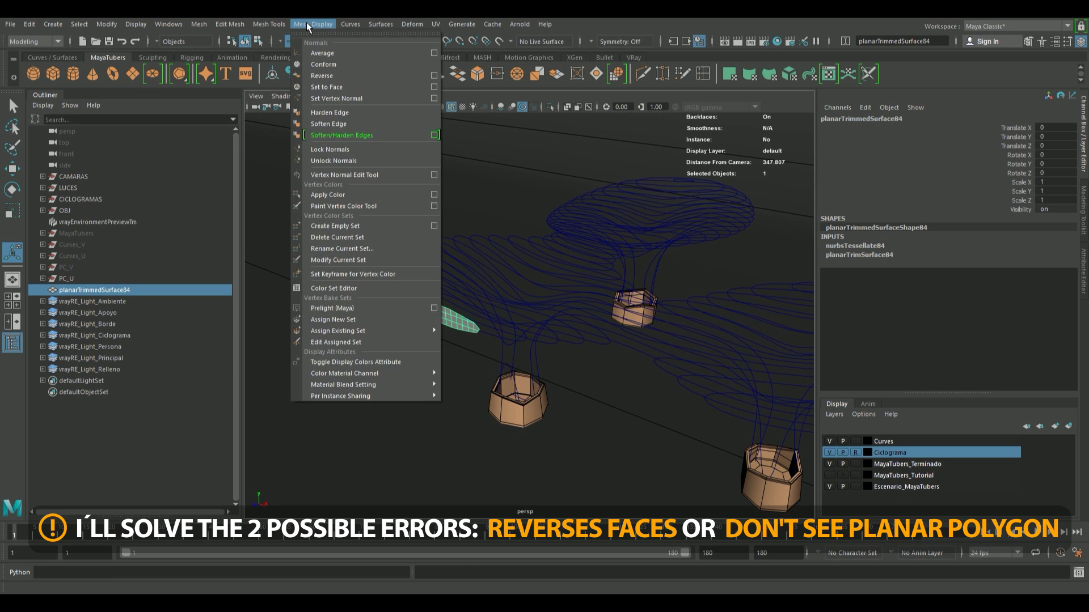
click(321, 76)
click(397, 360)
mouse_move(397, 359)
alt+mouse_down()
mouse_move(452, 342)
mouse_move(381, 357)
alt+mouse_up()
mouse_move(328, 250)
alt+mouse_down()
mouse_move(376, 285)
mouse_move(448, 283)
alt+mouse_up()
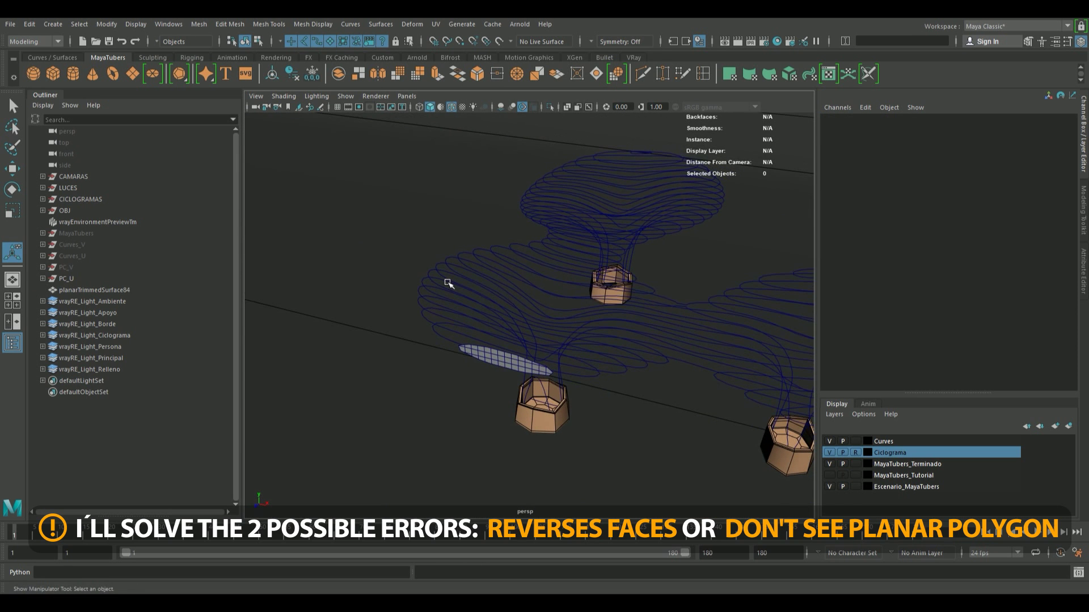
- Build planarTrimmedSurface85 from the projected loop polyProjectionCurve204_1
click(315, 24)
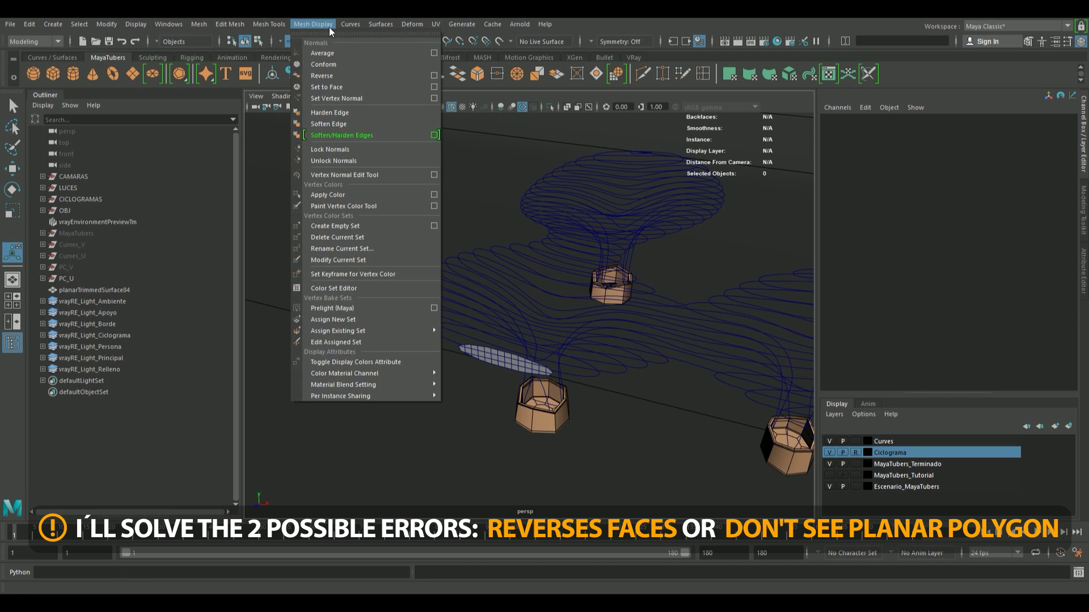
click(576, 365)
alt+drag(578, 361, 558, 368)
key(g)
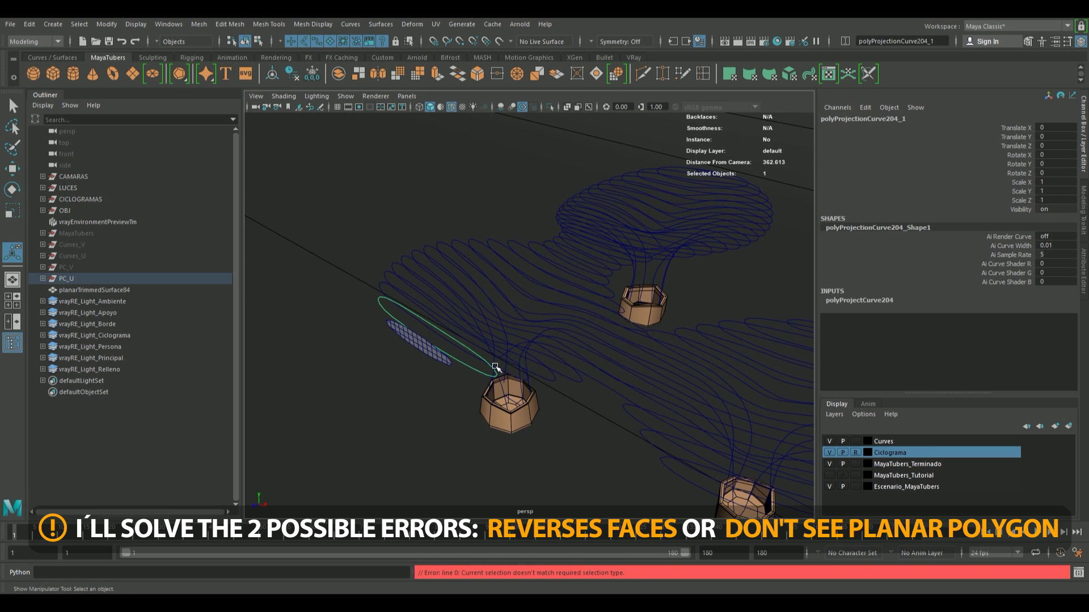
click(350, 24)
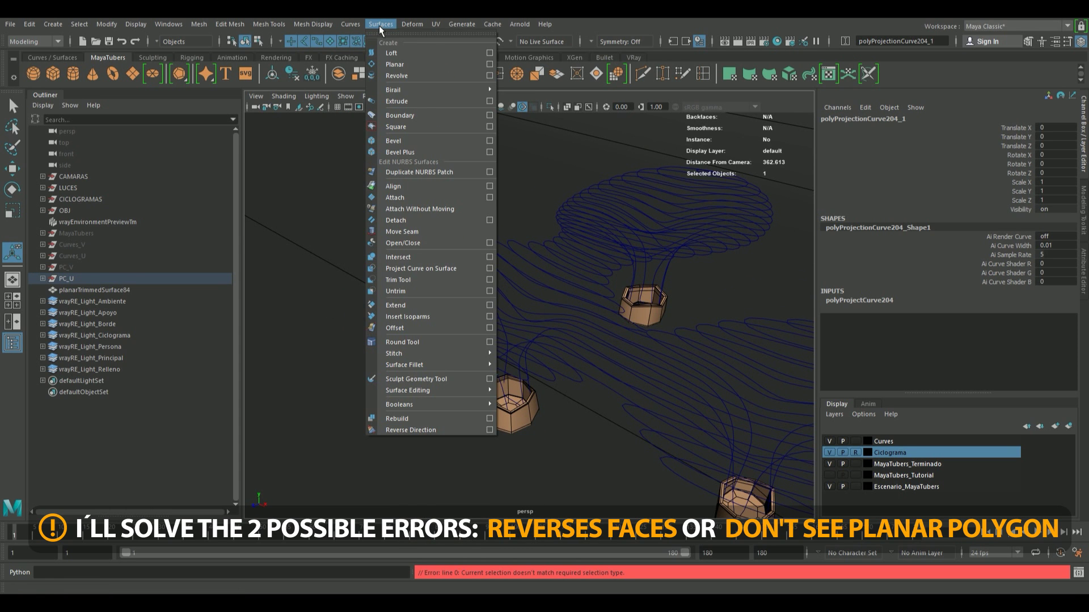
click(389, 54)
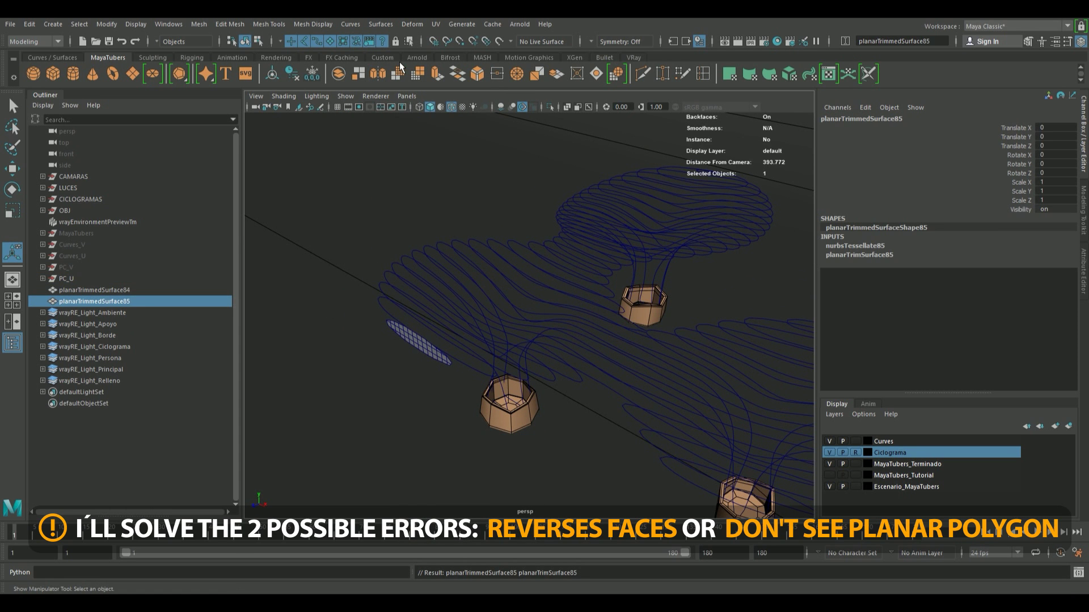
alt+drag(397, 292, 318, 306)
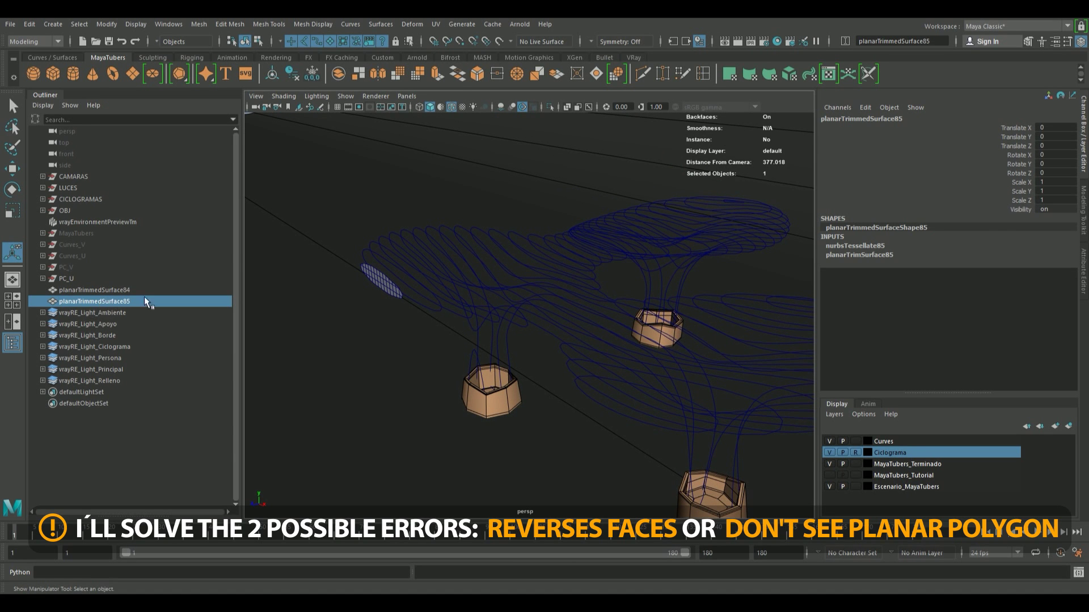
click(382, 258)
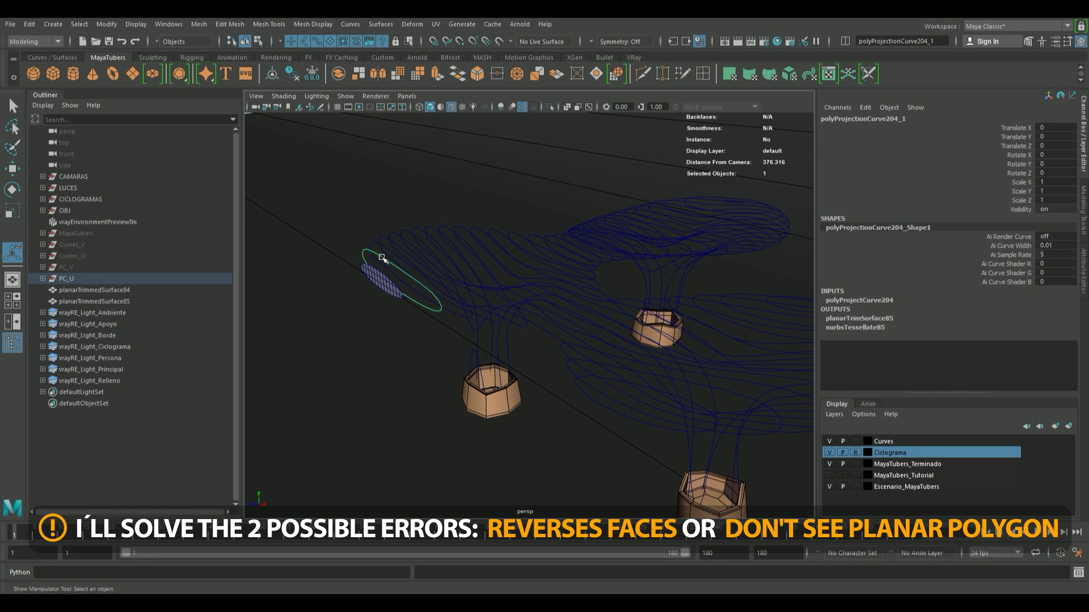
- Box-select the curve ring's points in component mode with the scale tool, then deselect them
right_drag(382, 257, 342, 256)
drag(344, 235, 503, 405)
key(e)
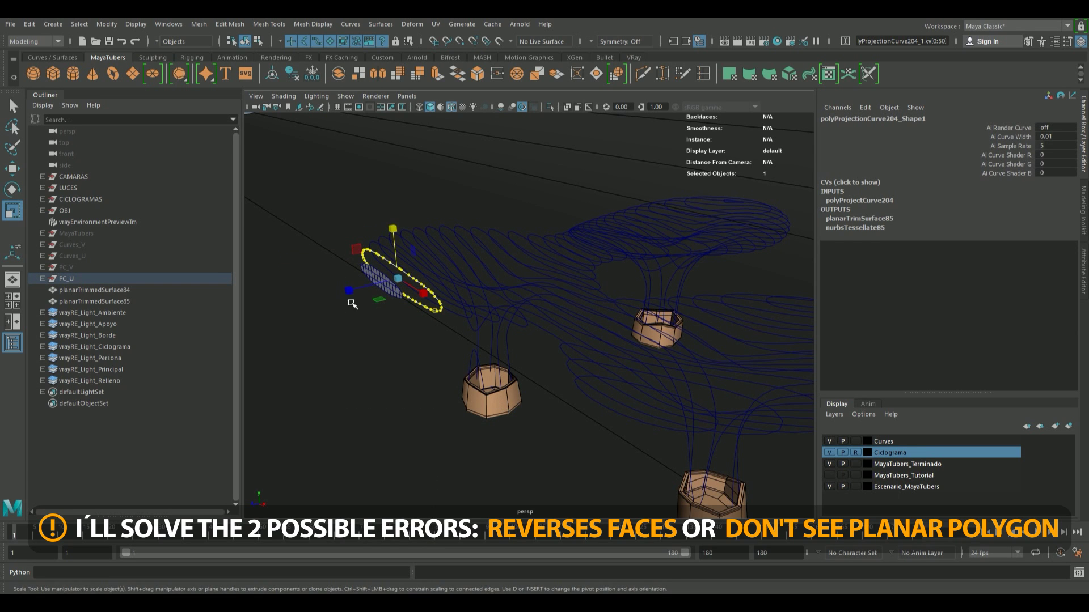
key(r)
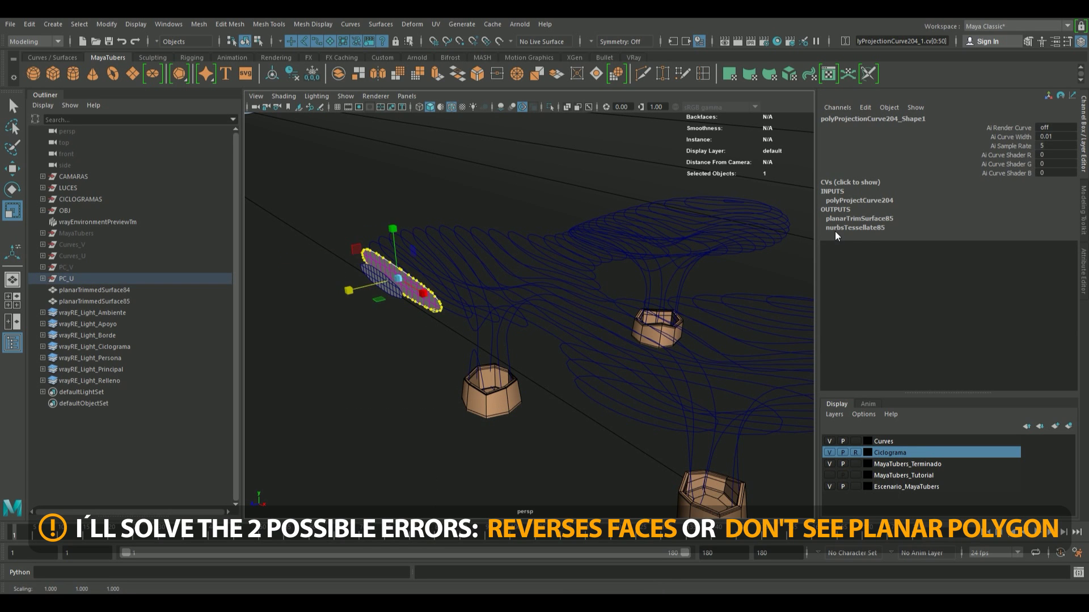
click(364, 188)
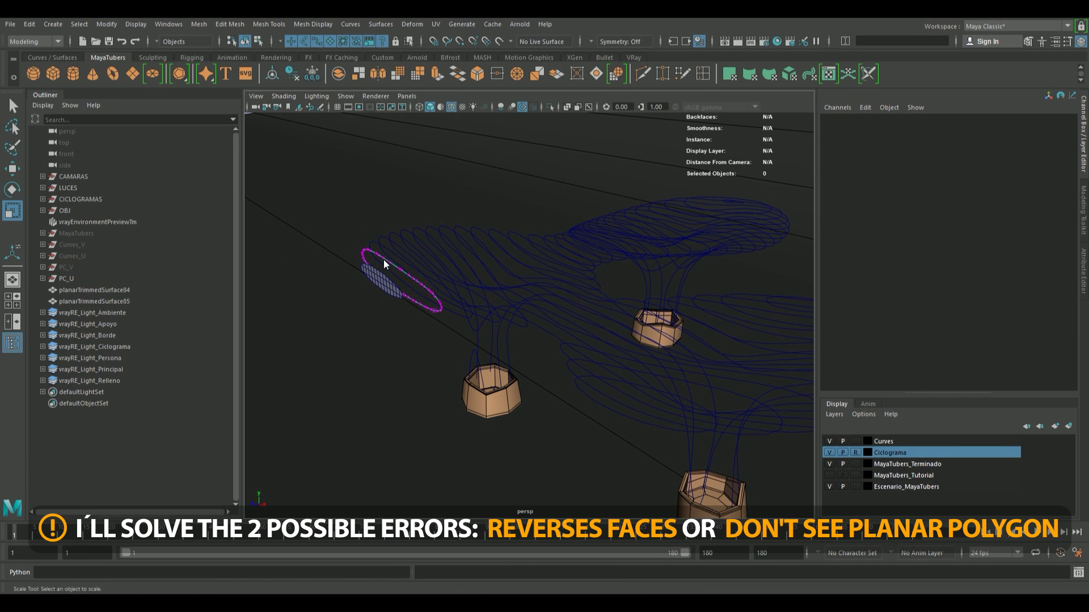
- Orbit to a side view of the canopy and marquee-select all 44 curve rings
right_drag(383, 256, 413, 248)
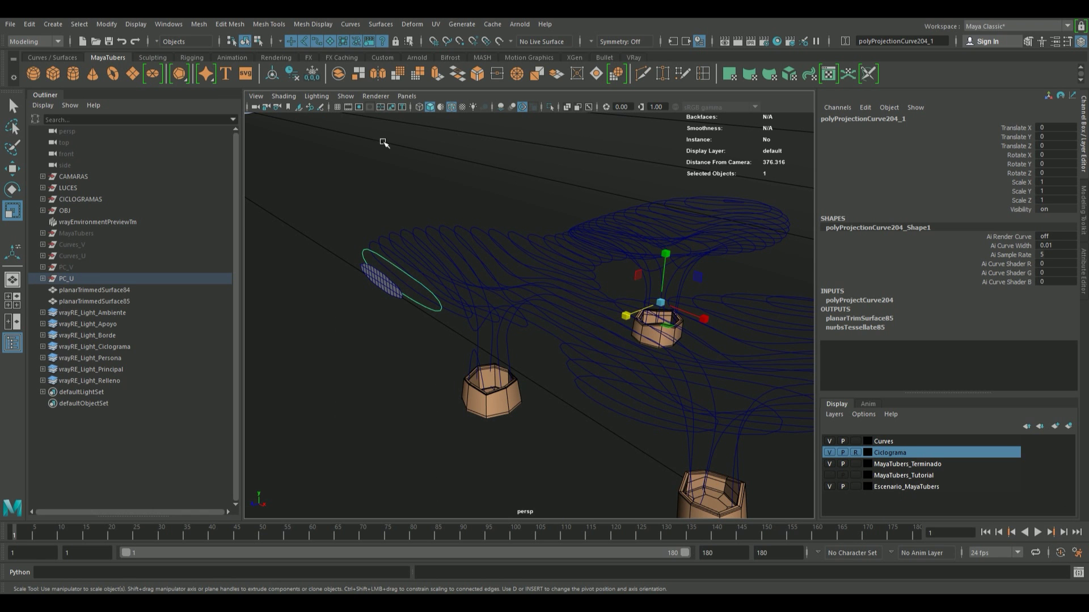
alt+drag(863, 208, 491, 323)
scroll(456, 306, up, 3)
scroll(456, 306, down, 5)
mouse_move(420, 315)
alt+mouse_down()
mouse_move(389, 329)
mouse_move(557, 265)
alt+mouse_up()
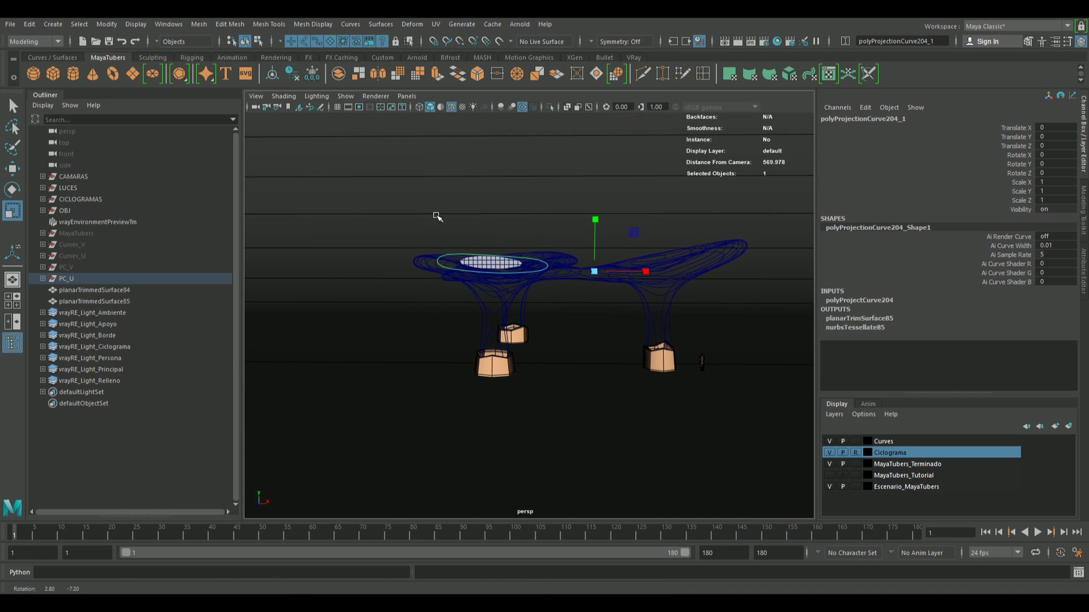
drag(399, 189, 740, 316)
alt+drag(659, 346, 511, 340)
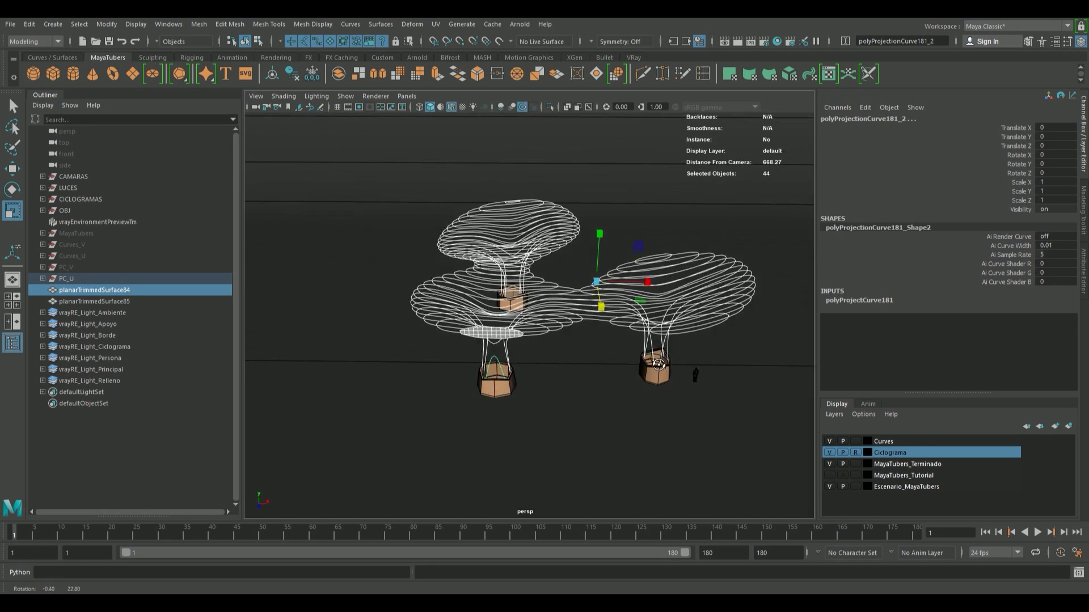
- Delete history on the 44 curve rings and scale them to Z -0.042
click(292, 74)
mouse_move(613, 397)
alt+mouse_down()
mouse_move(624, 400)
mouse_move(414, 360)
alt+mouse_up()
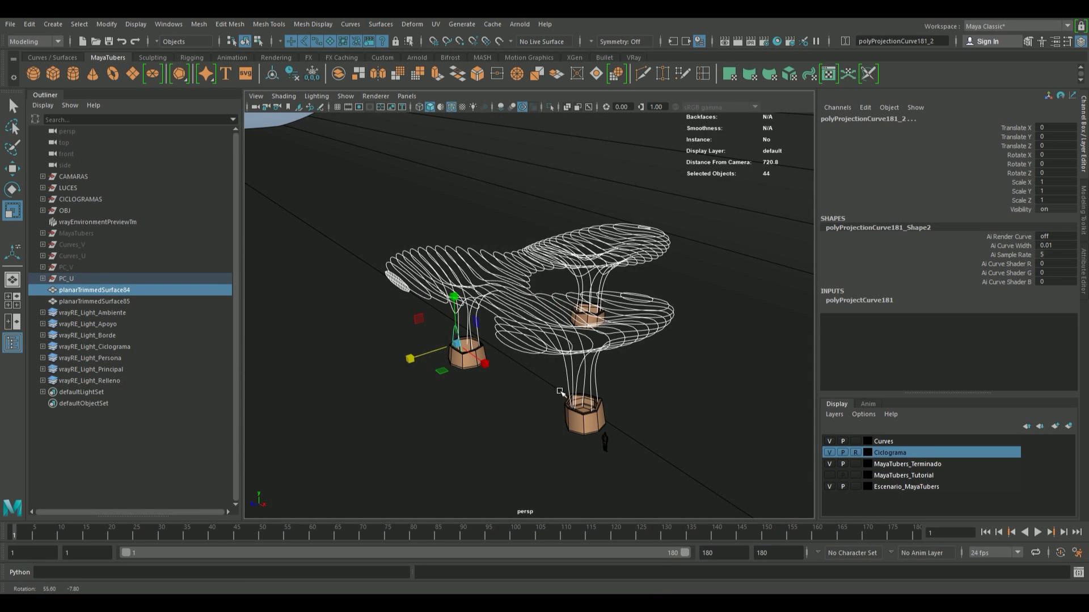
scroll(415, 360, up, 3)
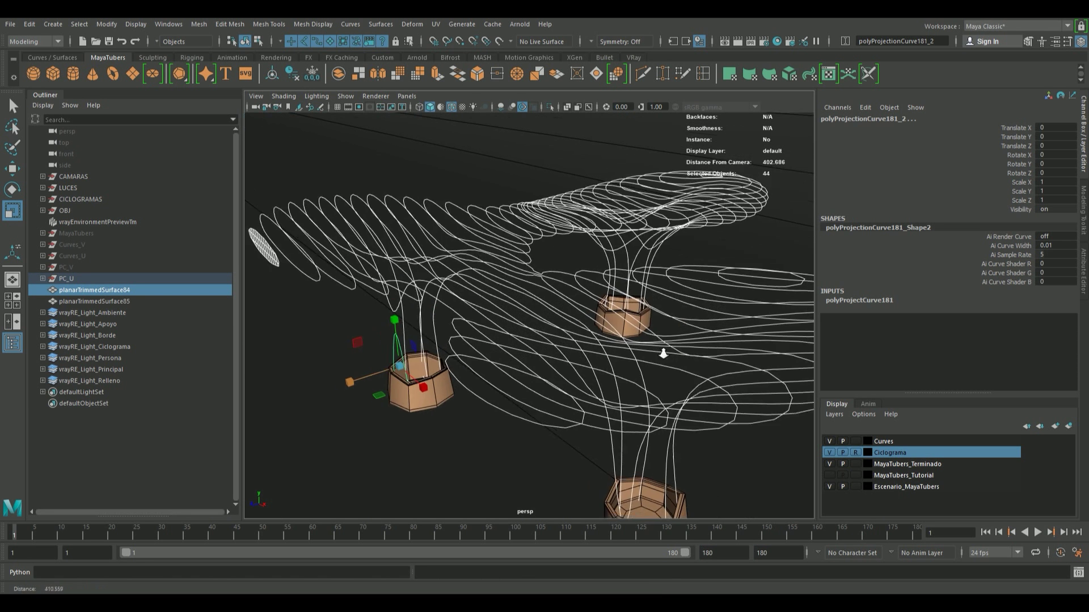
scroll(422, 374, up, 3)
scroll(431, 389, up, 3)
mouse_move(436, 395)
mouse_down()
mouse_move(514, 369)
mouse_move(499, 359)
mouse_up()
scroll(493, 340, up, 3)
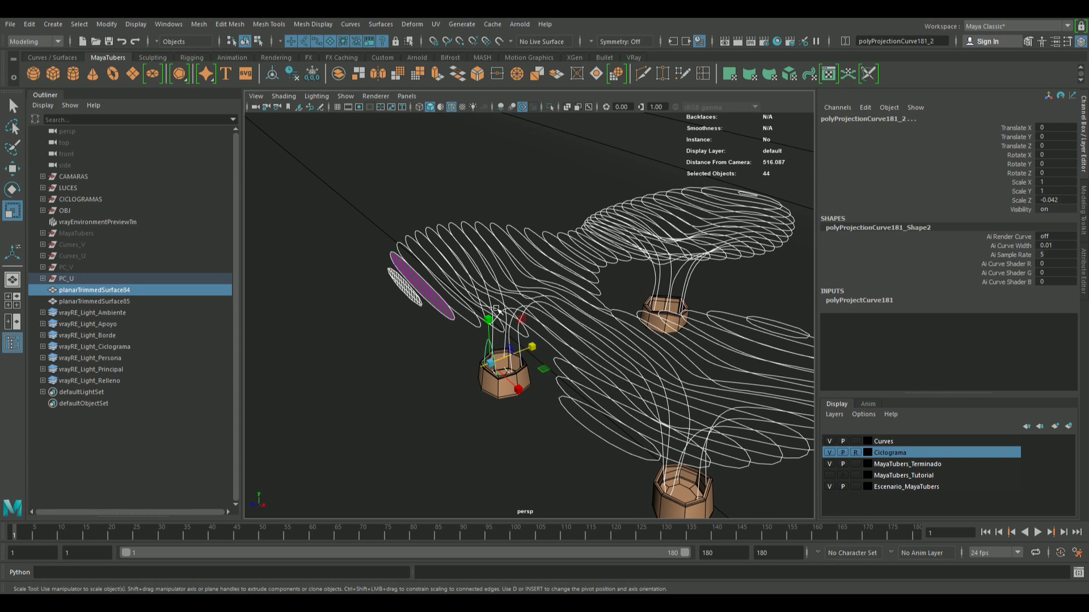
click(464, 299)
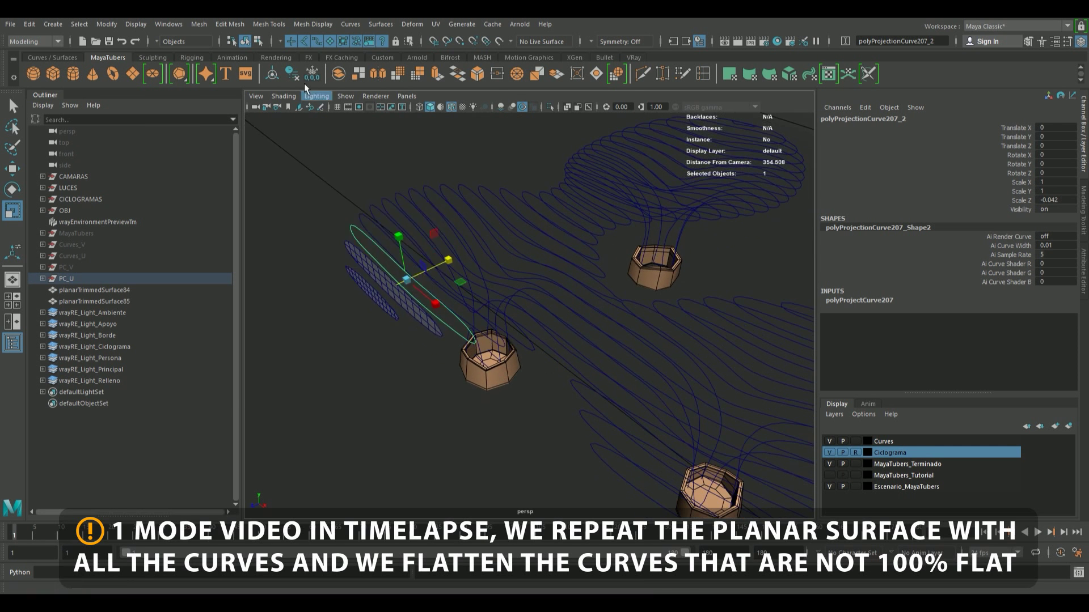
- Run Planar Trim Surface on the remaining curve rings to fill the canopy with patches
click(380, 24)
click(454, 45)
click(701, 316)
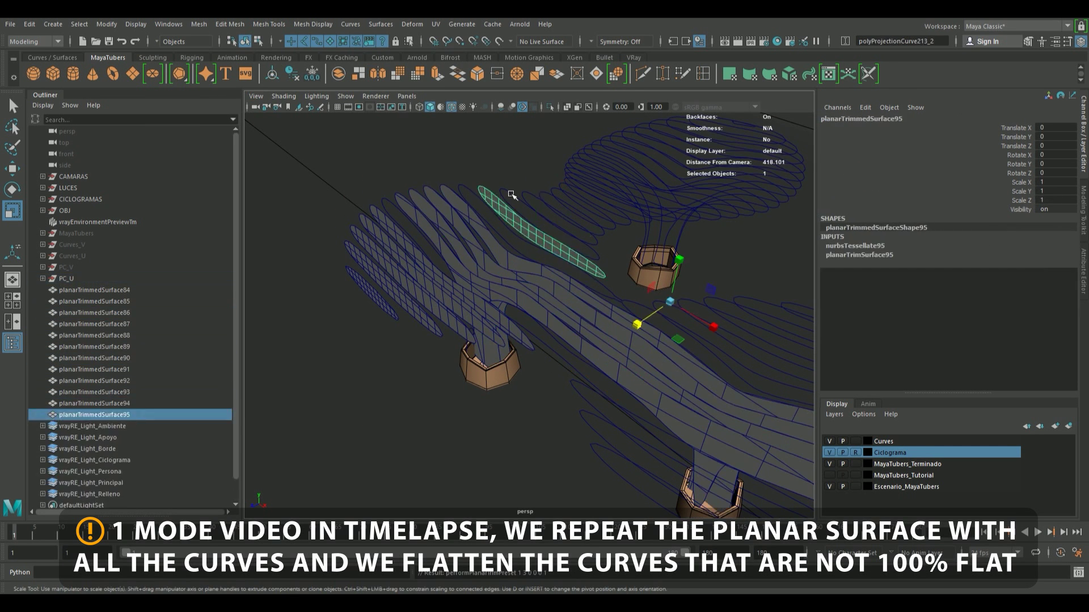
click(460, 345)
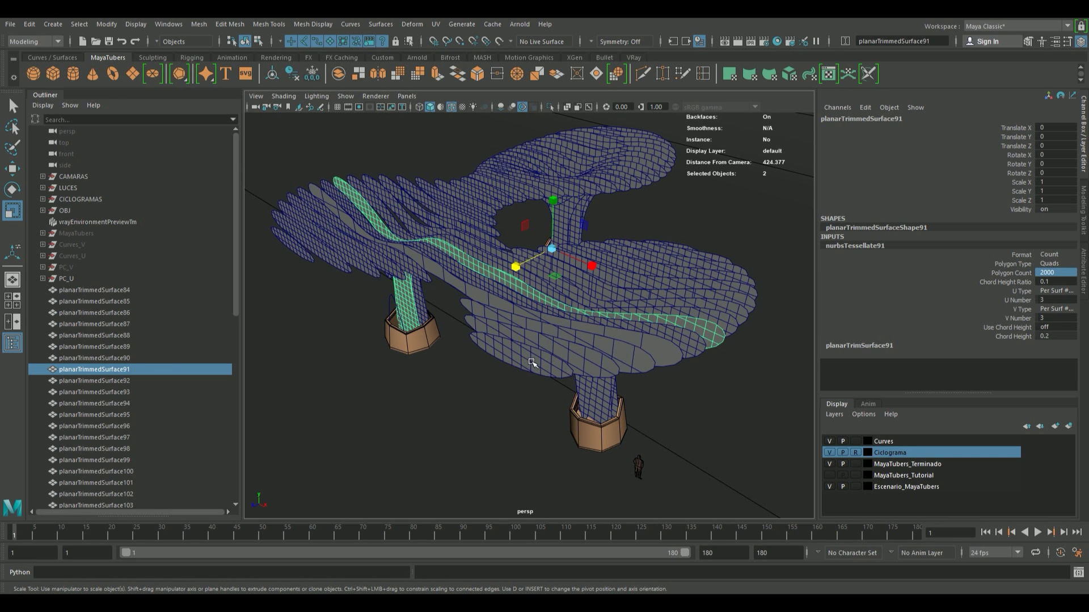
- Inspect the nurbsTessellate settings of planar patches 101 through 104
click(532, 362)
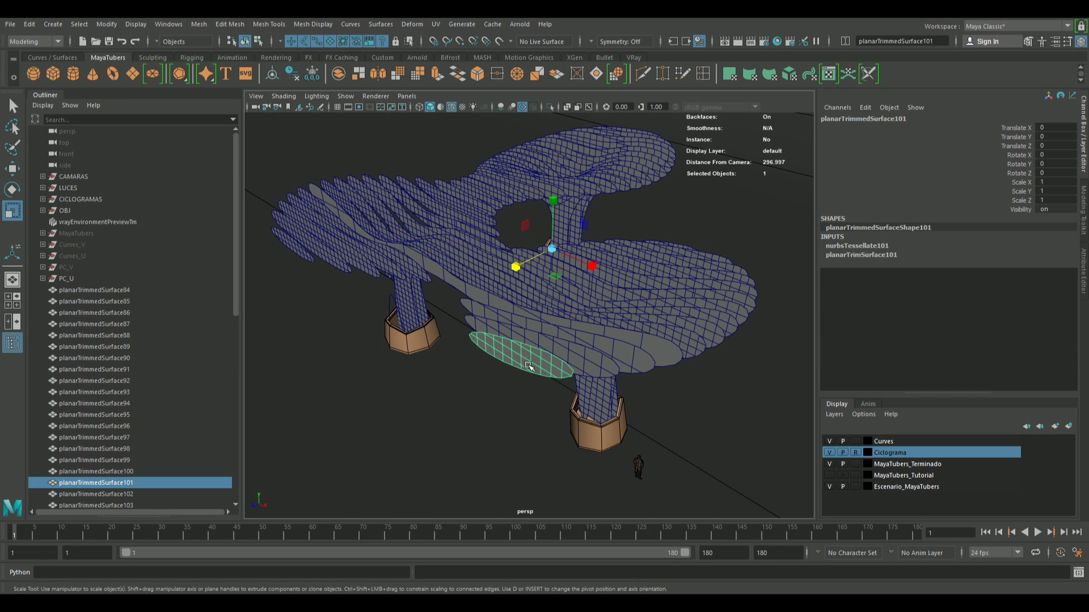
click(854, 247)
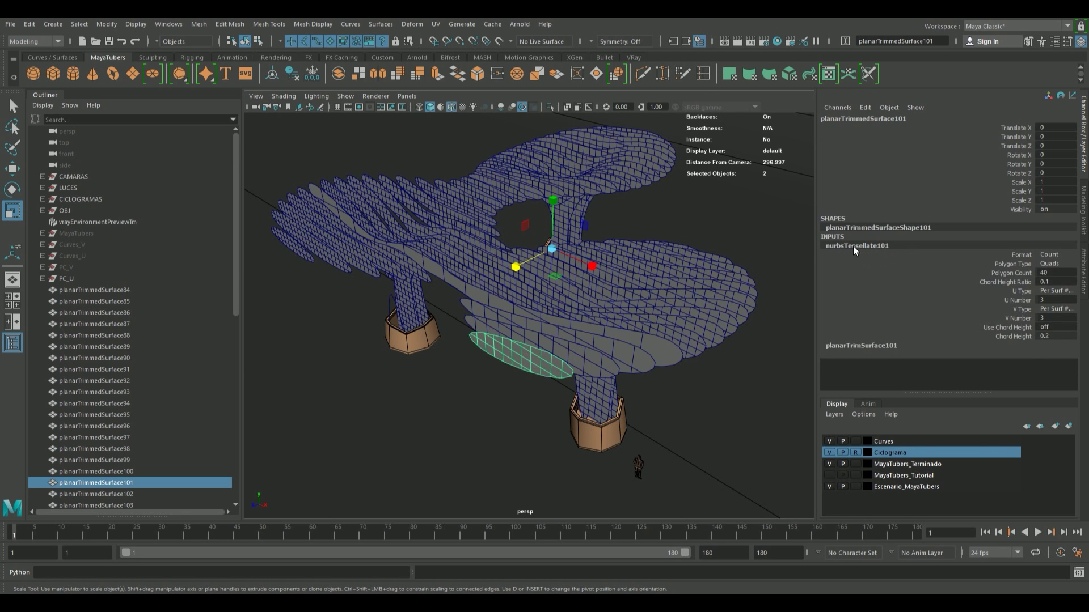
click(591, 357)
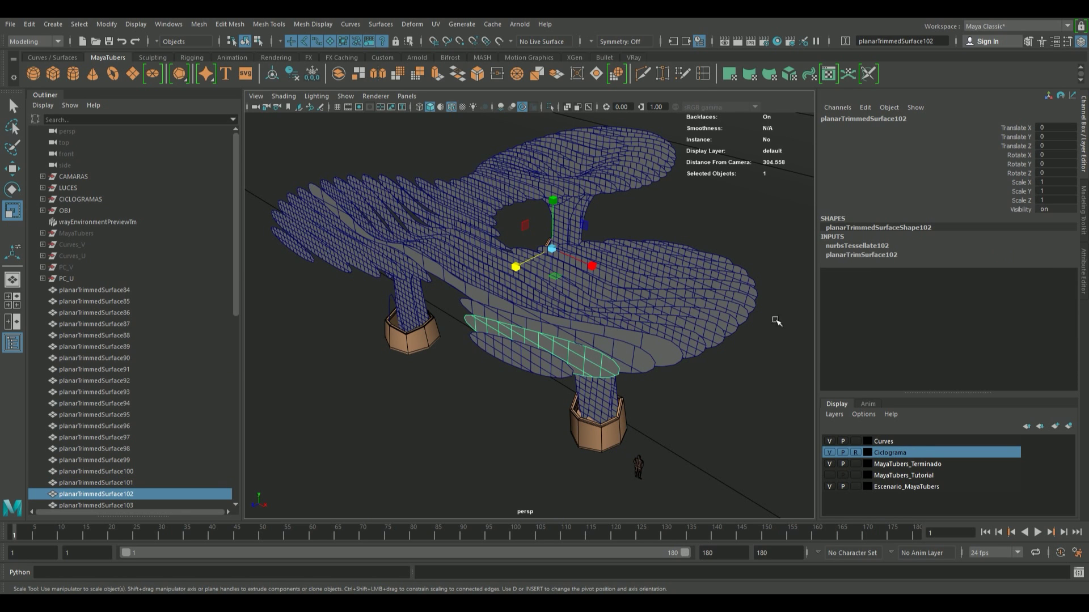
click(881, 245)
click(643, 366)
click(885, 246)
click(652, 343)
click(847, 245)
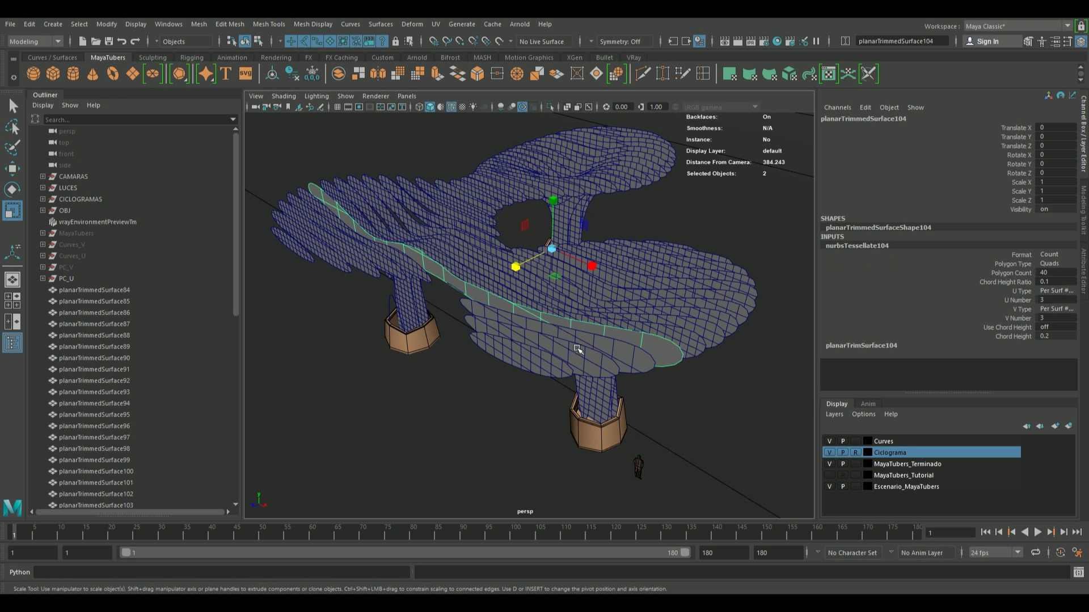
click(534, 361)
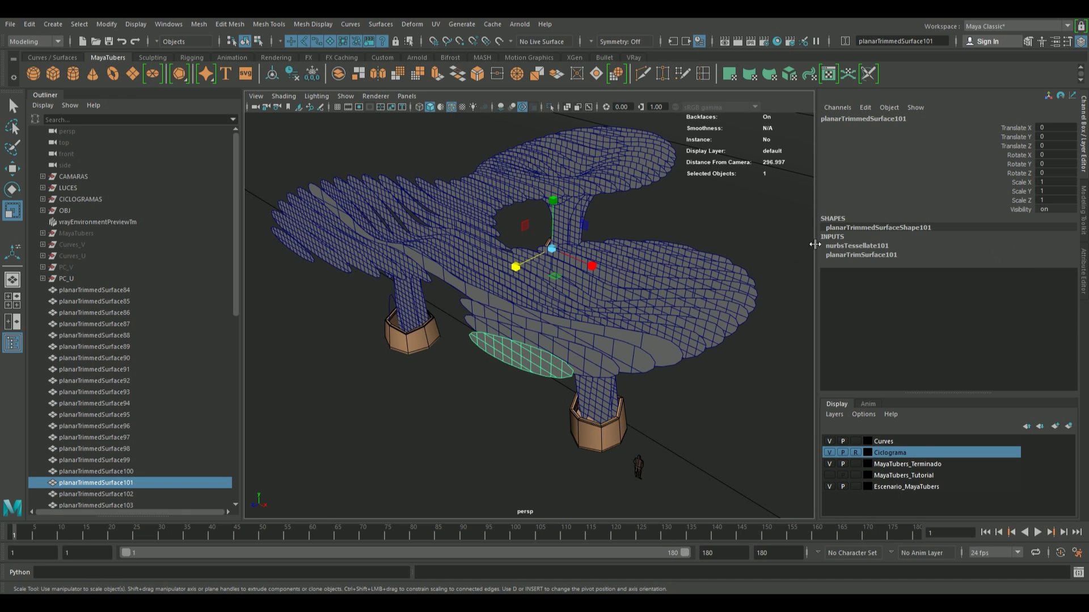
click(850, 246)
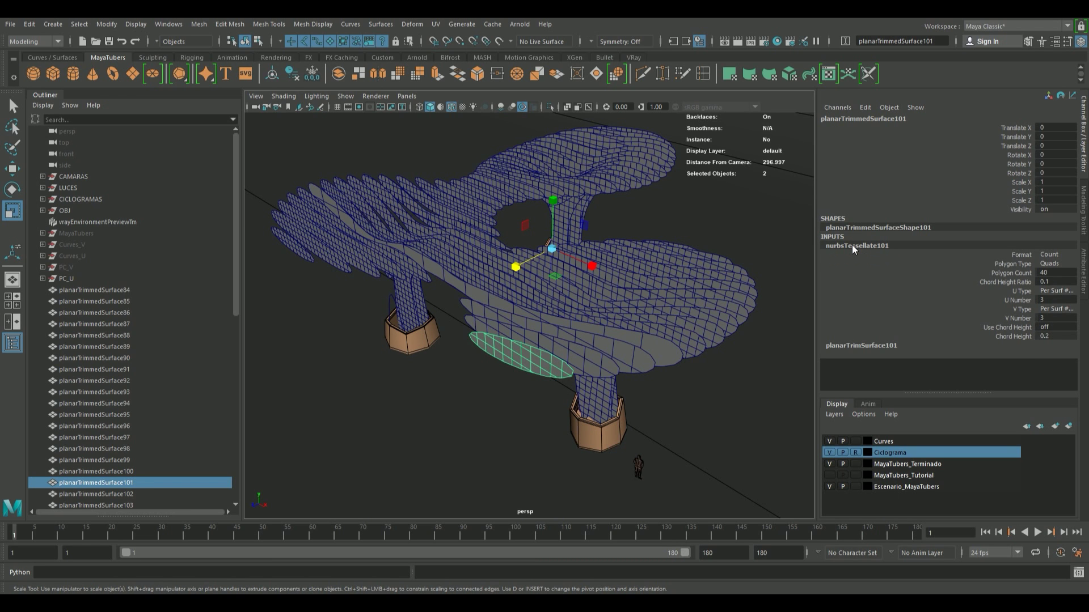
- Set Polygon Count to 60 on patch 101, 100 on patch 102, and 200 on the next patch
double_click(1046, 274)
key(Return)
click(601, 368)
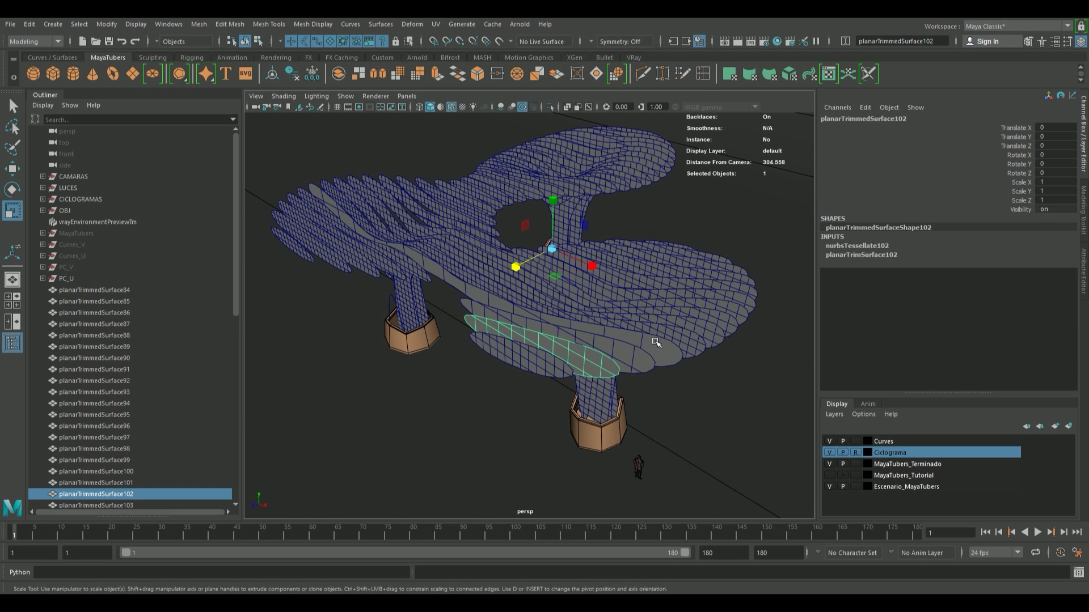
click(882, 247)
double_click(1055, 272)
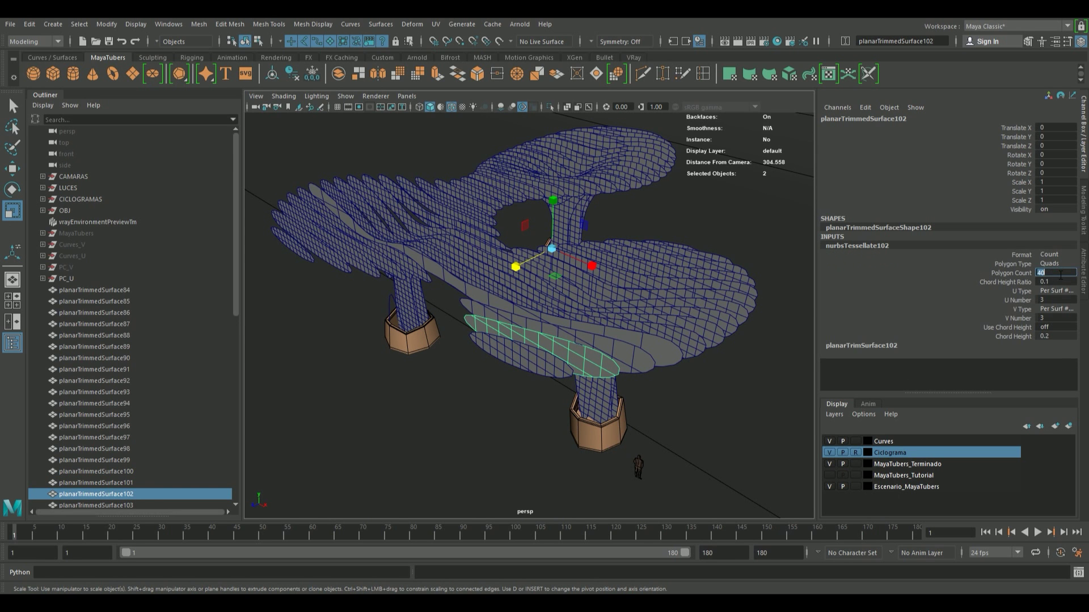
text(0)
key(Return)
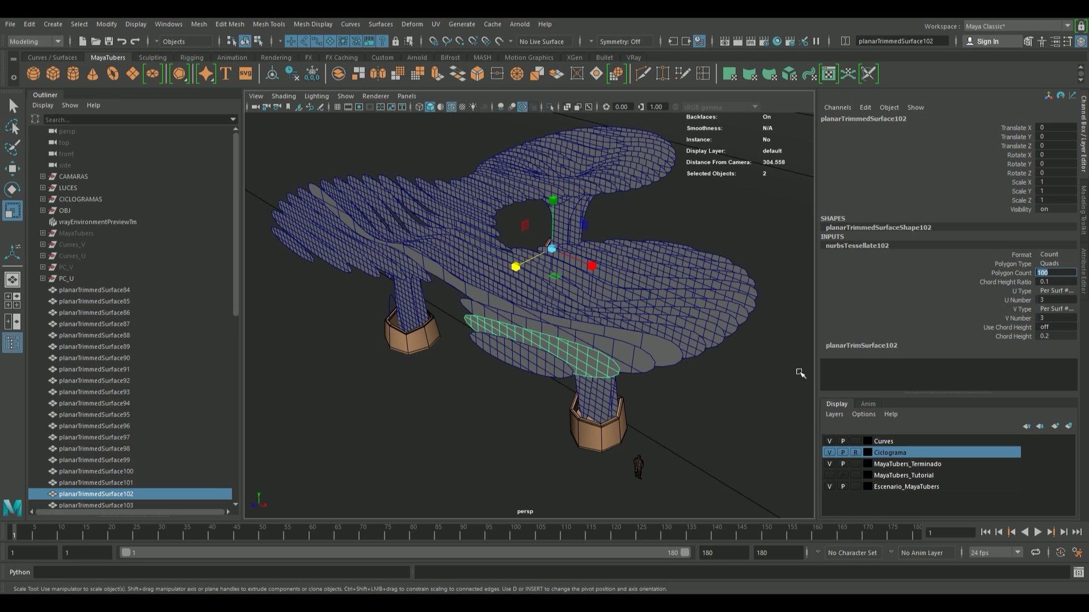
click(607, 346)
click(861, 247)
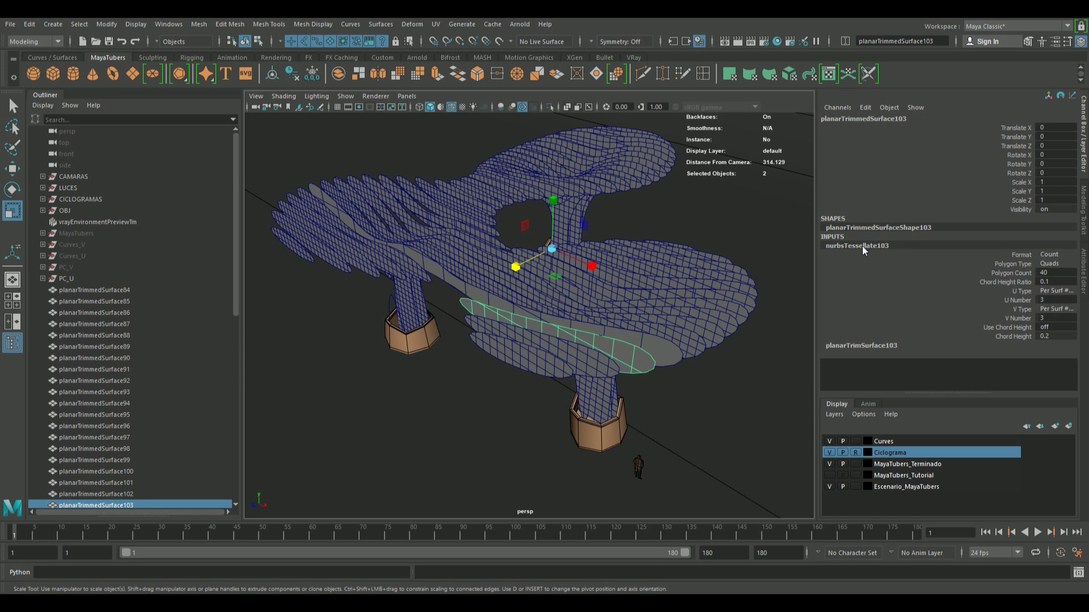
double_click(1041, 272)
key(Return)
- Raise the long strip planarTrimmedSurface104's Polygon Count to 600, then 800
click(668, 344)
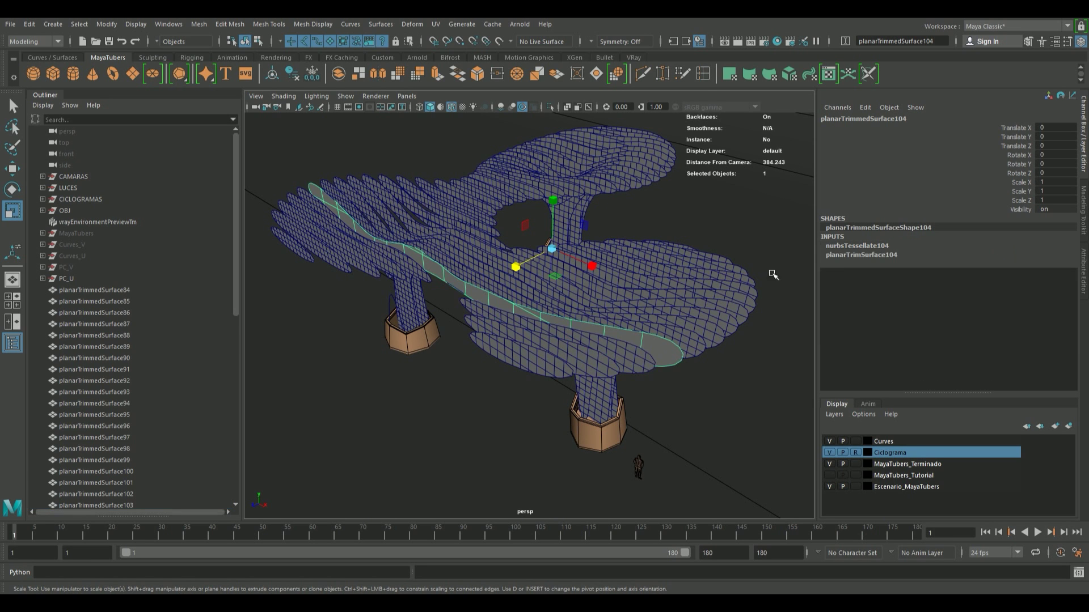
click(865, 246)
double_click(1062, 272)
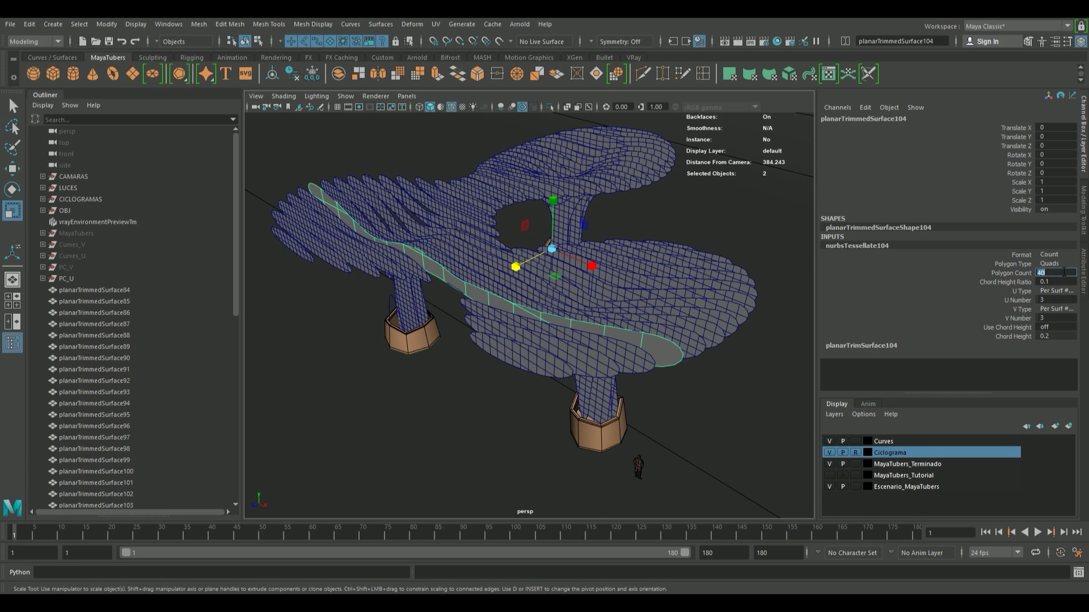
text(0)
key(Return)
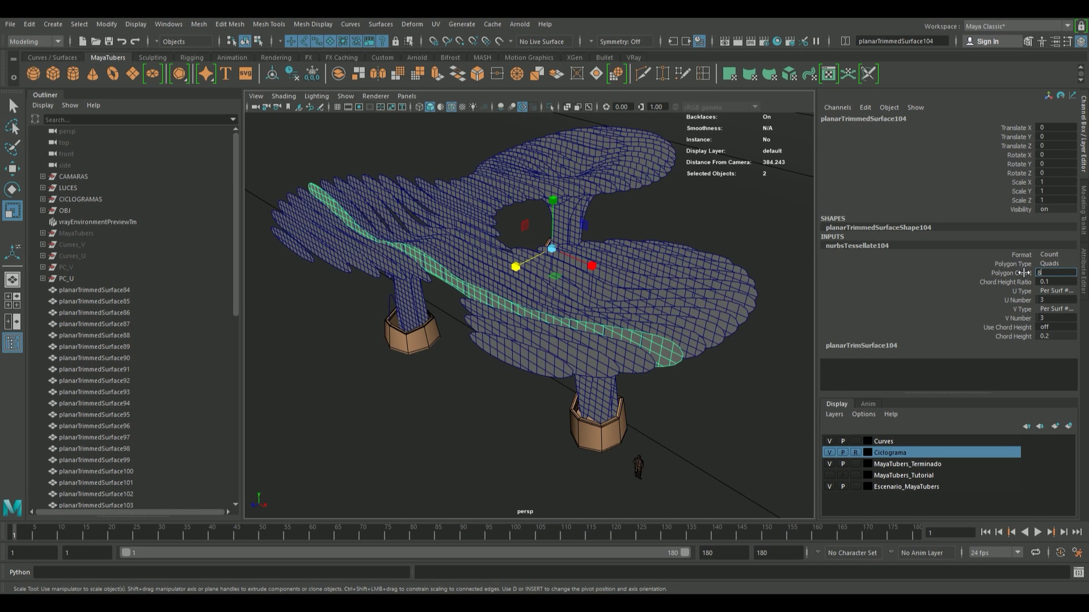
text(00)
key(Return)
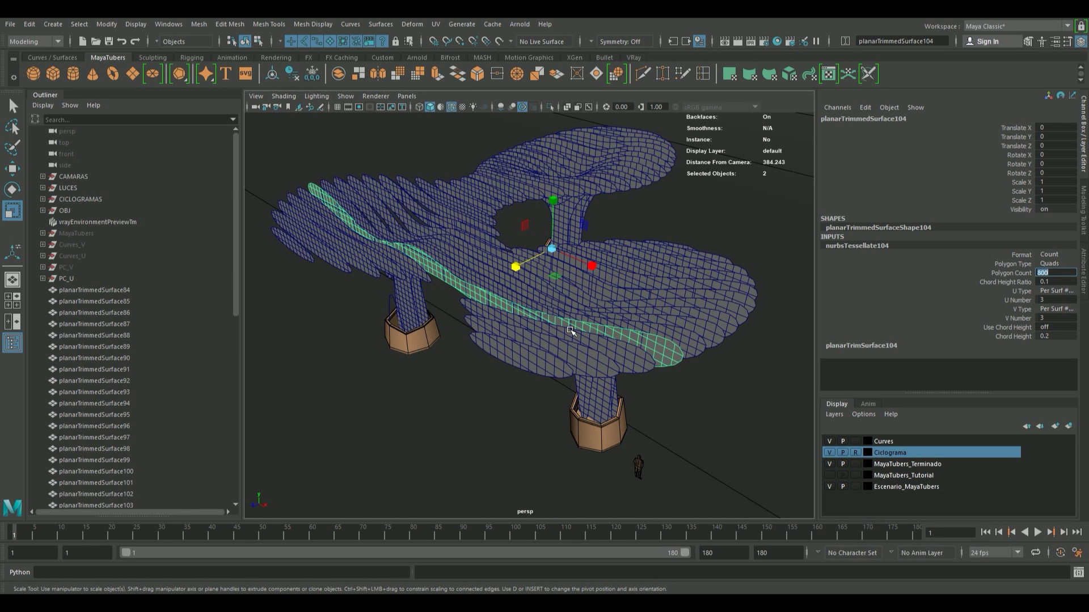
alt+drag(420, 317, 488, 295)
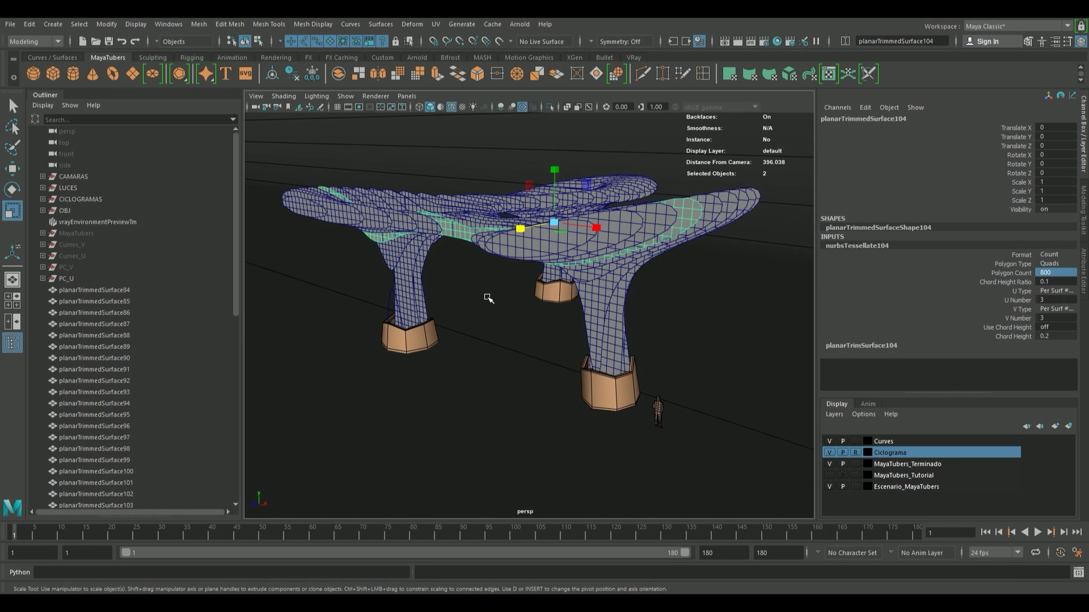
click(396, 302)
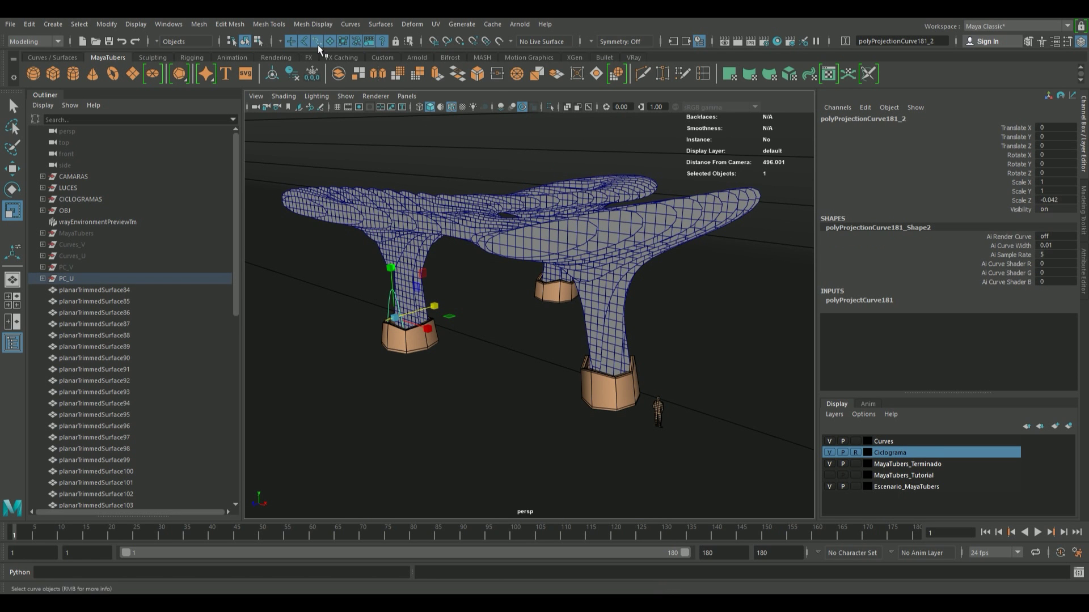
- Create a planar surface from the left leg's projected curve loop
click(377, 25)
click(353, 25)
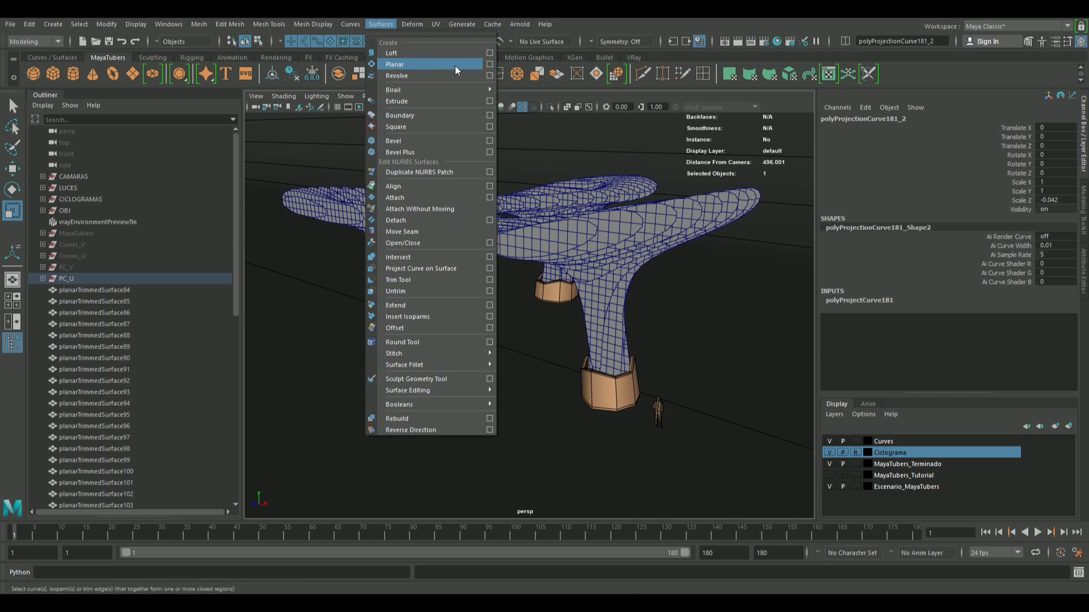
click(455, 66)
alt+drag(403, 315, 421, 316)
scroll(420, 317, up, 1)
scroll(477, 326, up, 1)
scroll(471, 331, up, 2)
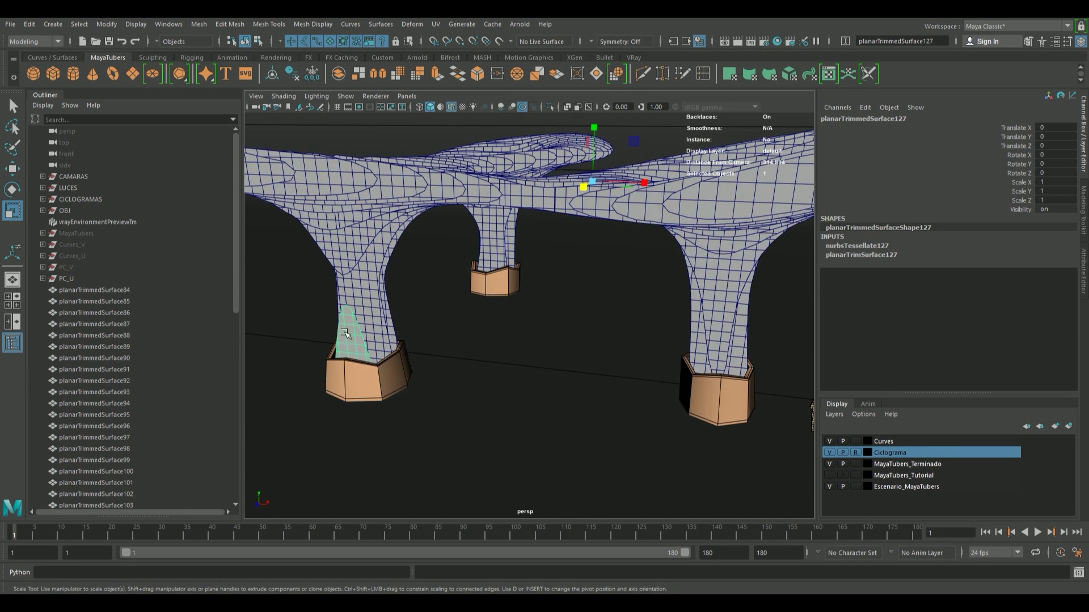
- Set the new nurbsTessellate127 Polygon Count to 80
click(886, 248)
double_click(1063, 276)
text(80)
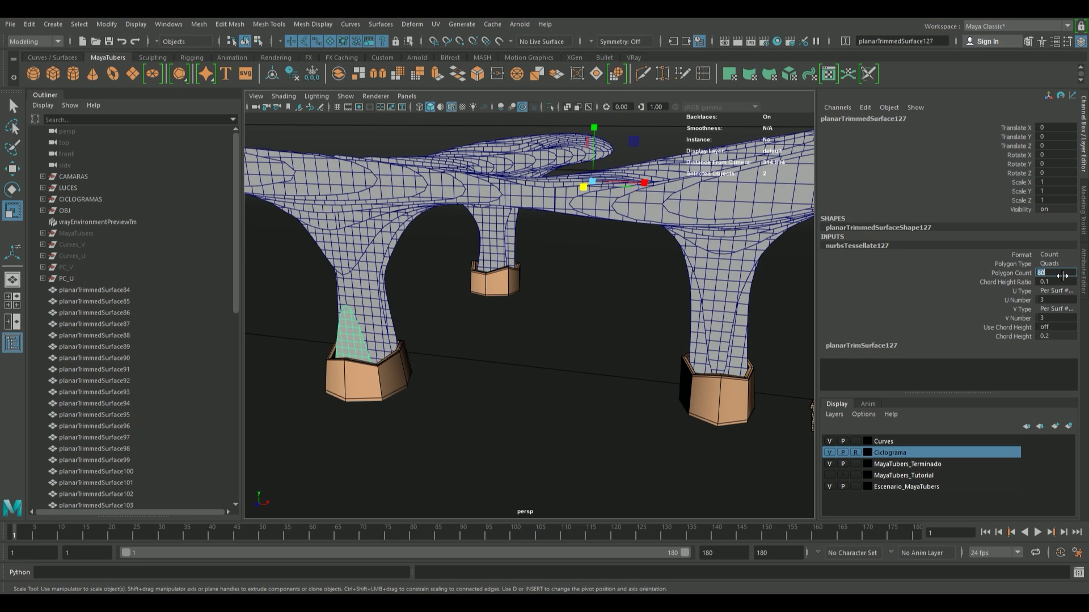
key(Return)
scroll(629, 302, down, 3)
alt+drag(487, 333, 683, 325)
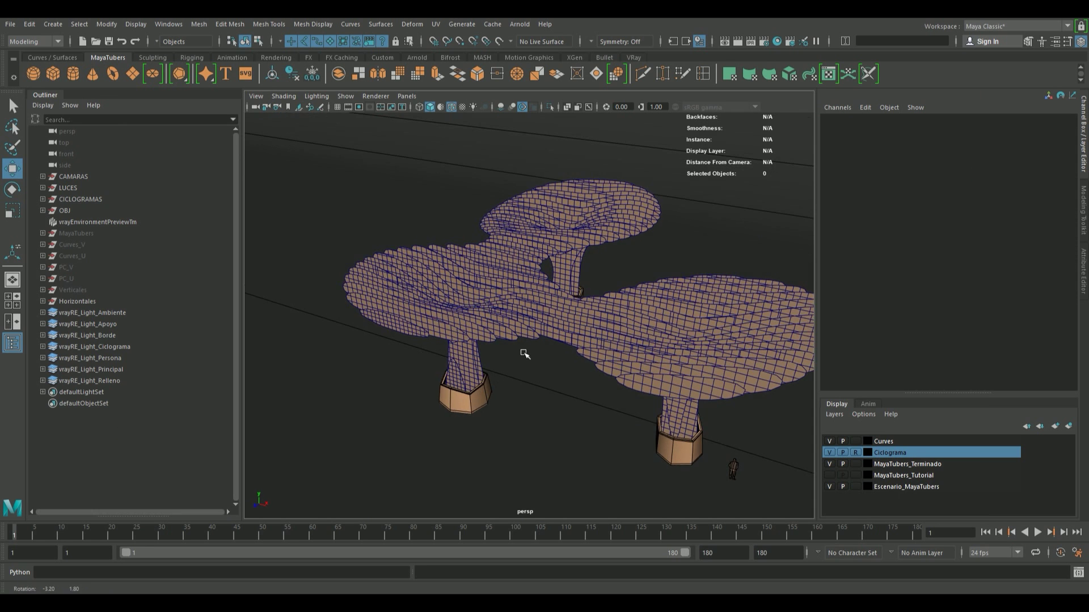
- Select the canopy slat surfaces and extrude them with Thickness 1.125
alt+middle_drag(520, 353, 504, 336)
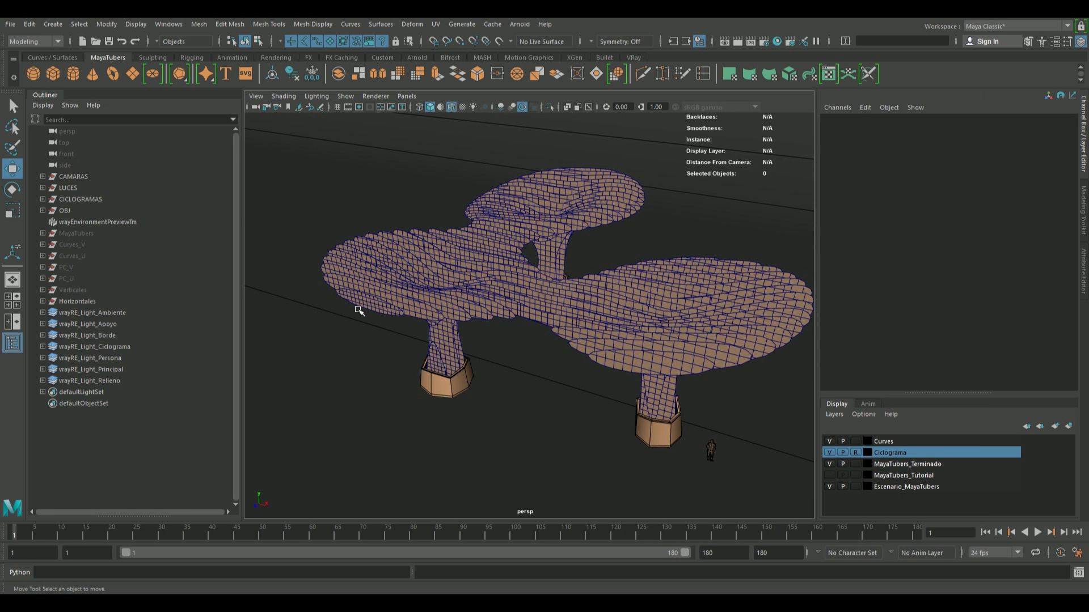
mouse_move(505, 314)
alt+mouse_down()
mouse_move(532, 294)
mouse_move(525, 272)
mouse_move(510, 273)
alt+mouse_up()
mouse_move(330, 166)
mouse_down()
mouse_move(688, 296)
mouse_move(750, 293)
mouse_up()
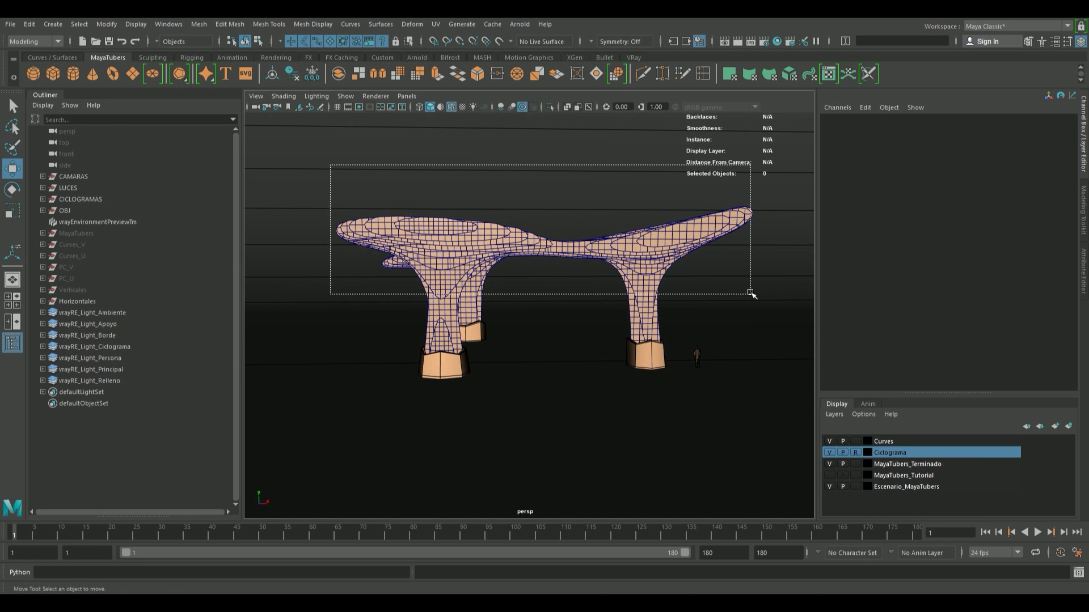
mouse_move(433, 340)
alt+mouse_down()
mouse_move(388, 363)
mouse_move(296, 355)
mouse_move(440, 372)
mouse_move(478, 388)
alt+mouse_up()
click(436, 78)
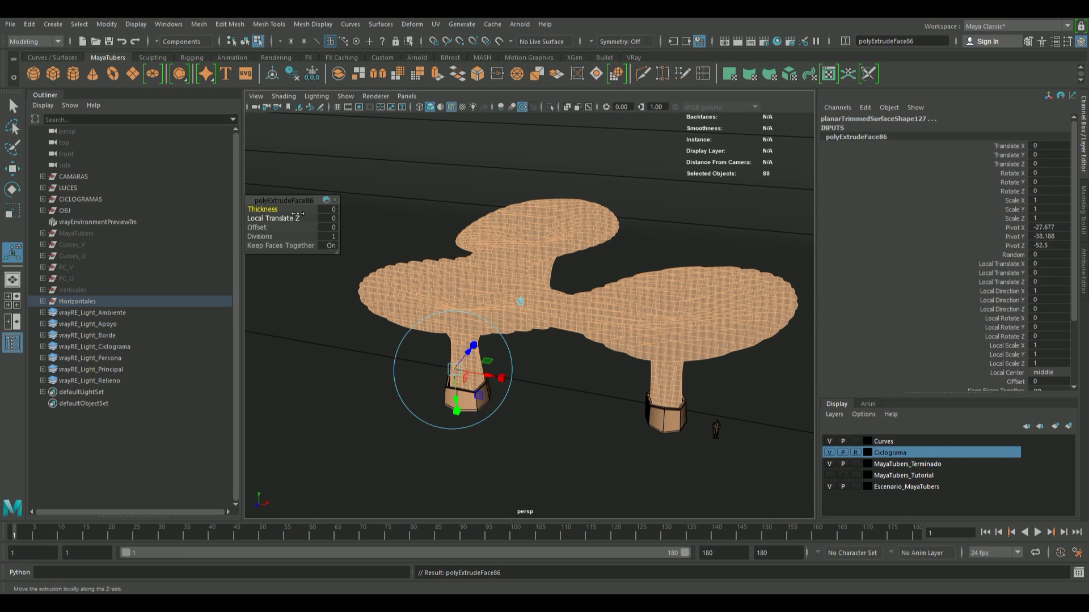
click(329, 209)
text(1.12)
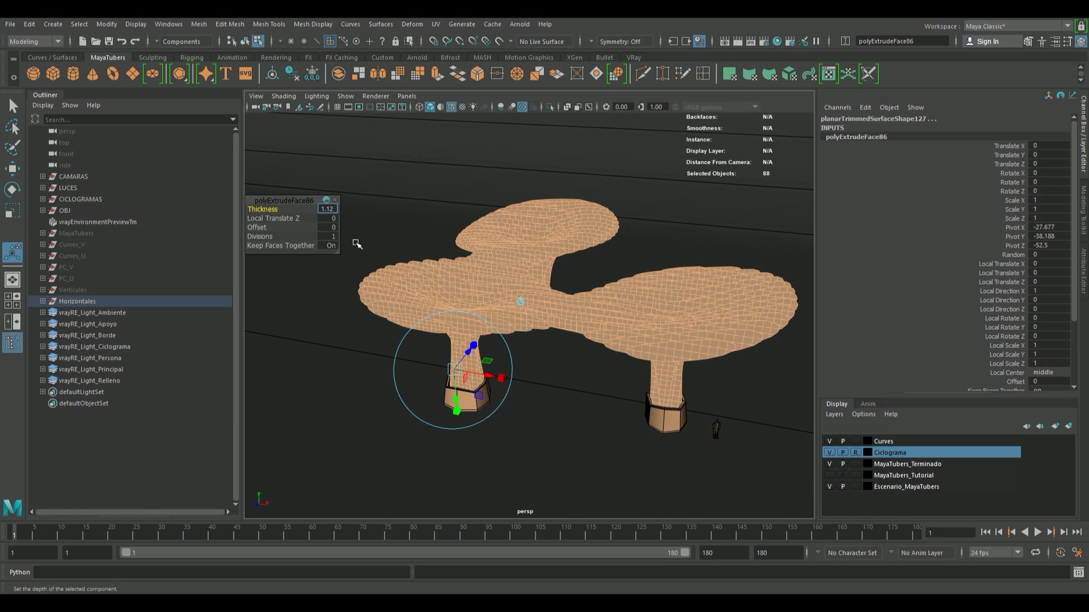
text(5)
key(Return)
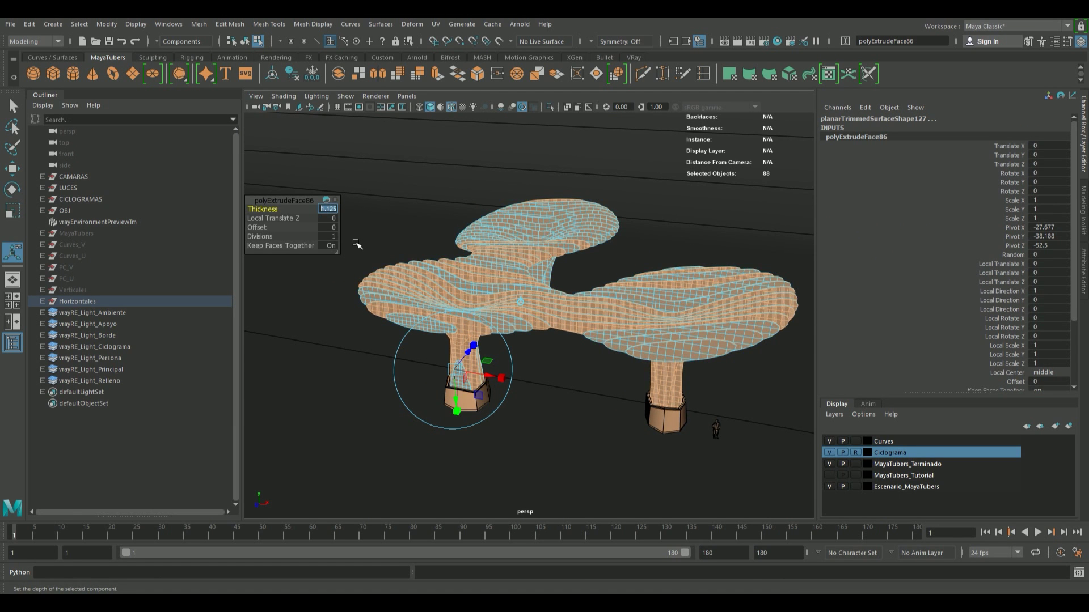
- Switch to object selection and clear the selection to review the extruded slats
alt+drag(357, 243, 431, 266)
scroll(510, 340, up, 5)
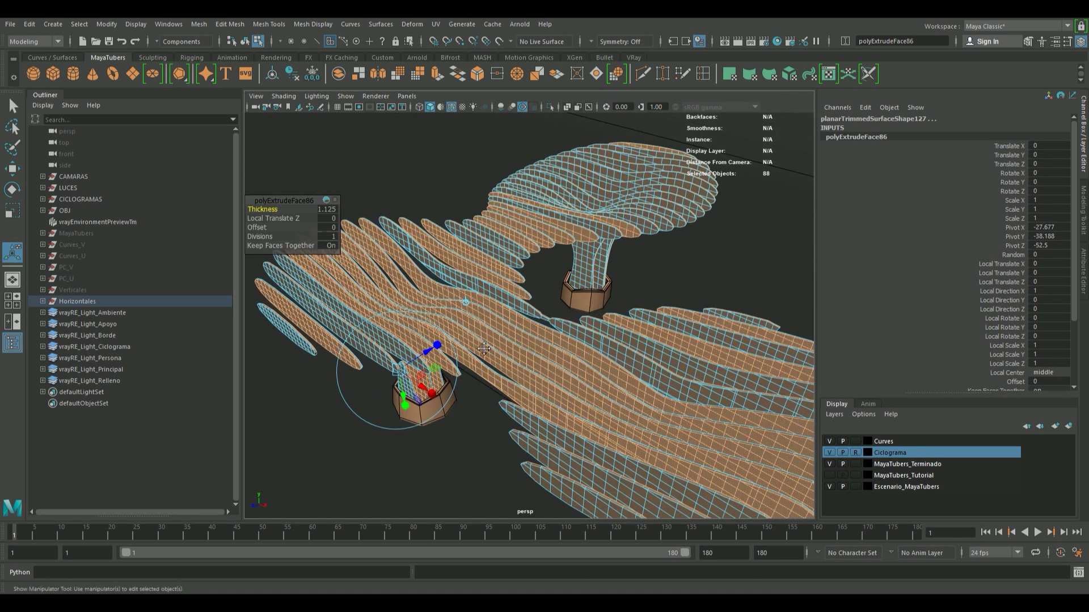
scroll(510, 340, up, 3)
alt+drag(543, 356, 448, 185)
key(F8)
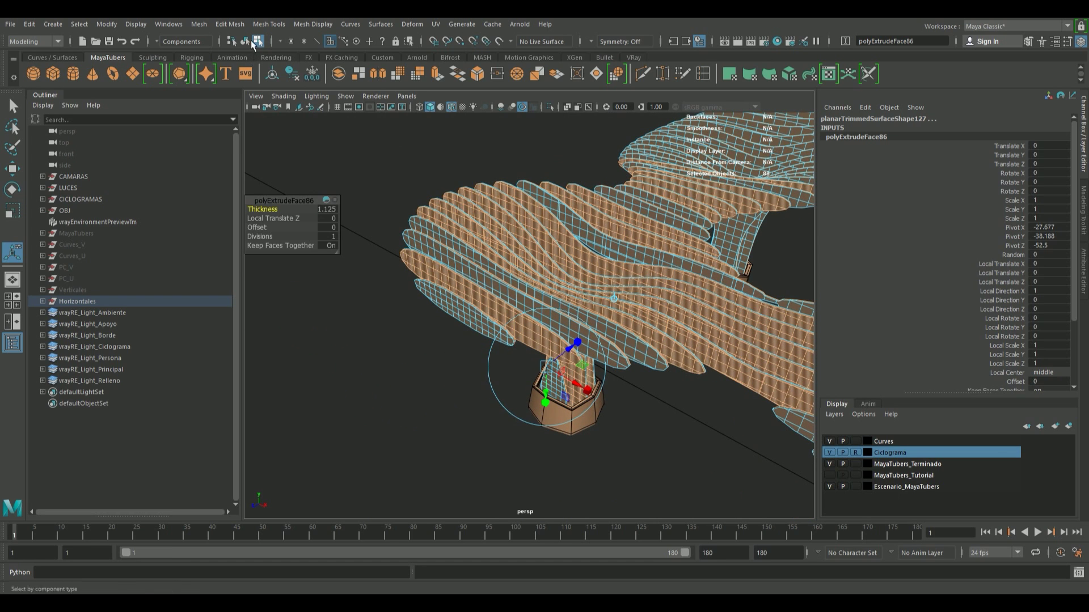
click(392, 159)
mouse_move(650, 279)
alt+mouse_down()
mouse_move(552, 314)
mouse_move(555, 334)
mouse_move(548, 321)
alt+mouse_up()
- Switch the middle, left and right leg bases to smooth display mode 3
click(539, 350)
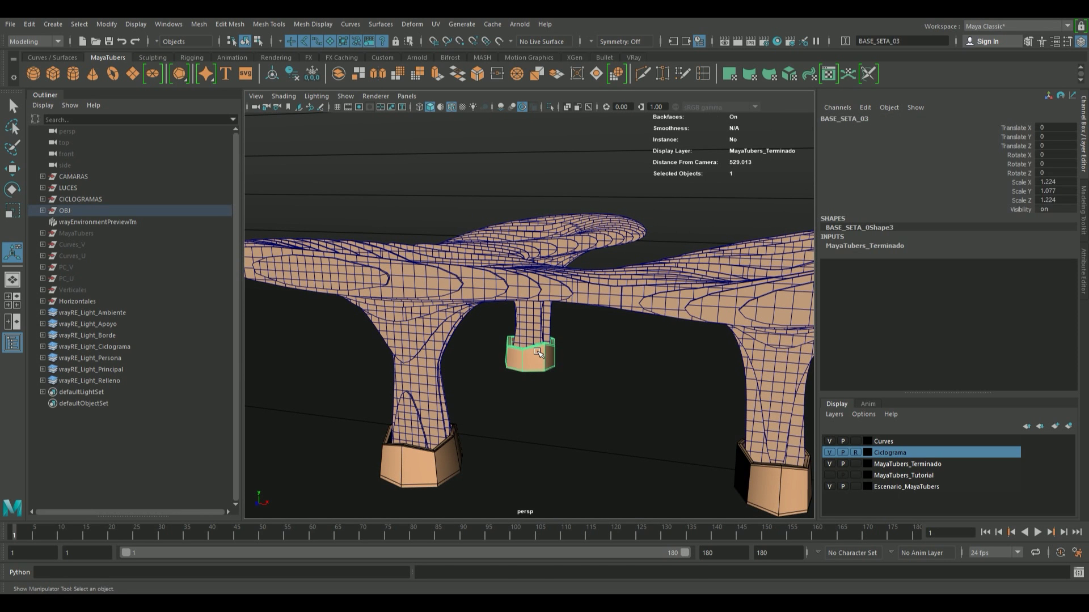
key(3)
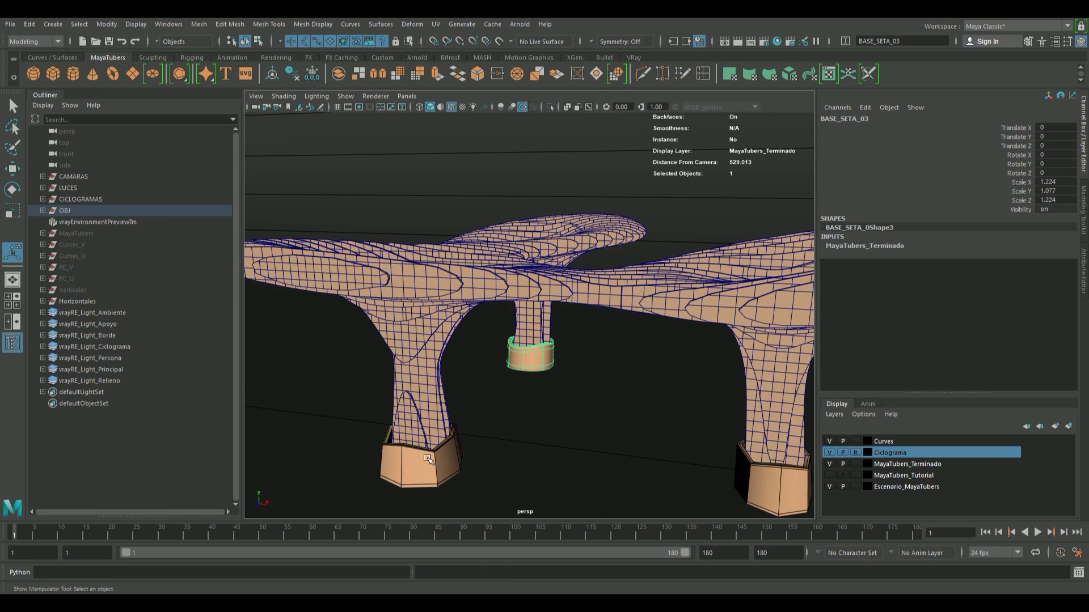
click(431, 457)
key(3)
click(734, 494)
key(3)
- Select the Verticales group and unhide all hidden objects with Shift+H
mouse_move(663, 413)
alt+mouse_down()
mouse_move(620, 397)
mouse_move(589, 410)
alt+mouse_up()
click(91, 290)
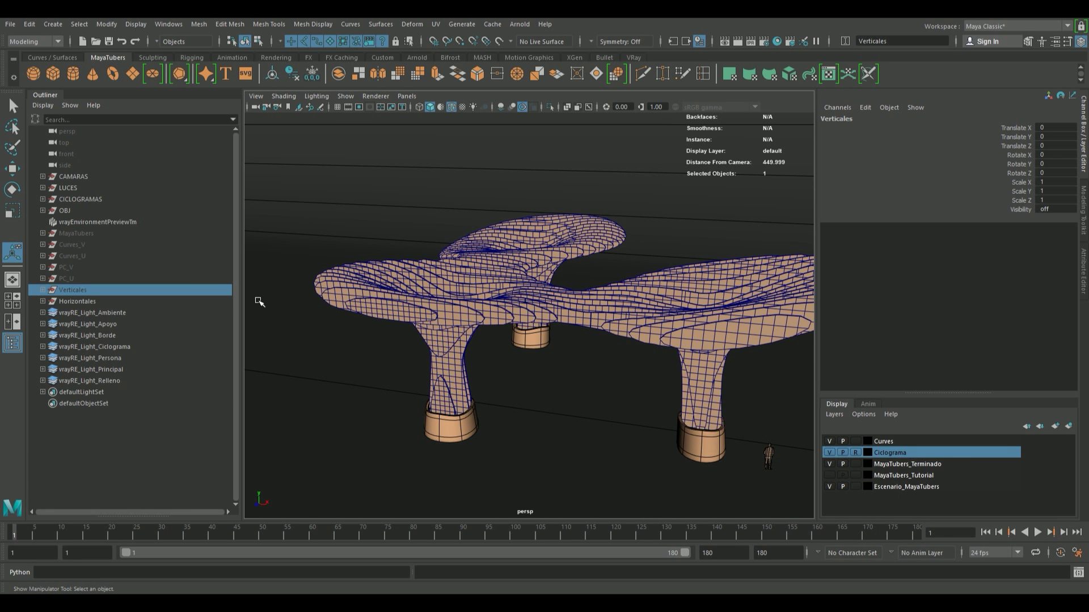
key(shift+h)
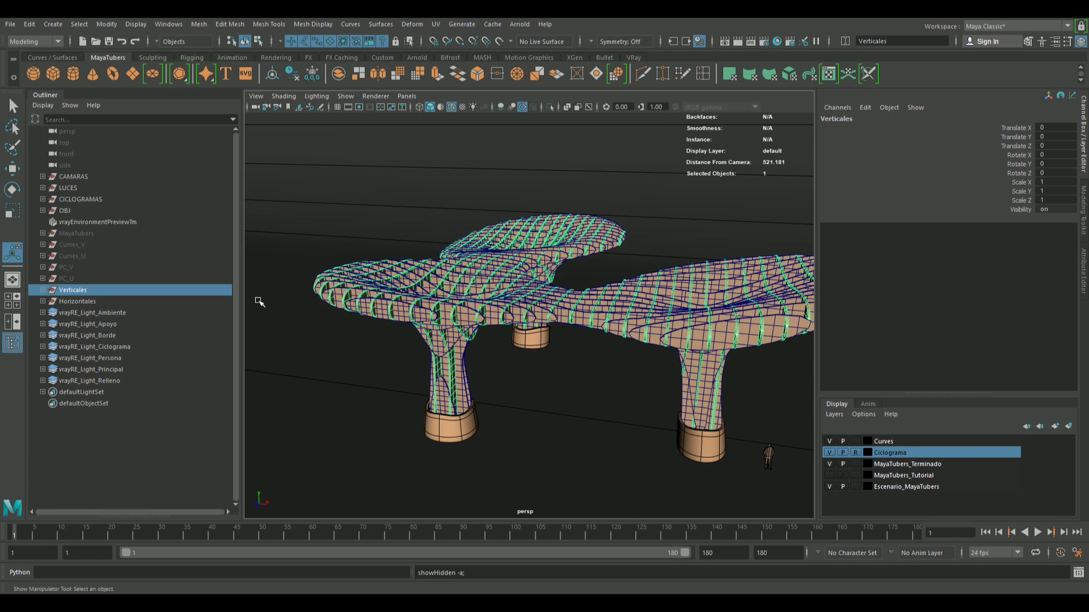
- Raise the Horizontales group with the Move tool so it interlocks with the vertical slats
click(85, 302)
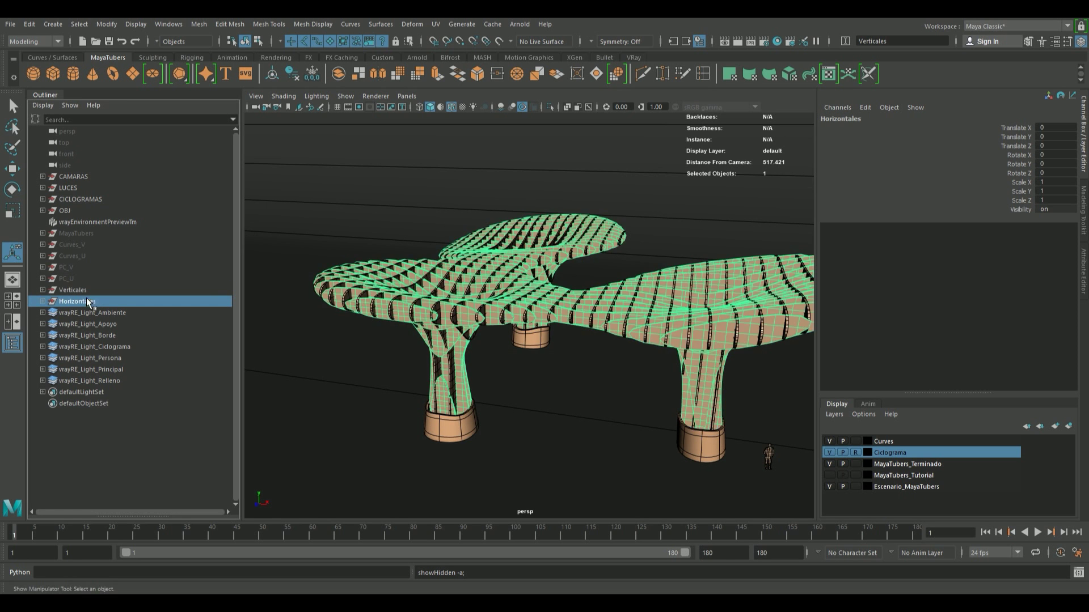
alt+drag(295, 317, 314, 319)
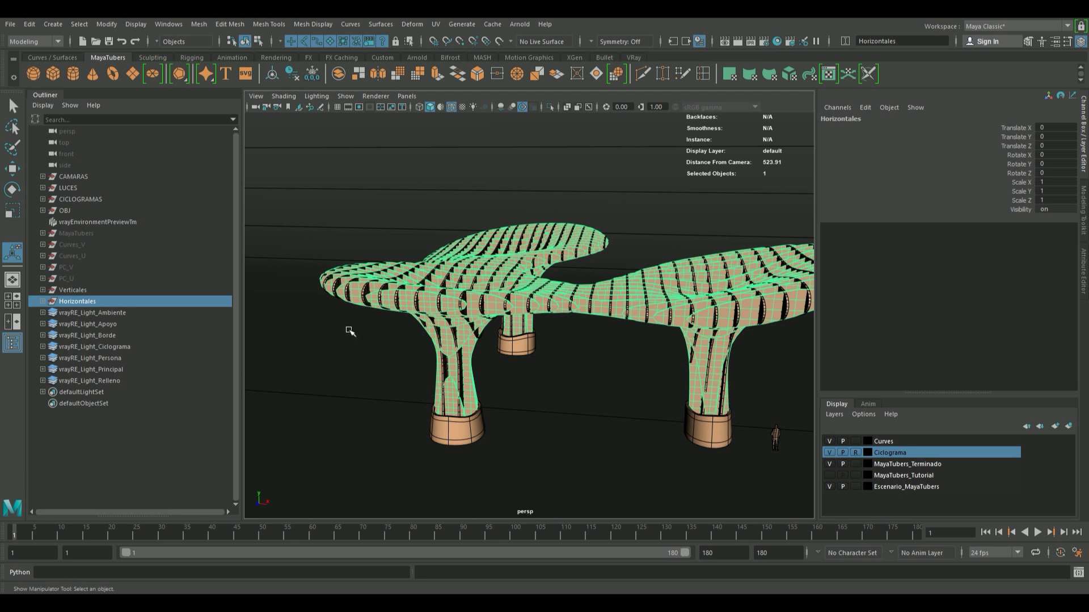
key(w)
alt+drag(425, 322, 453, 306)
drag(624, 227, 624, 221)
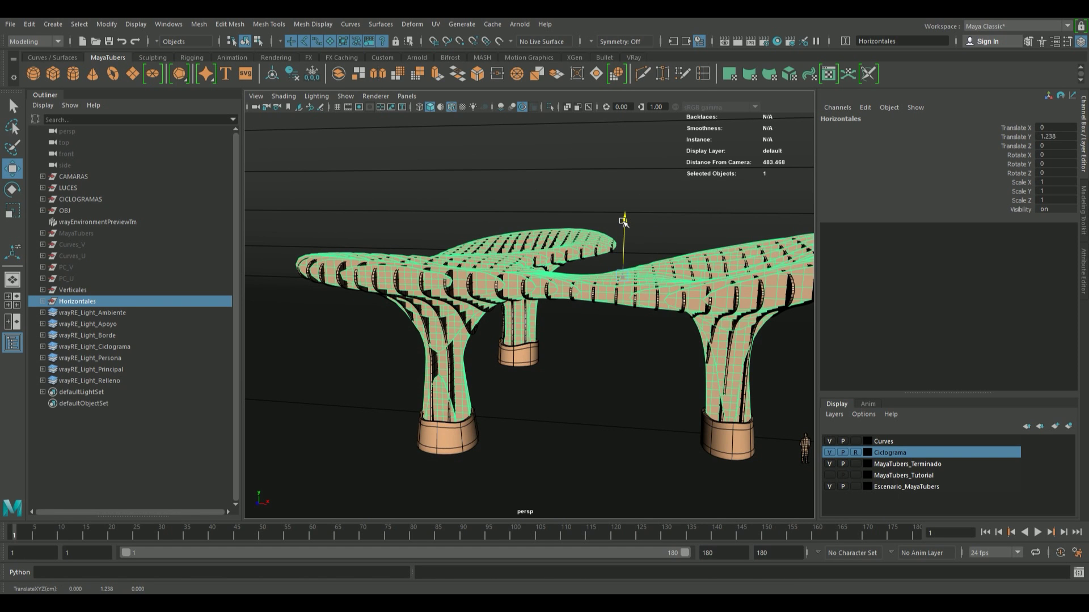
drag(623, 222, 624, 227)
mouse_move(388, 305)
alt+mouse_down()
mouse_move(376, 287)
mouse_move(391, 260)
alt+mouse_up()
- Move the slat patch planarTrimmedSurface127 at the left leg downward
click(391, 260)
click(448, 391)
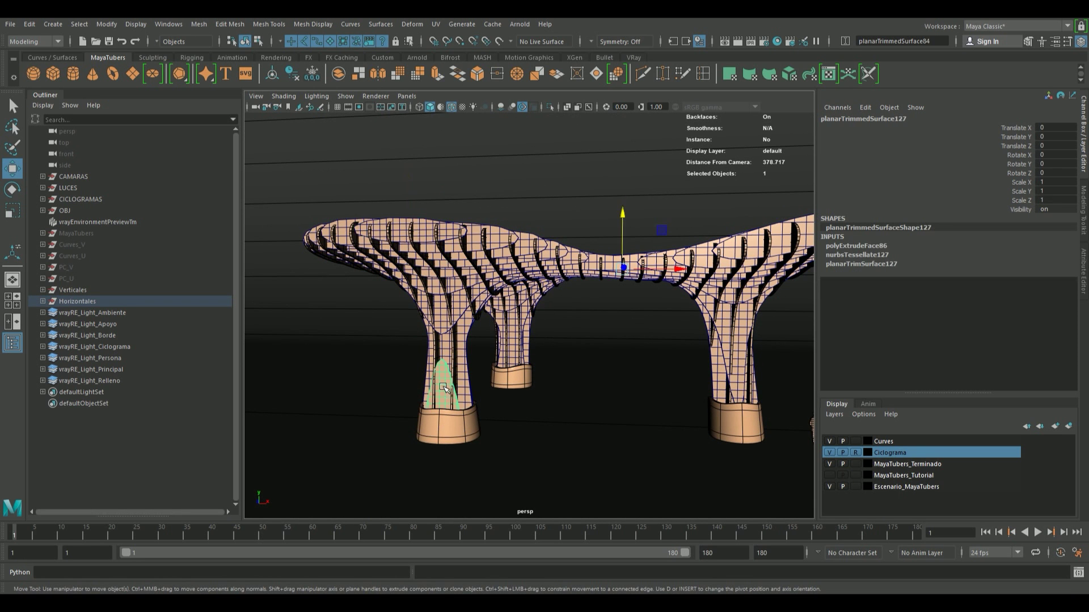
drag(622, 218, 623, 235)
mouse_move(646, 326)
alt+mouse_down()
mouse_move(652, 334)
mouse_move(599, 359)
alt+mouse_up()
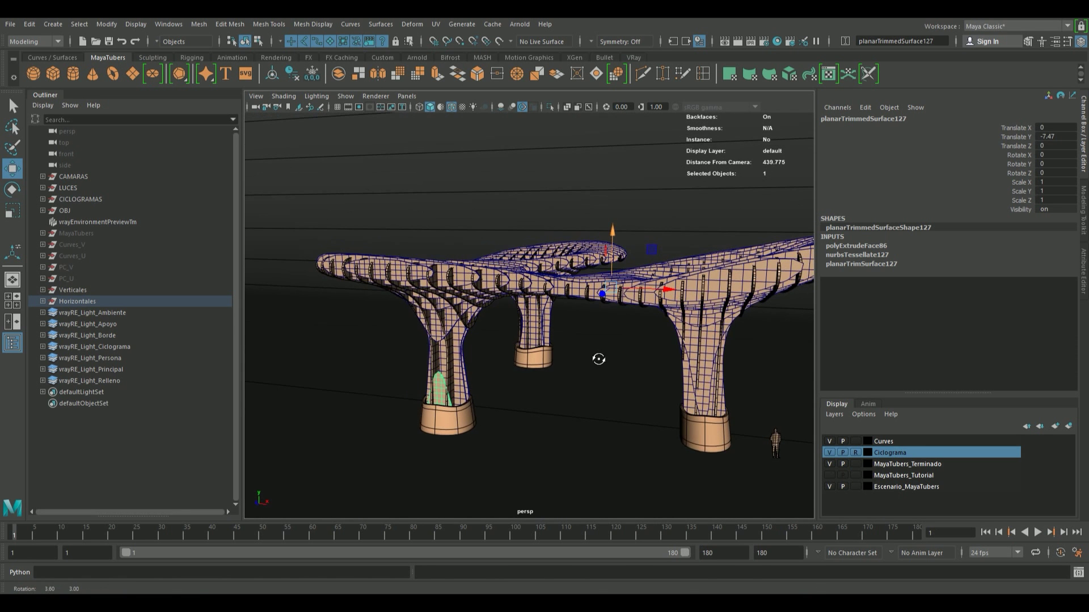
- Select the MayaTubers_Terminado layer's objects, clear the selection, and orbit the finished structure
click(903, 463)
click(79, 301)
right_click(903, 464)
click(922, 488)
click(628, 406)
mouse_move(628, 406)
alt+mouse_down()
mouse_move(434, 368)
mouse_move(510, 359)
mouse_move(468, 330)
alt+mouse_up()
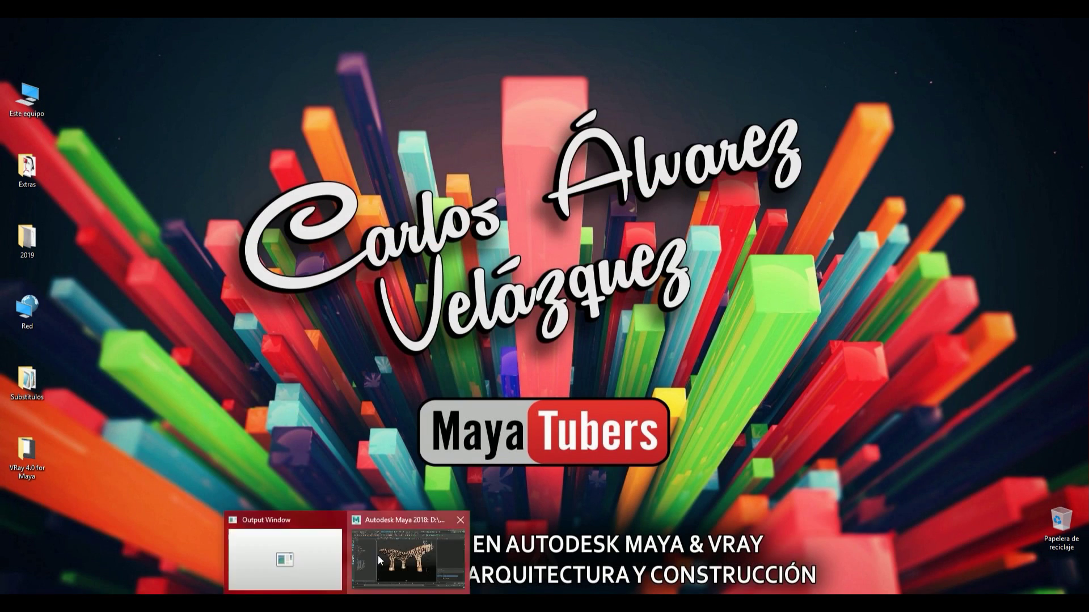
- Restore Maya, look through RenderCam_MayaTubers, and render the current frame with V-Ray
click(414, 549)
click(407, 96)
mouse_move(456, 107)
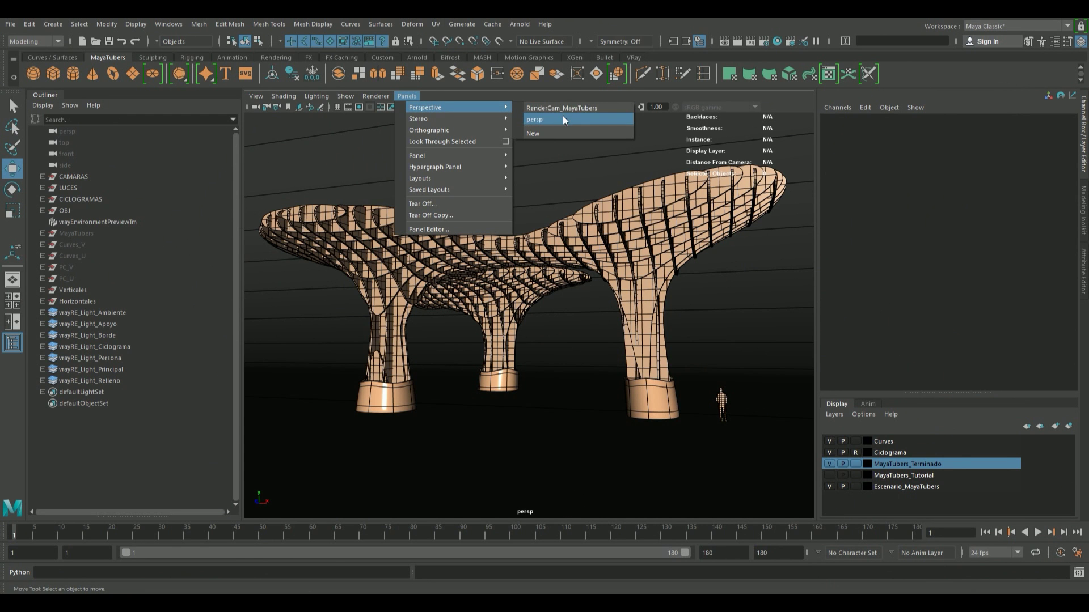
click(562, 109)
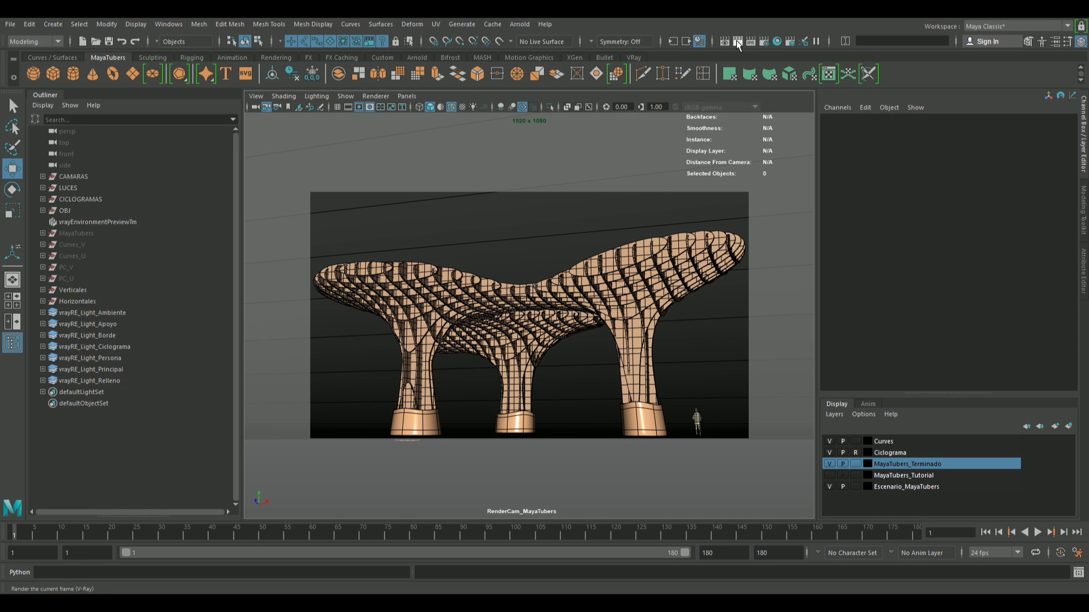
click(737, 43)
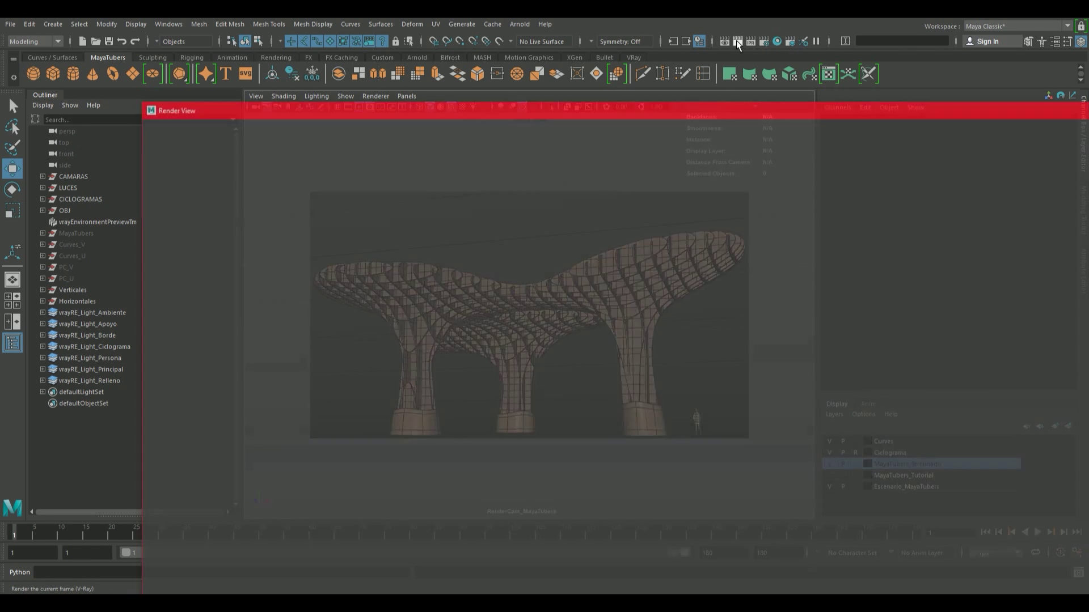